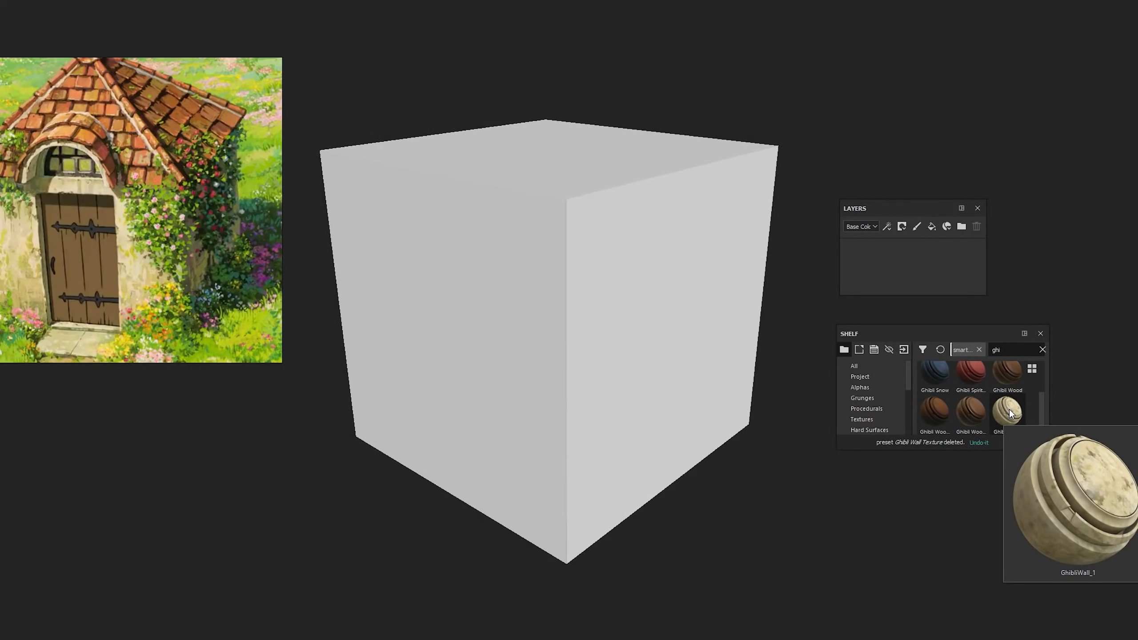
# Apply the GhibliWall_1 smart material to the cube by adding it to the layer stack.
pyautogui.moveTo(1010, 414); pyautogui.dragTo(870, 263)
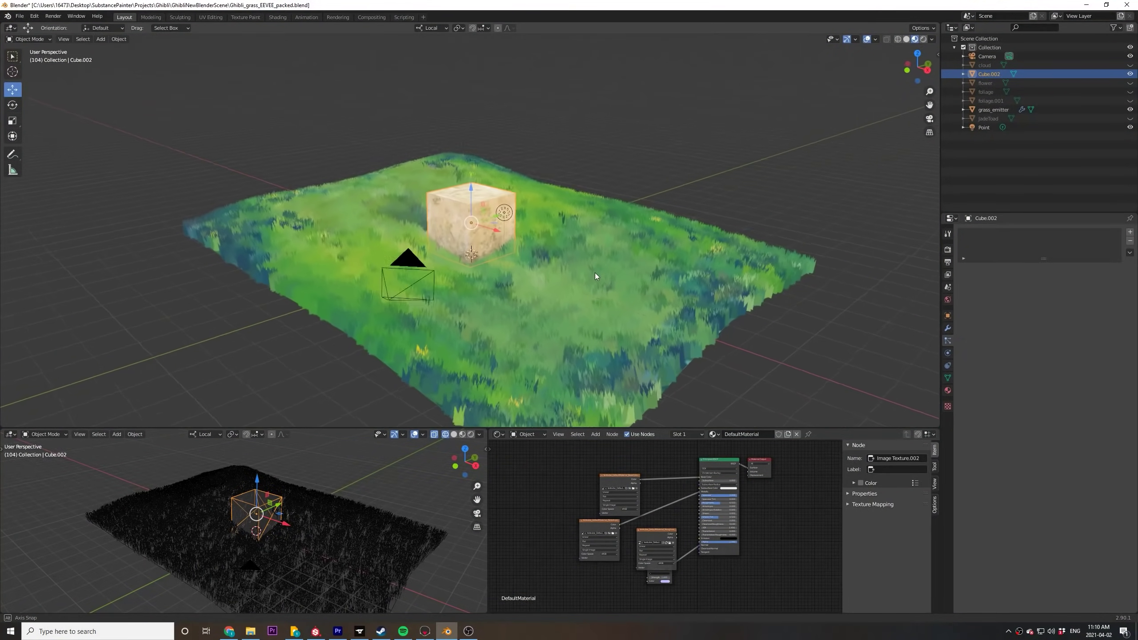
# In Blender, examine the wall-textured cube on the grass field up close from different angles.
pyautogui.moveTo(595, 272); pyautogui.dragTo(705, 175, button='middle')
pyautogui.click(705, 175)
pyautogui.scroll(5, 540, 182)
pyautogui.moveTo(543, 219); pyautogui.dragTo(516, 197, button='middle')
pyautogui.scroll(5, 513, 197)
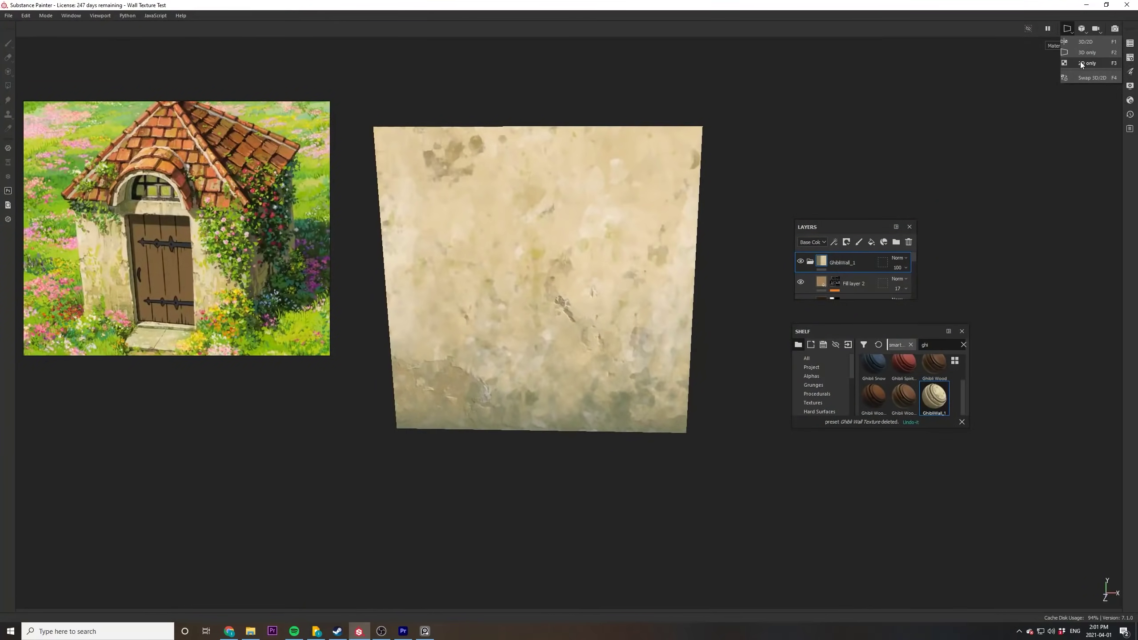
# In Substance Painter, show the texture in the 2D only view and examine the wall's stains and brush-like detail up close.
pyautogui.press('F2')
pyautogui.scroll(2, 681, 268)
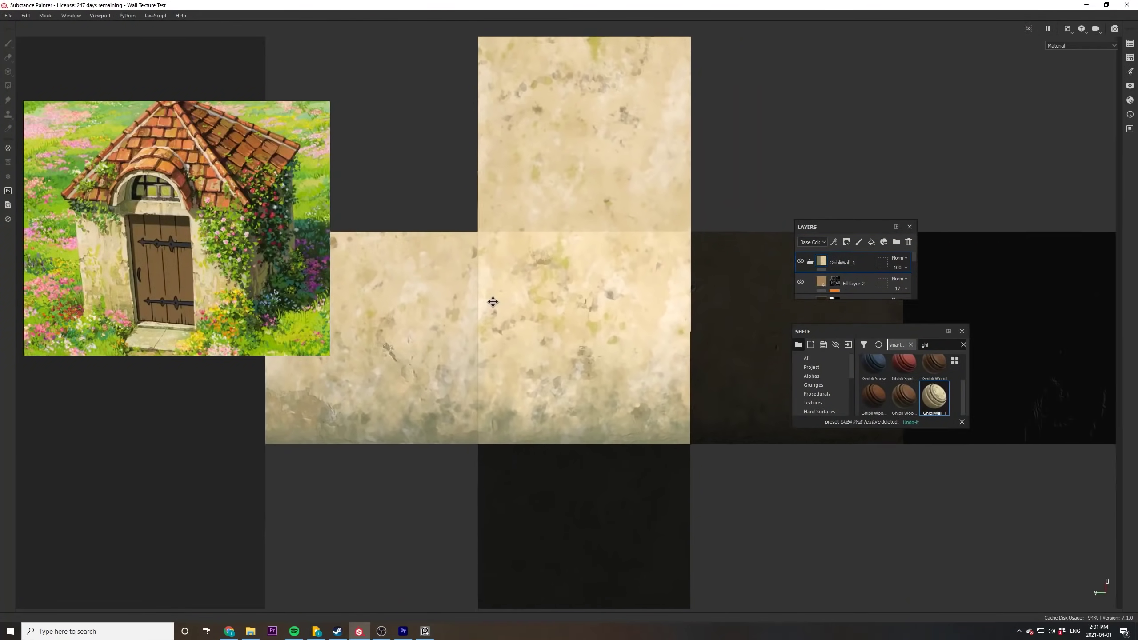
pyautogui.keyDown('alt'); pyautogui.moveTo(493, 302); pyautogui.dragTo(466, 281, button='middle'); pyautogui.keyUp('alt')
pyautogui.scroll(-3, 458, 281)
pyautogui.scroll(7, 458, 281)
pyautogui.keyDown('alt'); pyautogui.moveTo(500, 320); pyautogui.dragTo(421, 278, button='middle'); pyautogui.keyUp('alt')
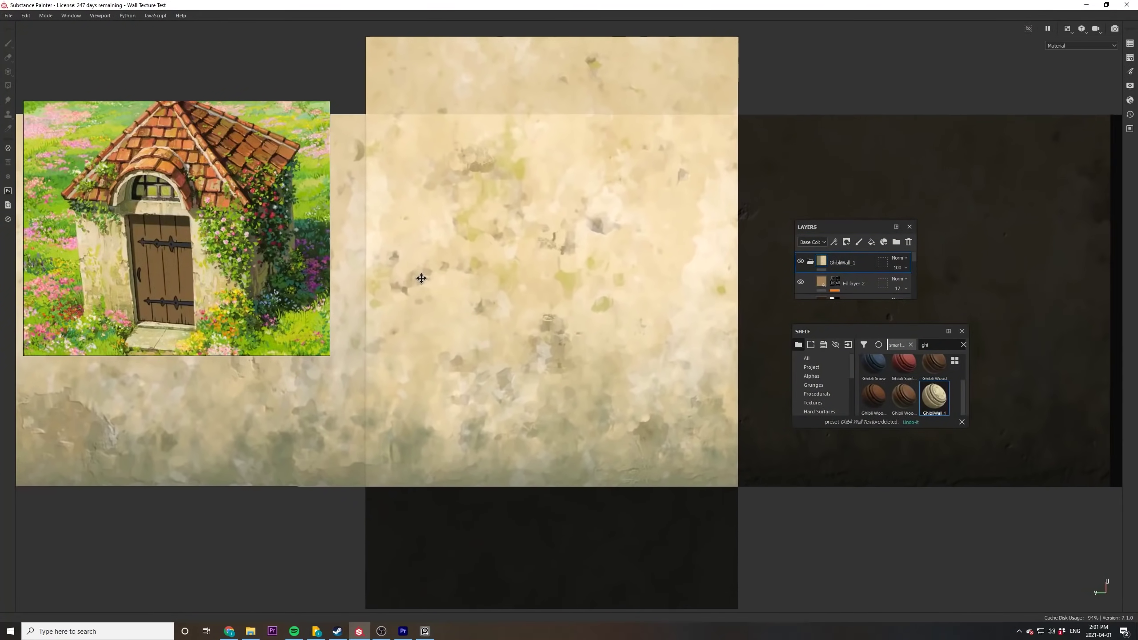
pyautogui.scroll(2, 421, 278)
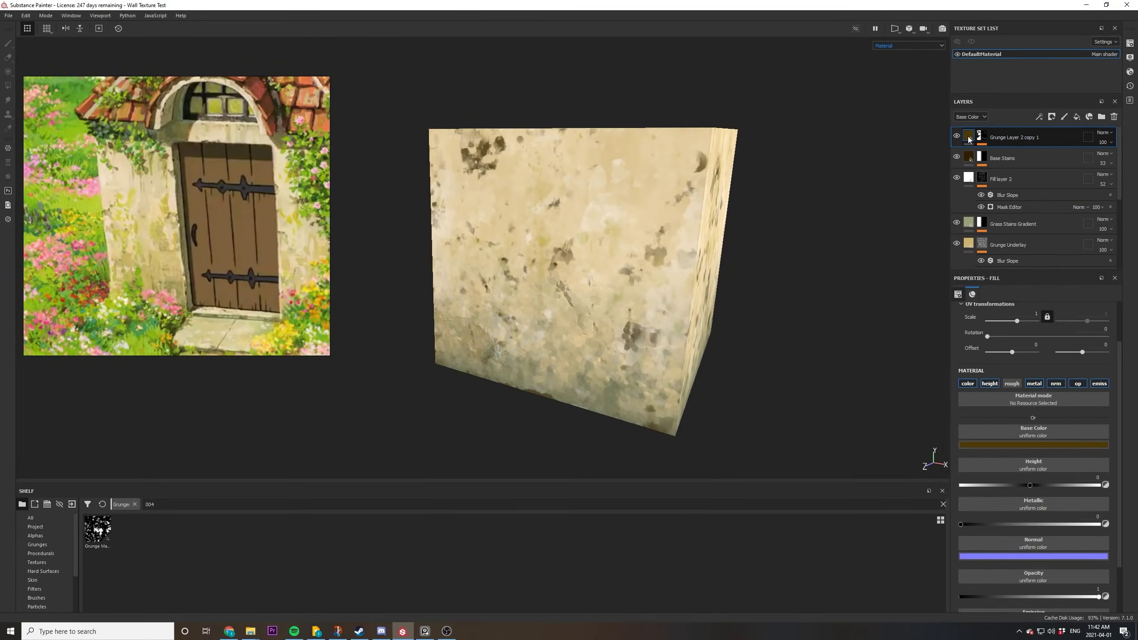
# Change the base color of the Grunge Layer 2 copy 1 fill to a lighter brown.
pyautogui.click(1033, 444)
pyautogui.moveTo(1075, 519); pyautogui.dragTo(1045, 507)
pyautogui.click(1092, 534)
# Use Grunge Map 004 as the Mask Editor texture on Grunge Layer 2 copy 1, with balance 0.86 and contrast 0.46.
pyautogui.click(981, 136)
pyautogui.click(1009, 165)
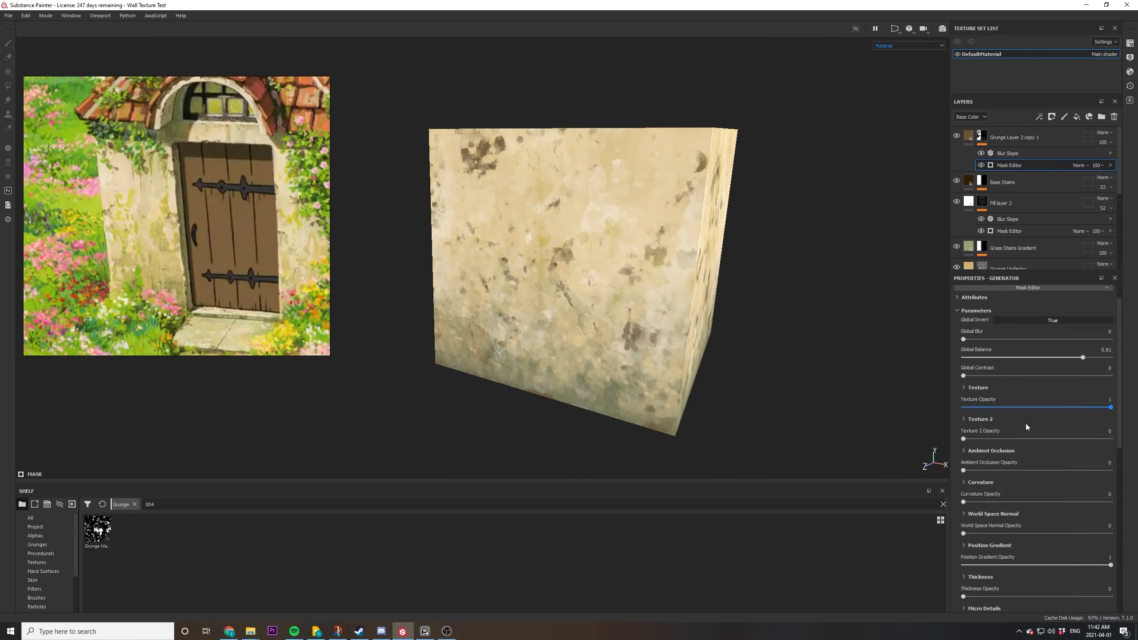
pyautogui.scroll(-8, 1027, 424)
pyautogui.moveTo(100, 532); pyautogui.dragTo(1042, 426)
pyautogui.scroll(9, 1023, 475)
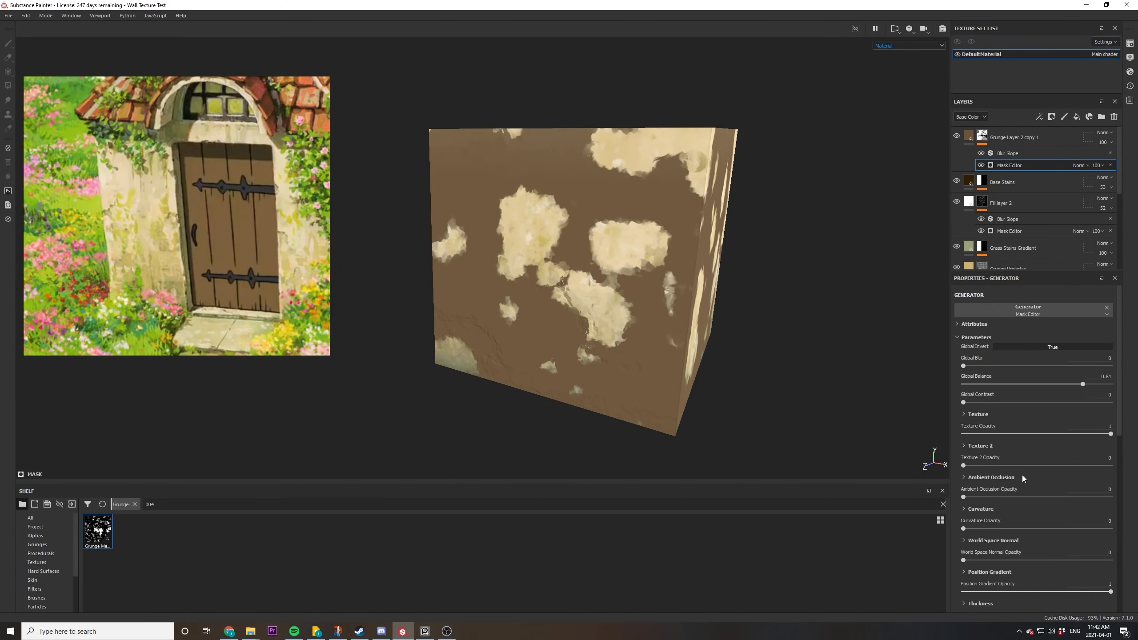
pyautogui.scroll(-5, 1039, 468)
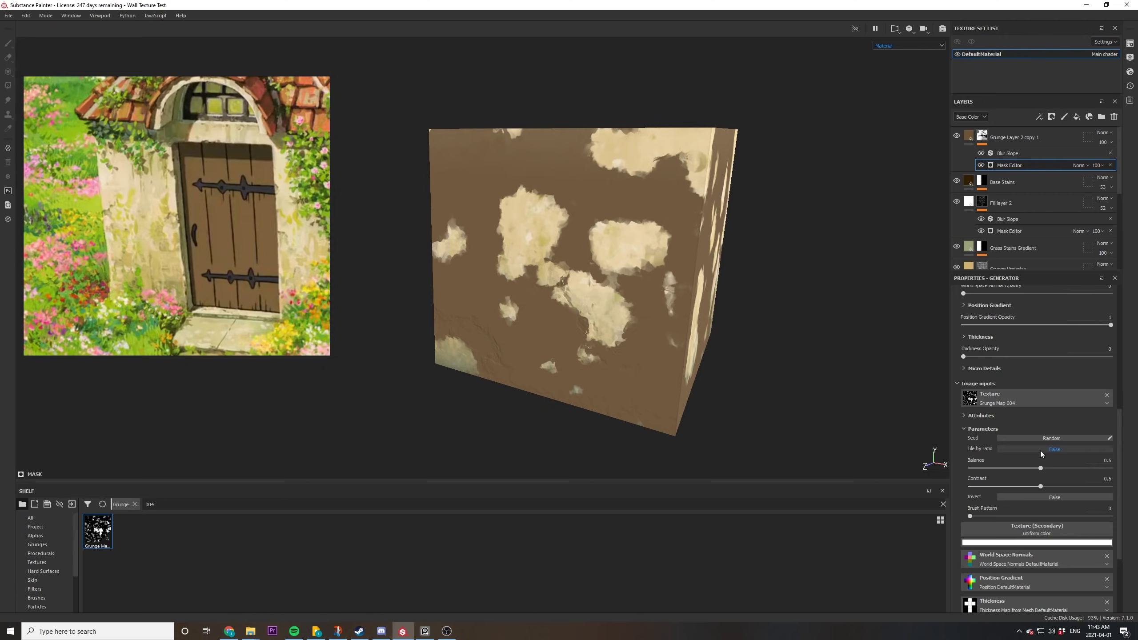
pyautogui.moveTo(1041, 468); pyautogui.dragTo(1091, 470)
pyautogui.moveTo(1040, 486); pyautogui.dragTo(1034, 490)
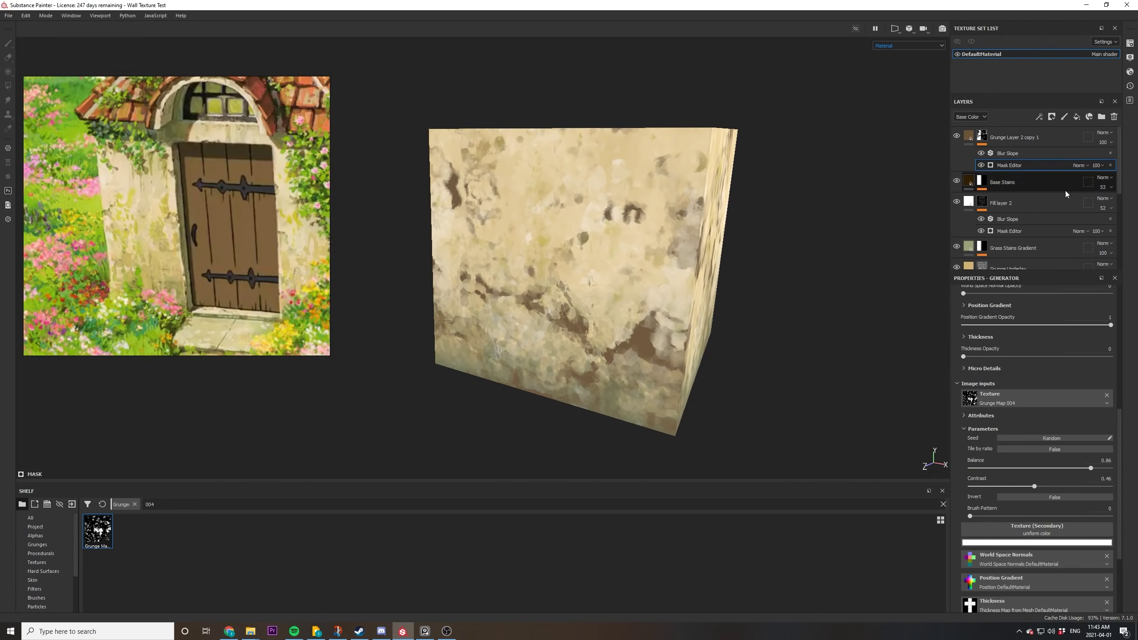
# Adjust the layer opacities of Grunge Layer 2 copy 1 and Fill layer 2 to soften the stains.
pyautogui.click(1084, 153)
pyautogui.click(1105, 142)
pyautogui.moveTo(1134, 158); pyautogui.dragTo(1104, 160)
pyautogui.keyDown('alt'); pyautogui.moveTo(849, 221); pyautogui.dragTo(874, 238); pyautogui.keyUp('alt')
pyautogui.click(1105, 209)
pyautogui.moveTo(1116, 225); pyautogui.dragTo(1108, 225)
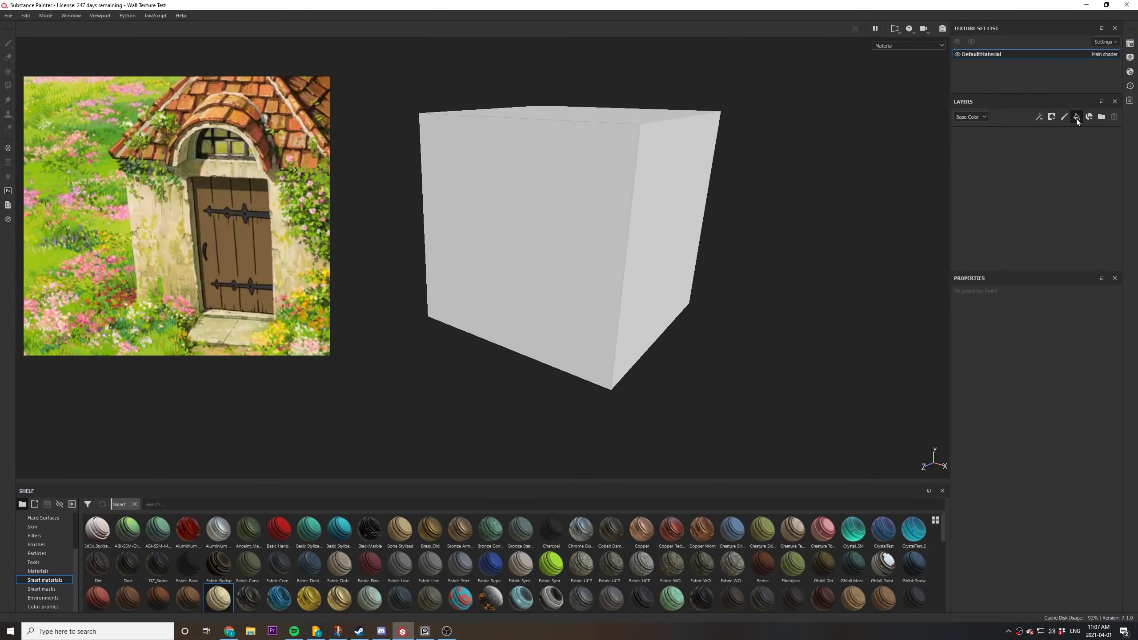
# Add a fill layer named Base to the empty layer stack and set its roughness to about 0.84.
pyautogui.click(1077, 116)
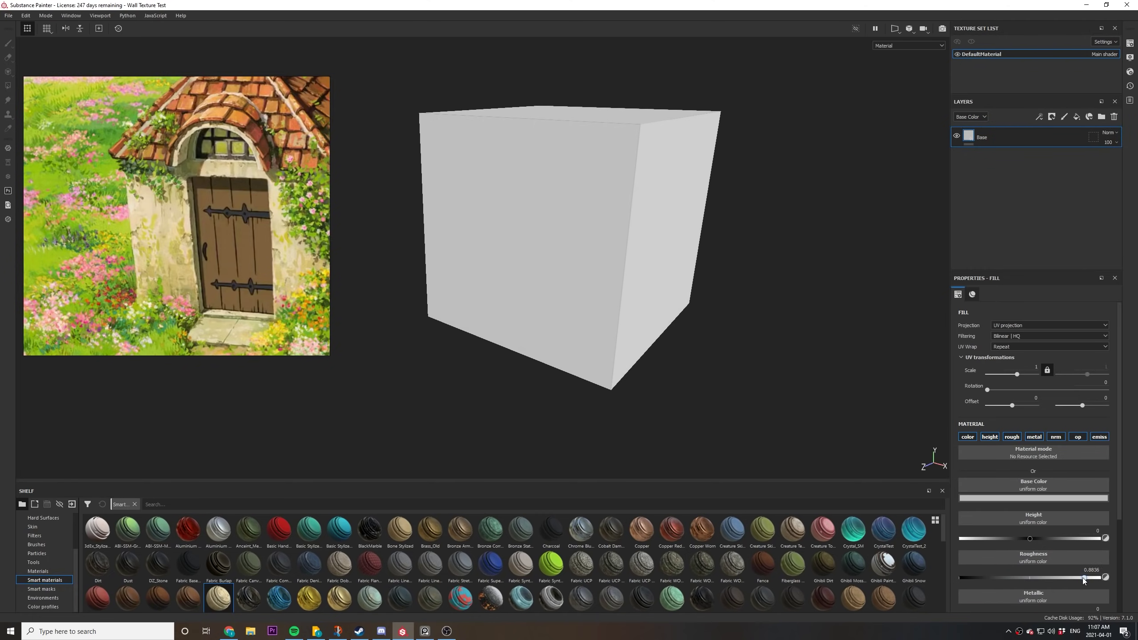
pyautogui.keyDown('alt'); pyautogui.moveTo(672, 341); pyautogui.dragTo(664, 346); pyautogui.keyUp('alt')
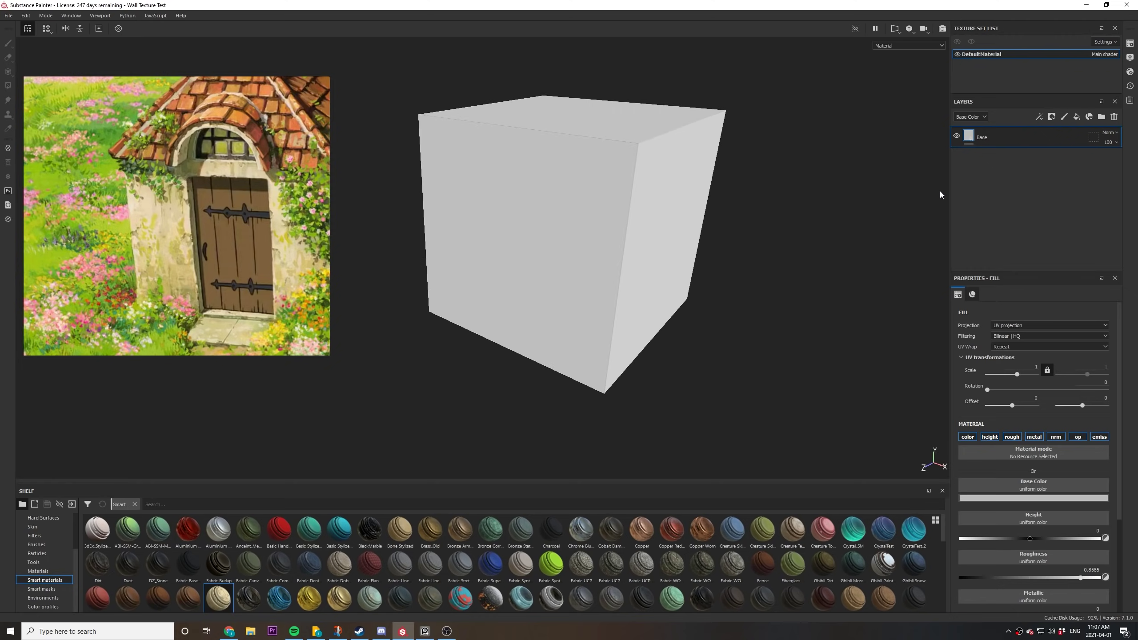
# Set the Base layer's base color to a cream tone sampled from the house wall in the reference image.
pyautogui.click(1042, 499)
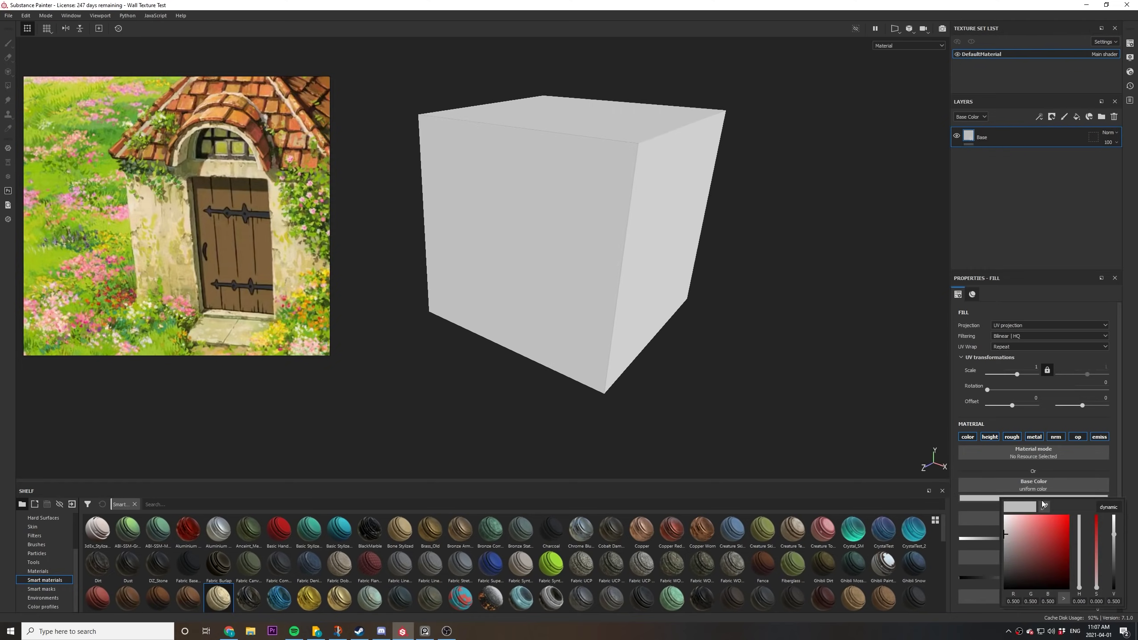
pyautogui.click(1045, 506)
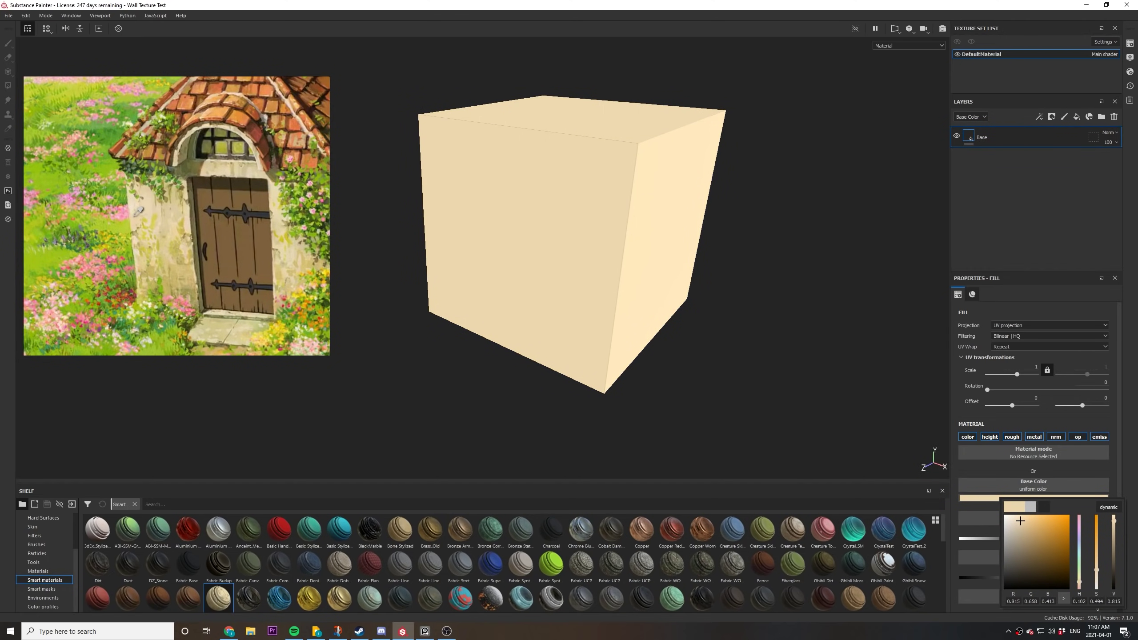
pyautogui.click(140, 211)
pyautogui.keyDown('alt'); pyautogui.moveTo(774, 350); pyautogui.dragTo(787, 331); pyautogui.keyUp('alt')
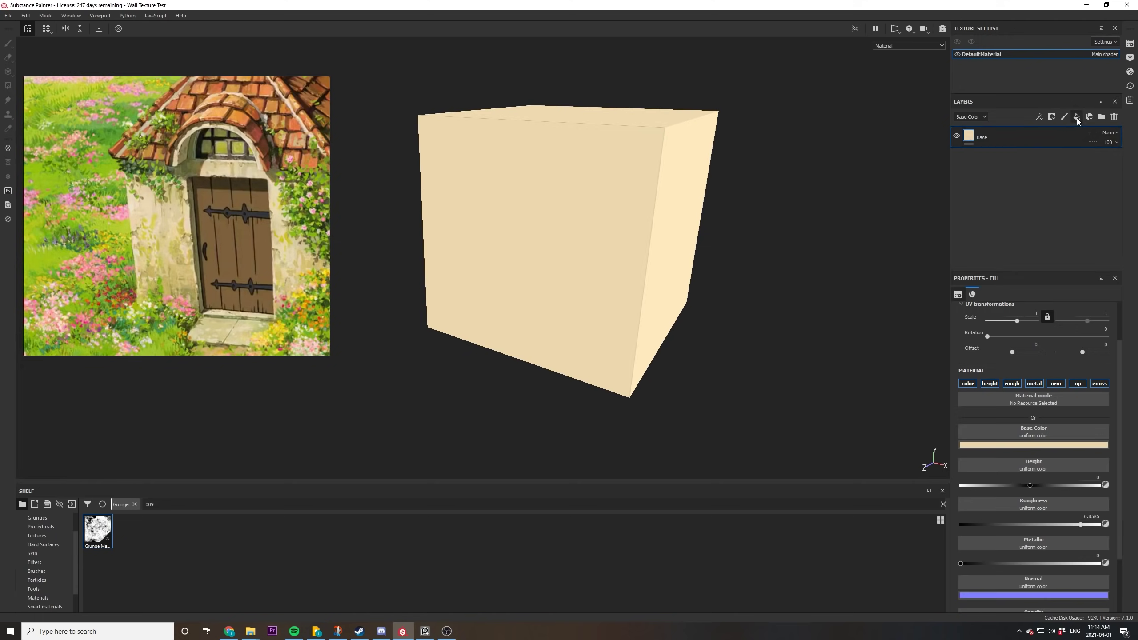
# Add a fill layer named Grunge & Chips above Base and give it a very dark brown base color with hue 0.108.
pyautogui.click(1077, 117)
pyautogui.doubleClick(988, 137)
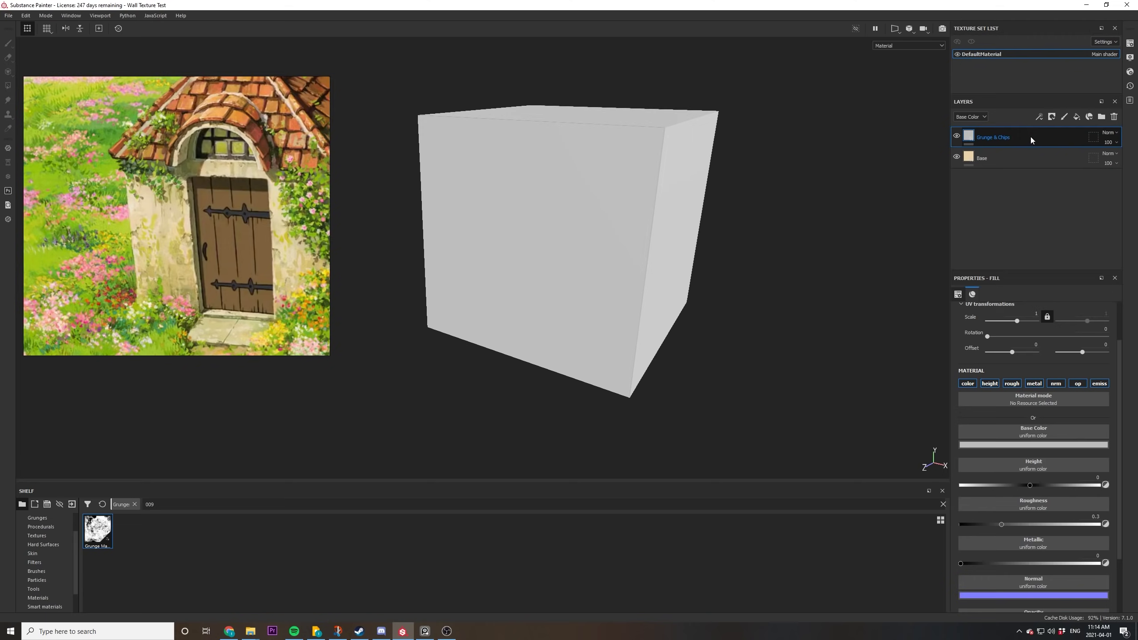
pyautogui.click(1045, 445)
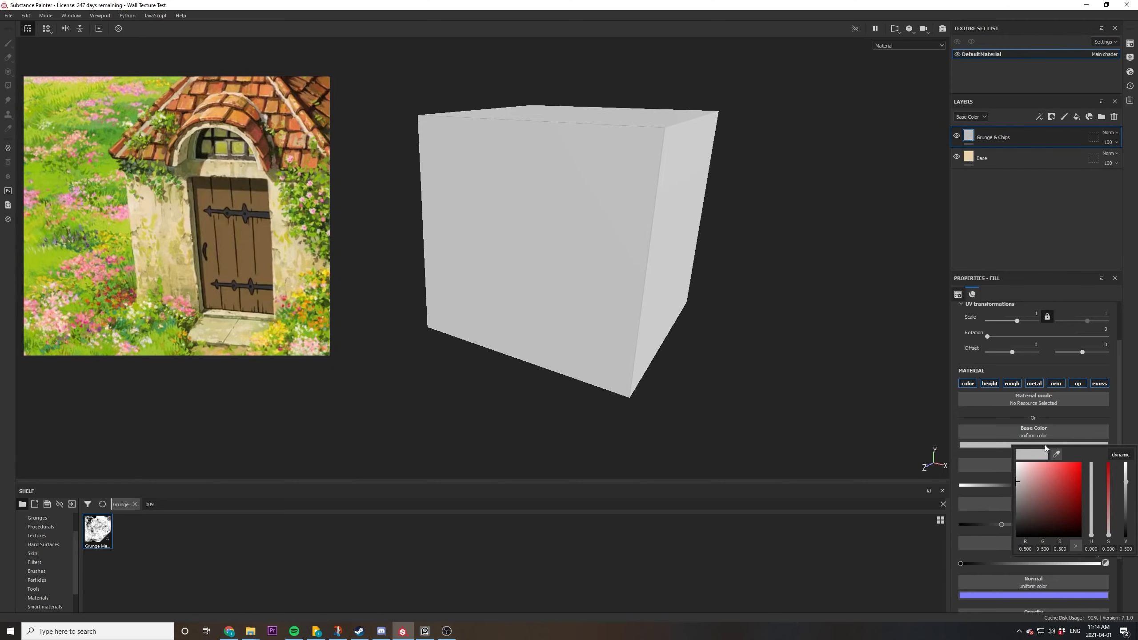
pyautogui.click(1092, 534)
pyautogui.moveTo(1094, 535); pyautogui.dragTo(1092, 529)
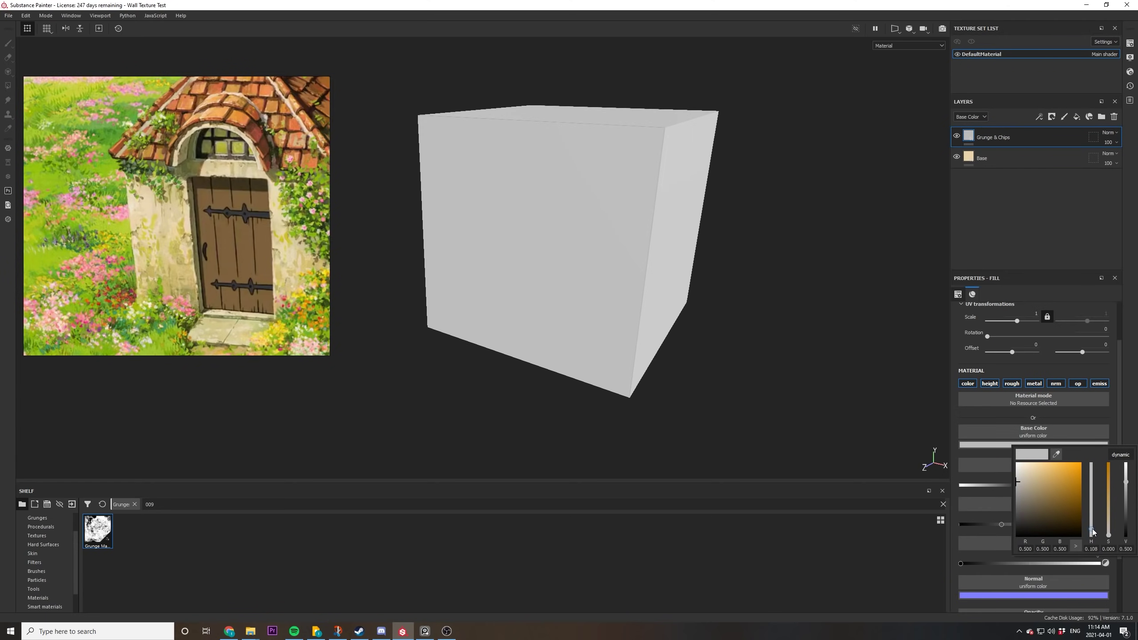
pyautogui.click(1075, 528)
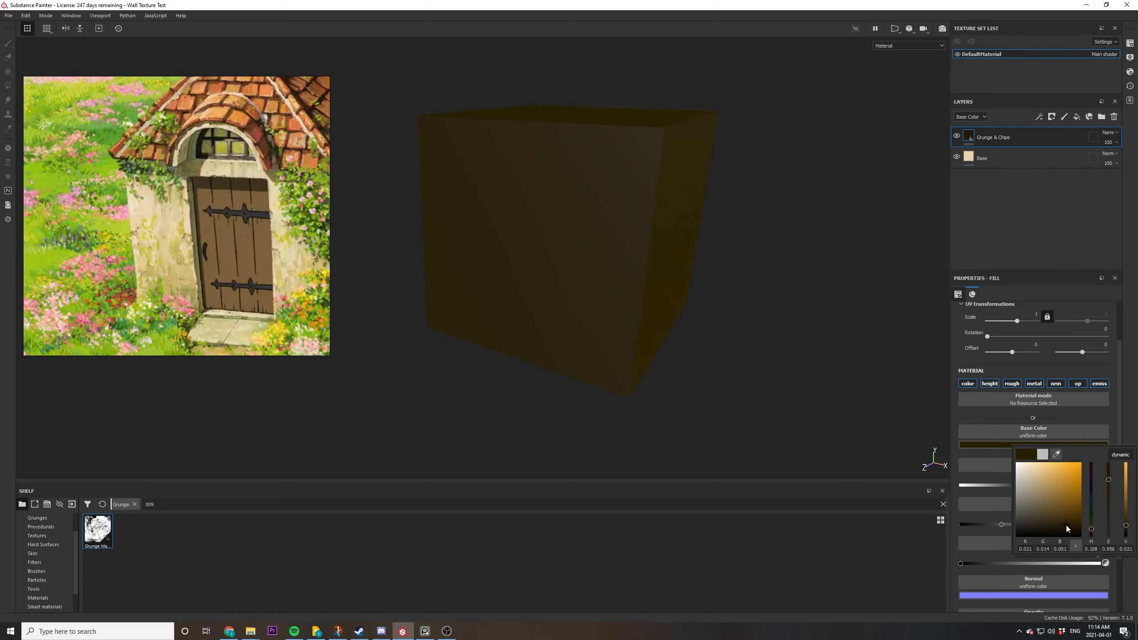
# Add a black mask to the Grunge & Chips layer and apply a Mask Editor generator to it.
pyautogui.rightClick(1022, 138)
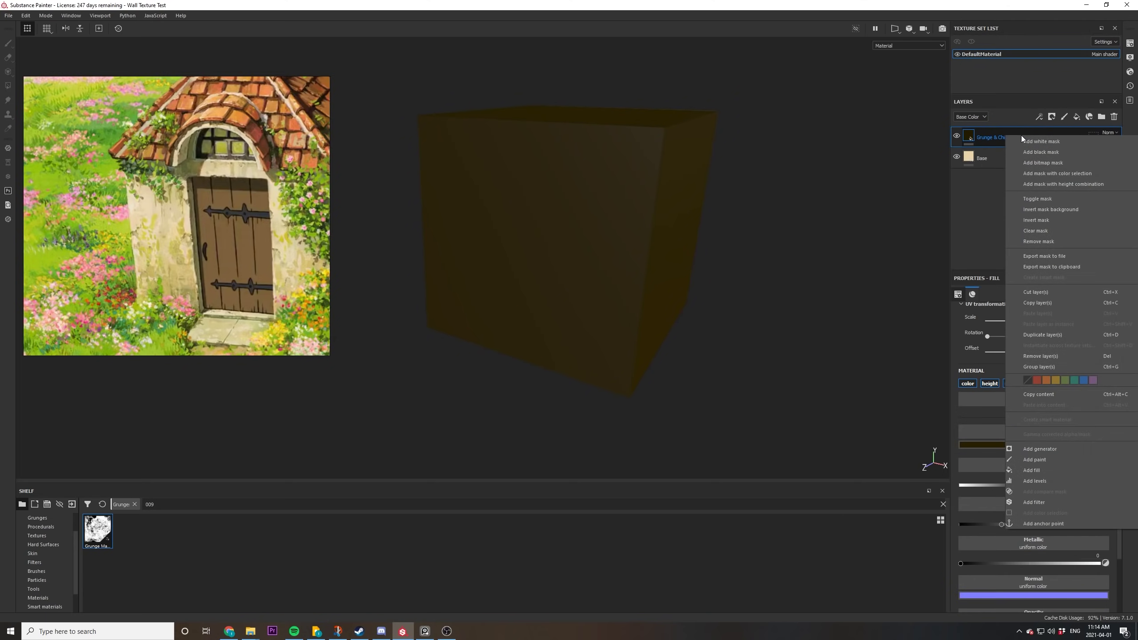
pyautogui.click(1030, 150)
pyautogui.rightClick(1033, 135)
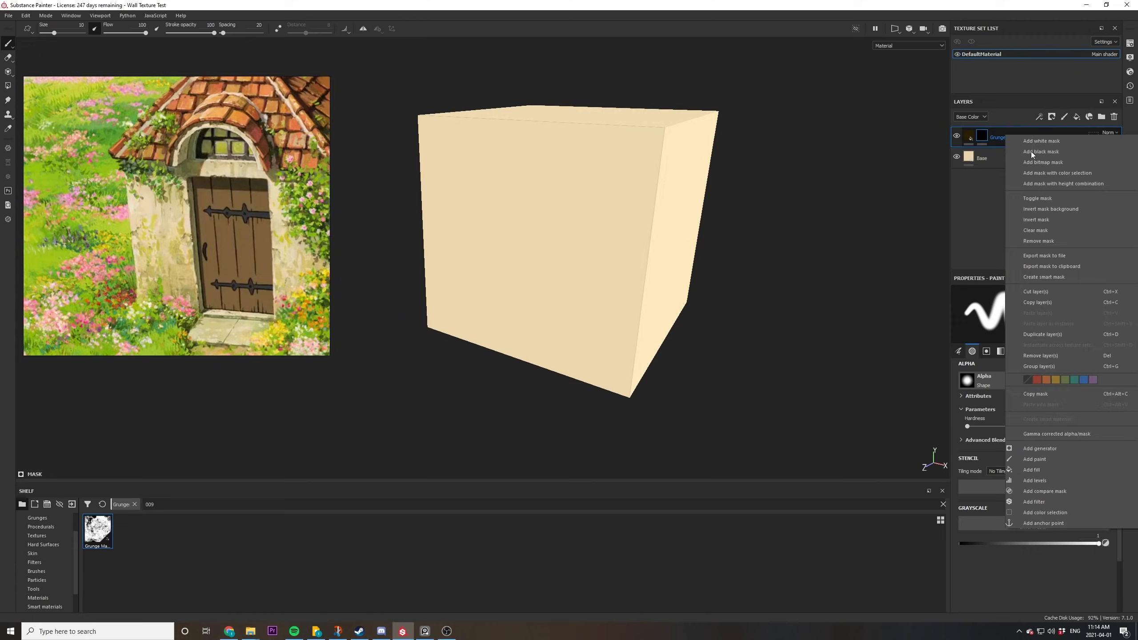
pyautogui.click(1036, 448)
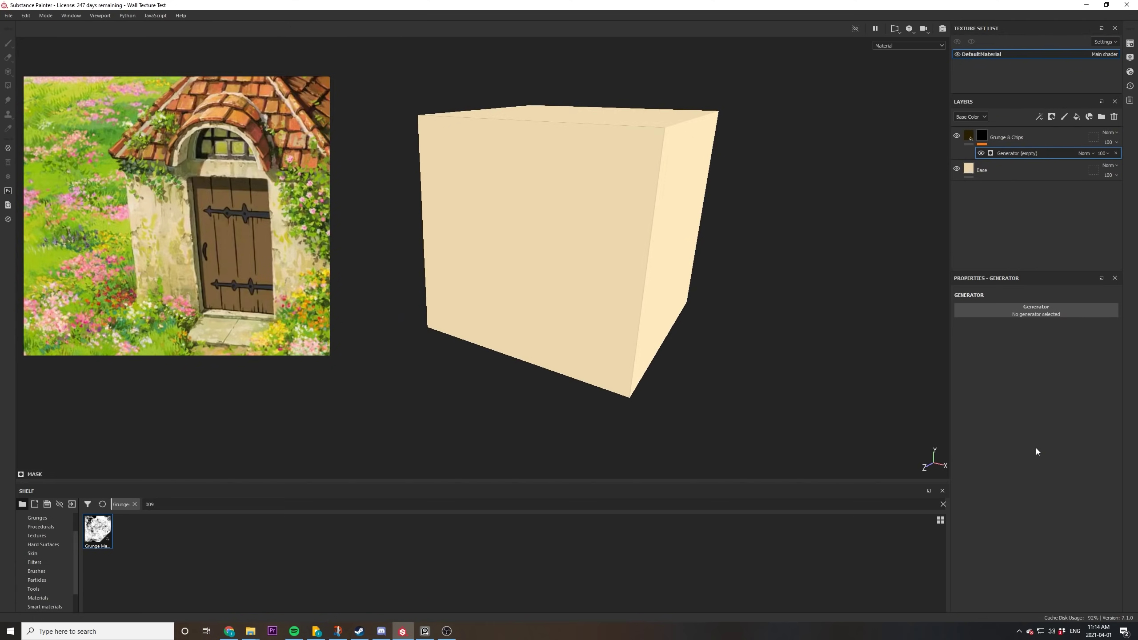
pyautogui.click(1013, 311)
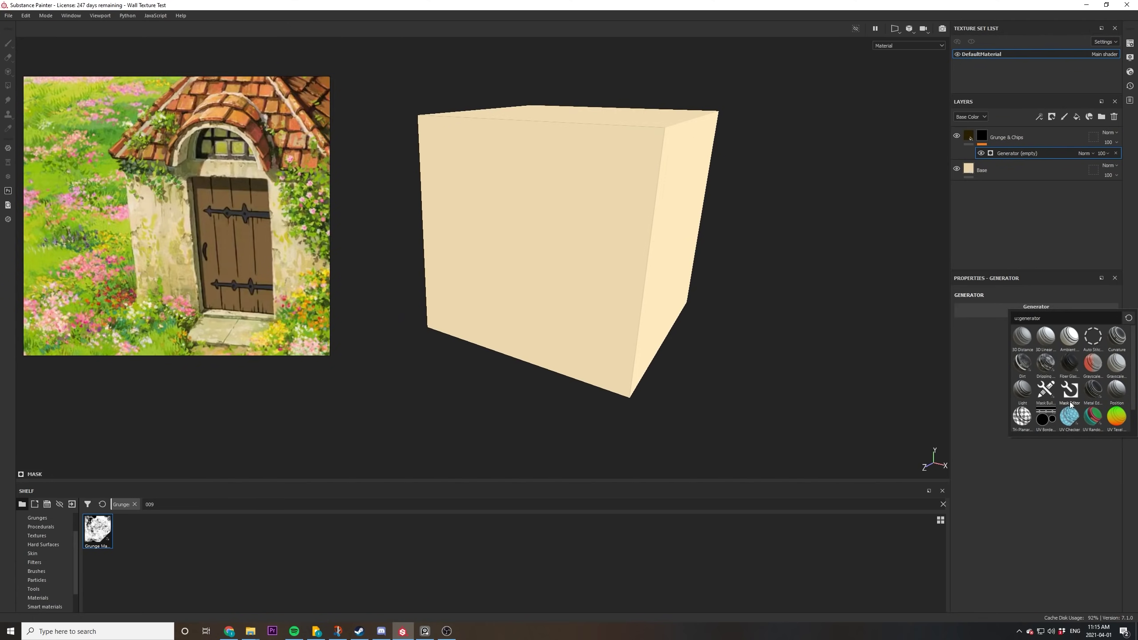
pyautogui.moveTo(1071, 391)
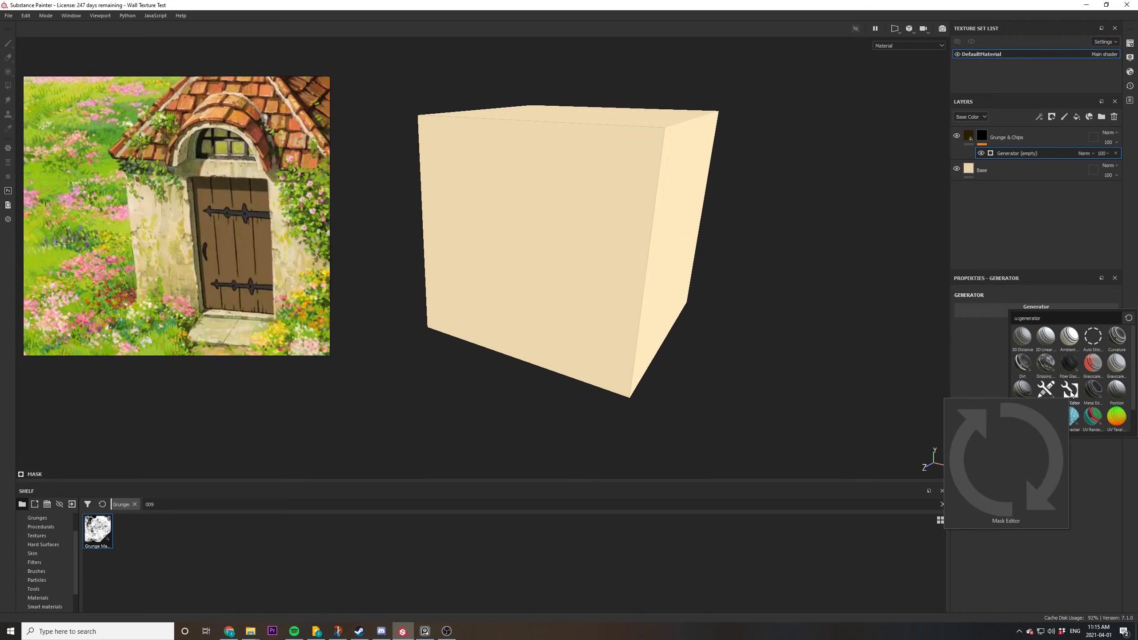
pyautogui.click(1071, 391)
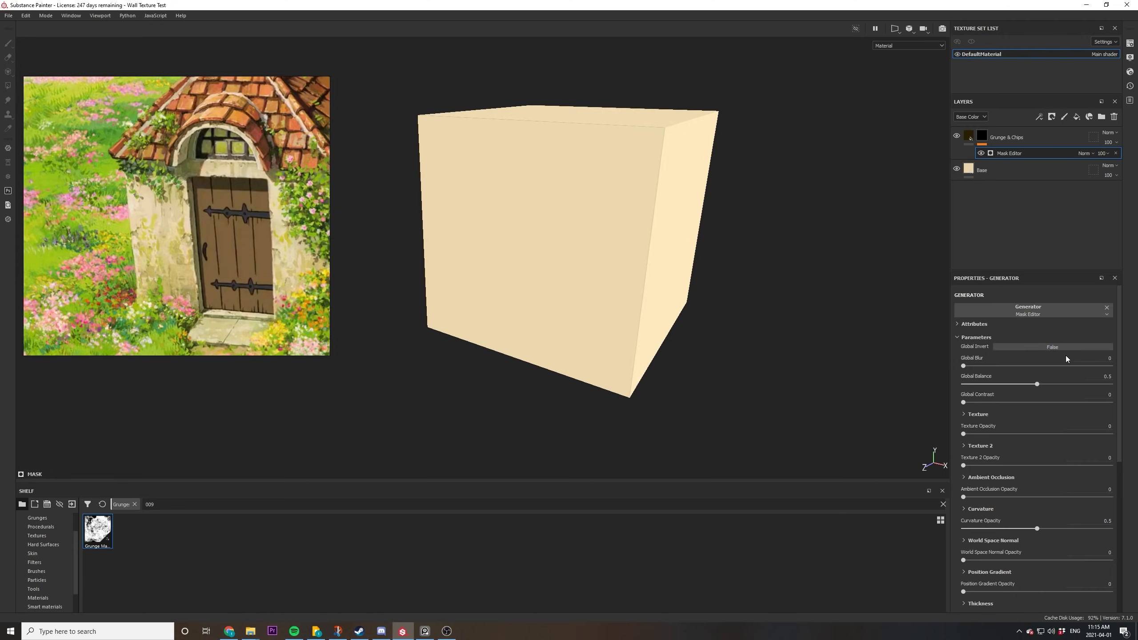
# In the Mask Editor, turn on Global Invert, set Texture Opacity to 1 and use Grunge Map 009 as the texture.
pyautogui.click(1048, 347)
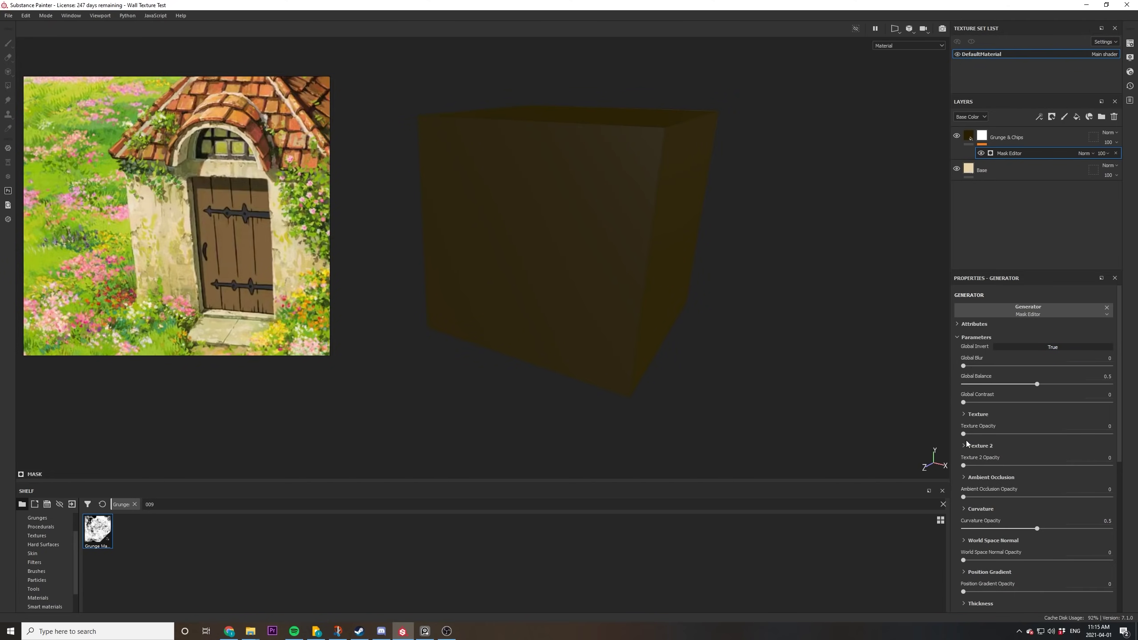
pyautogui.moveTo(963, 434); pyautogui.dragTo(1110, 434)
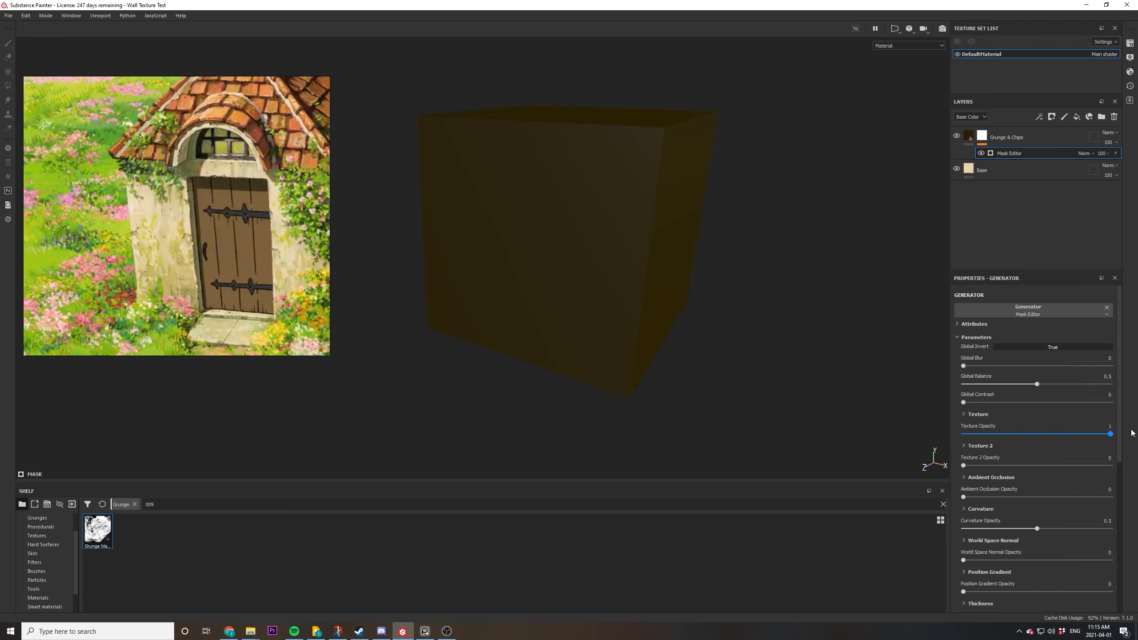
pyautogui.scroll(-5, 1042, 425)
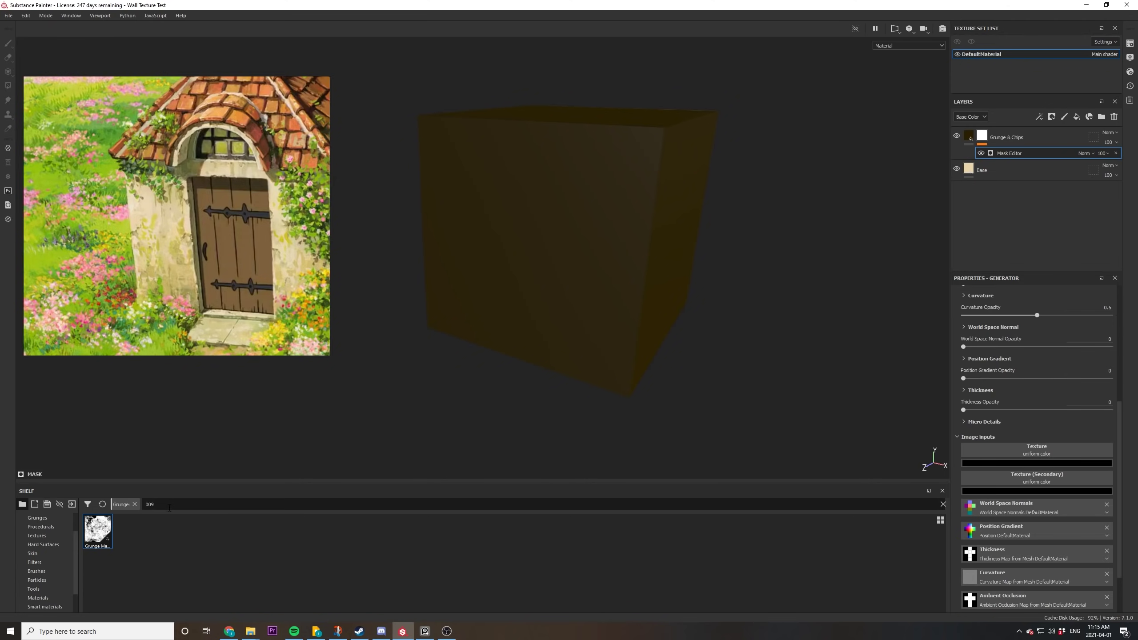
pyautogui.moveTo(94, 534); pyautogui.dragTo(1031, 446)
pyautogui.keyDown('alt'); pyautogui.moveTo(547, 323); pyautogui.dragTo(624, 320); pyautogui.keyUp('alt')
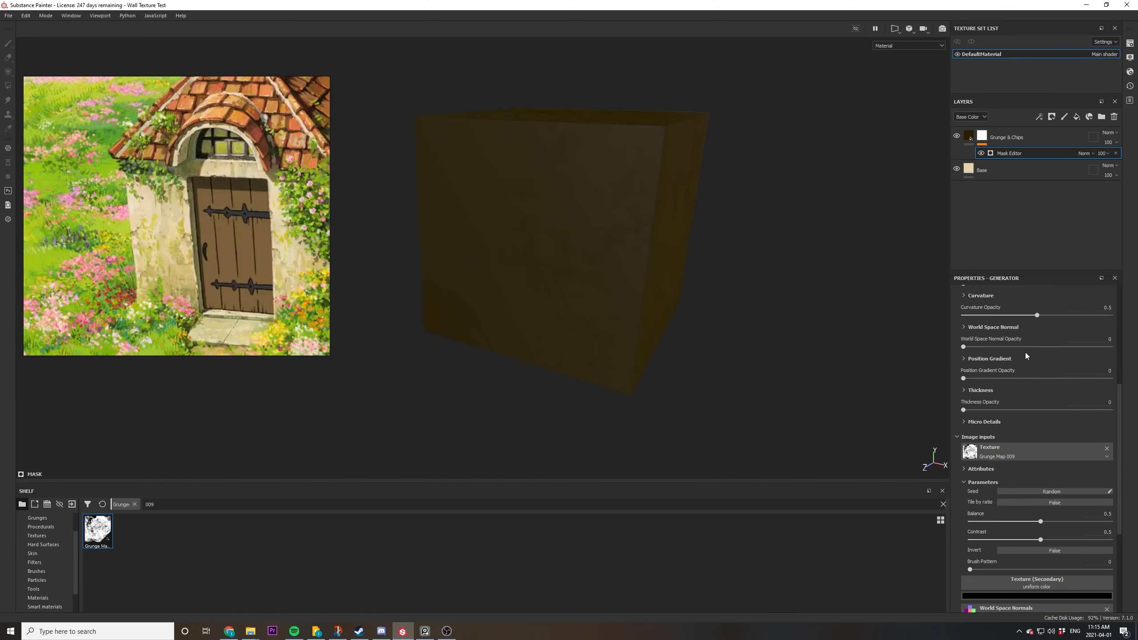
# Set the Mask Editor's Global Balance to 1 and the Grunge & Chips layer's opacity to 74.
pyautogui.scroll(5, 1039, 373)
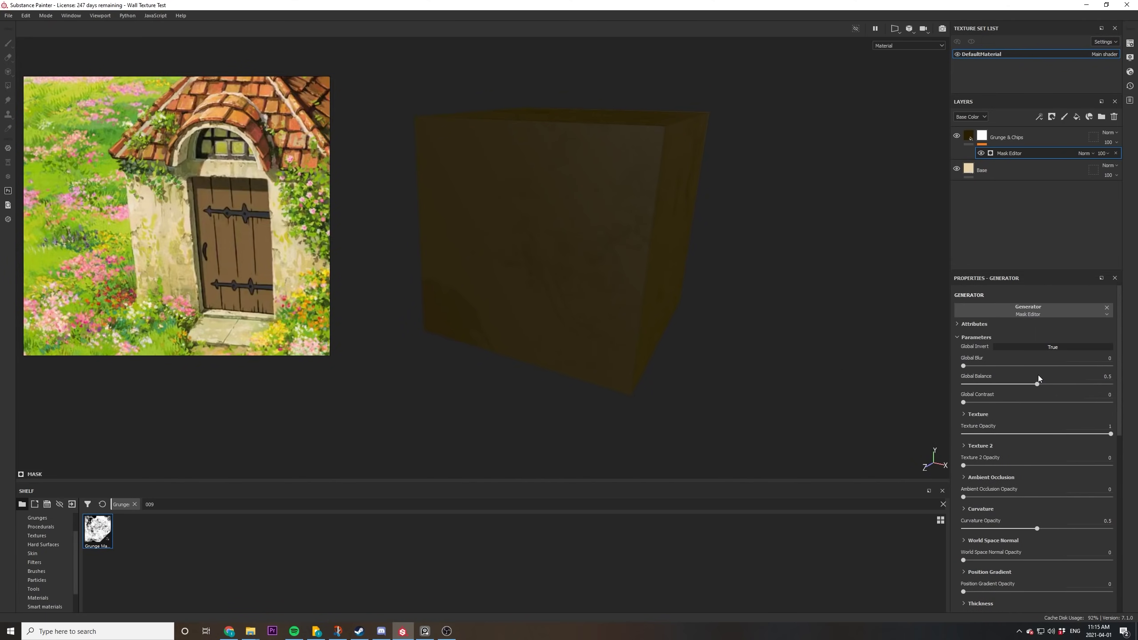
pyautogui.moveTo(1069, 387); pyautogui.dragTo(1136, 389)
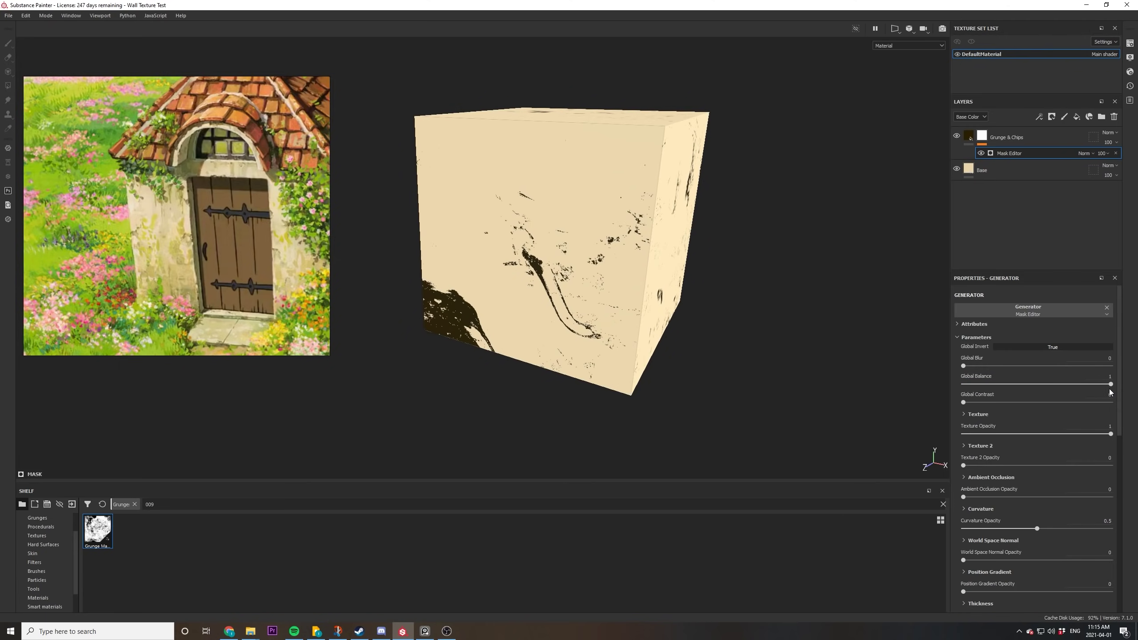
pyautogui.keyDown('alt'); pyautogui.moveTo(785, 331); pyautogui.dragTo(770, 325); pyautogui.keyUp('alt')
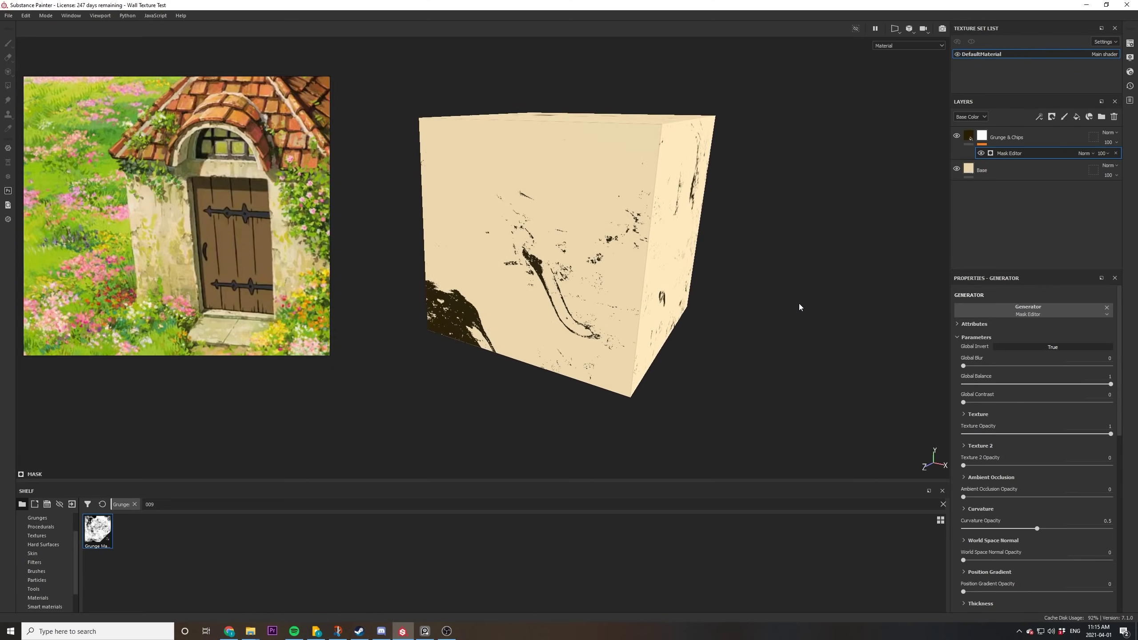
pyautogui.click(1108, 143)
pyautogui.moveTo(1131, 162); pyautogui.dragTo(1124, 160)
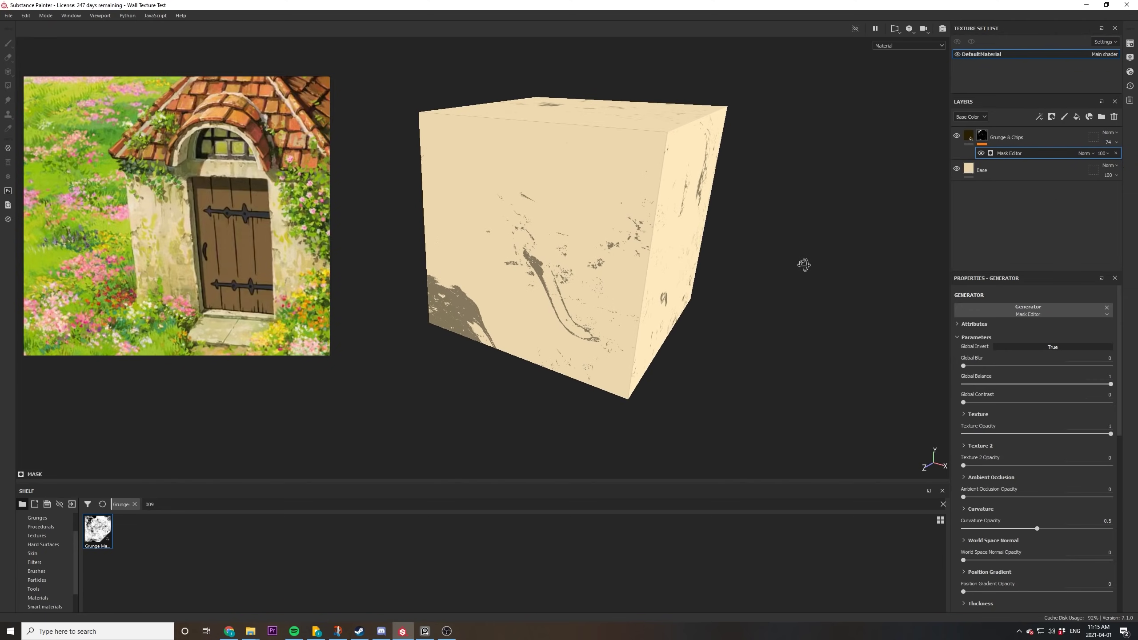
# Add a Blur Slope filter to the Grunge & Chips layer's mask, above the Mask Editor.
pyautogui.click(1036, 134)
pyautogui.rightClick(1036, 134)
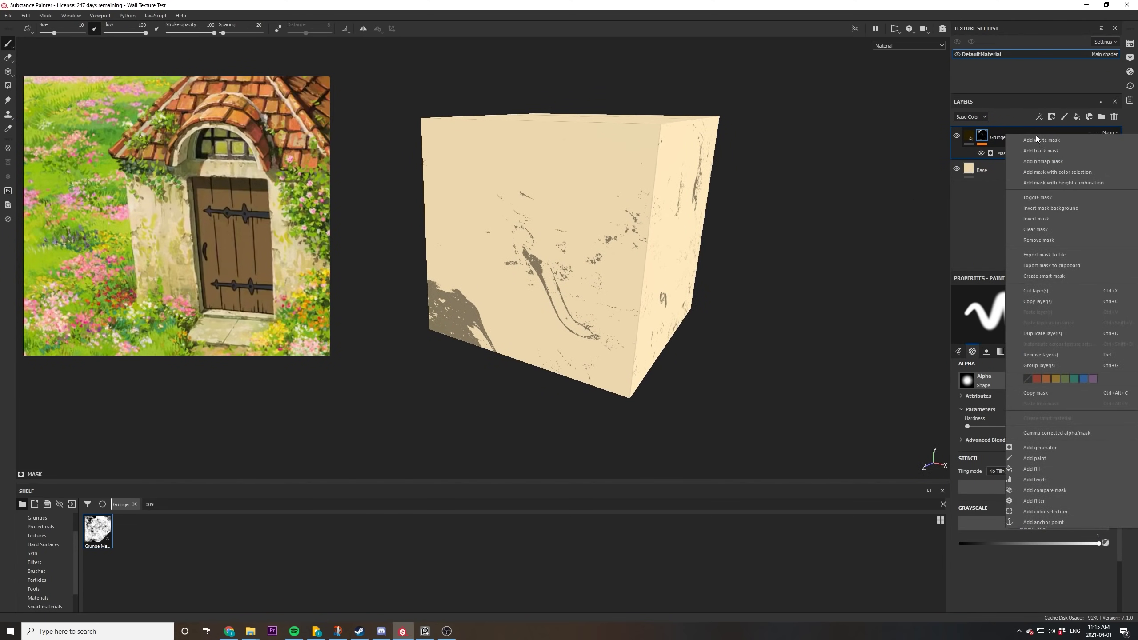
pyautogui.click(1037, 499)
pyautogui.click(1014, 310)
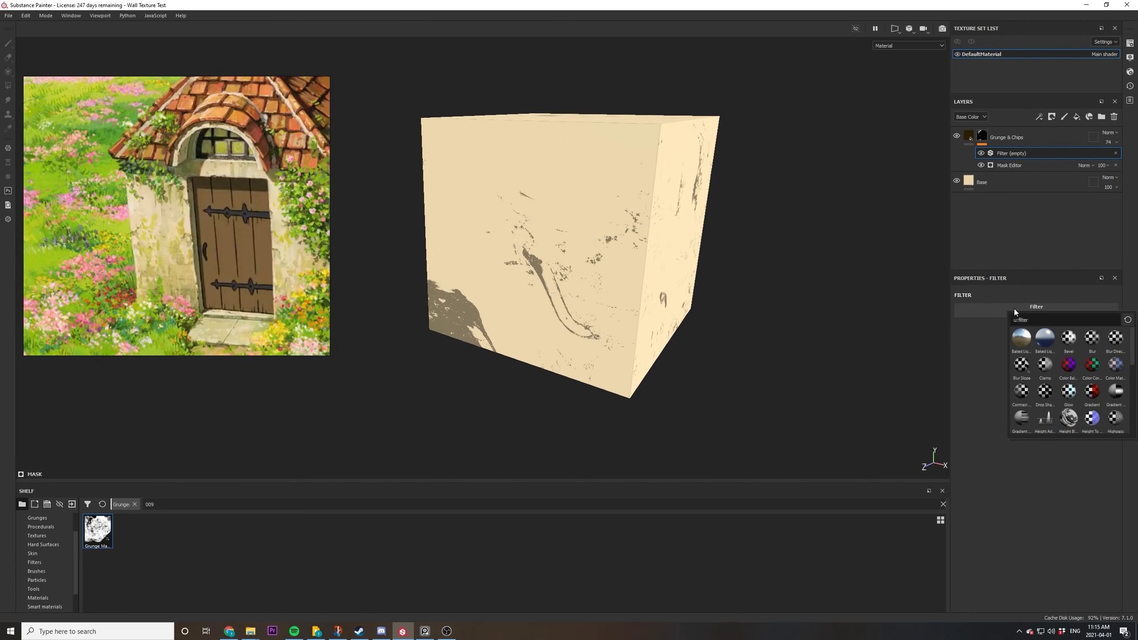
pyautogui.click(1026, 368)
pyautogui.keyDown('alt'); pyautogui.moveTo(783, 325); pyautogui.dragTo(790, 305); pyautogui.keyUp('alt')
pyautogui.scroll(3, 502, 352)
pyautogui.keyDown('alt'); pyautogui.moveTo(502, 352); pyautogui.dragTo(535, 332); pyautogui.keyUp('alt')
pyautogui.scroll(-5, 517, 370)
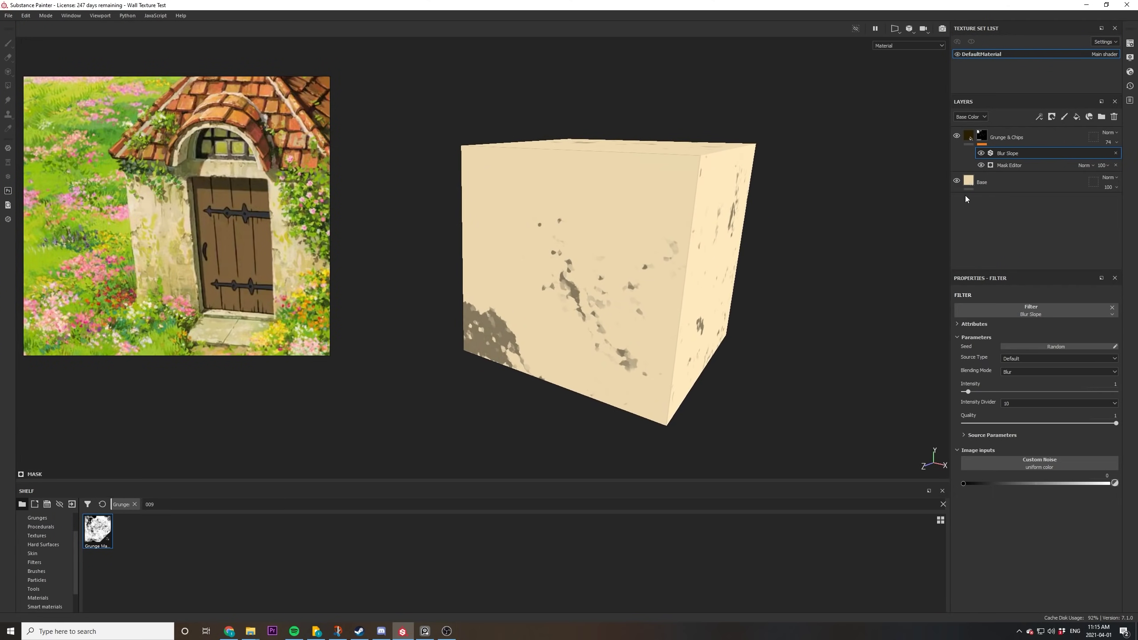
# Turn off the roughness channel of the Grunge & Chips fill and set its height to about -0.0755.
pyautogui.click(1007, 137)
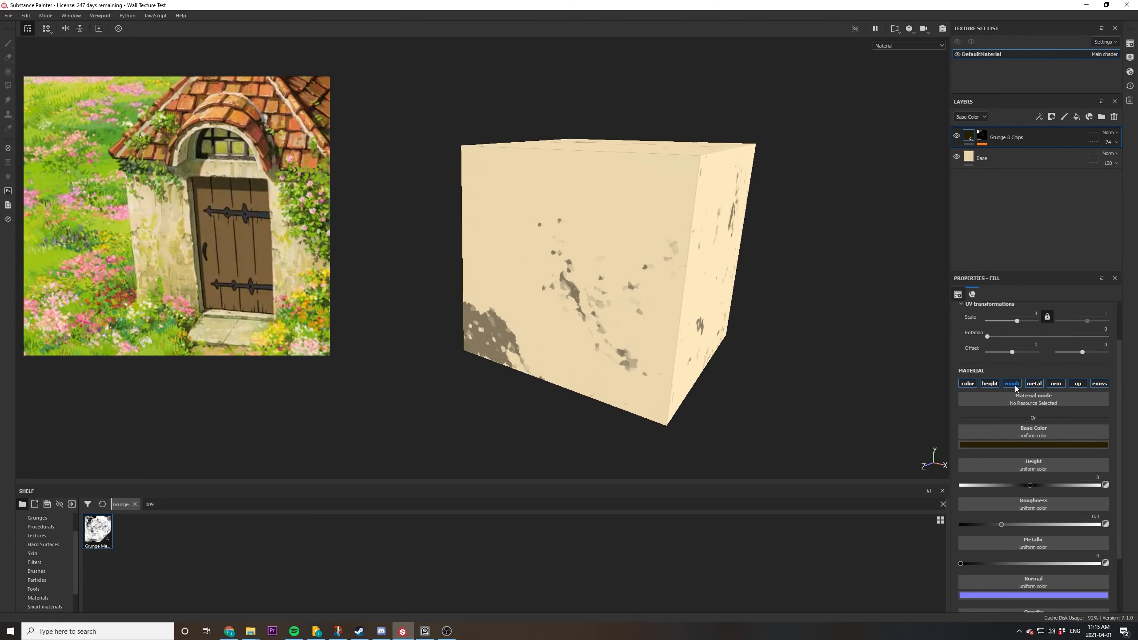
pyautogui.click(1012, 383)
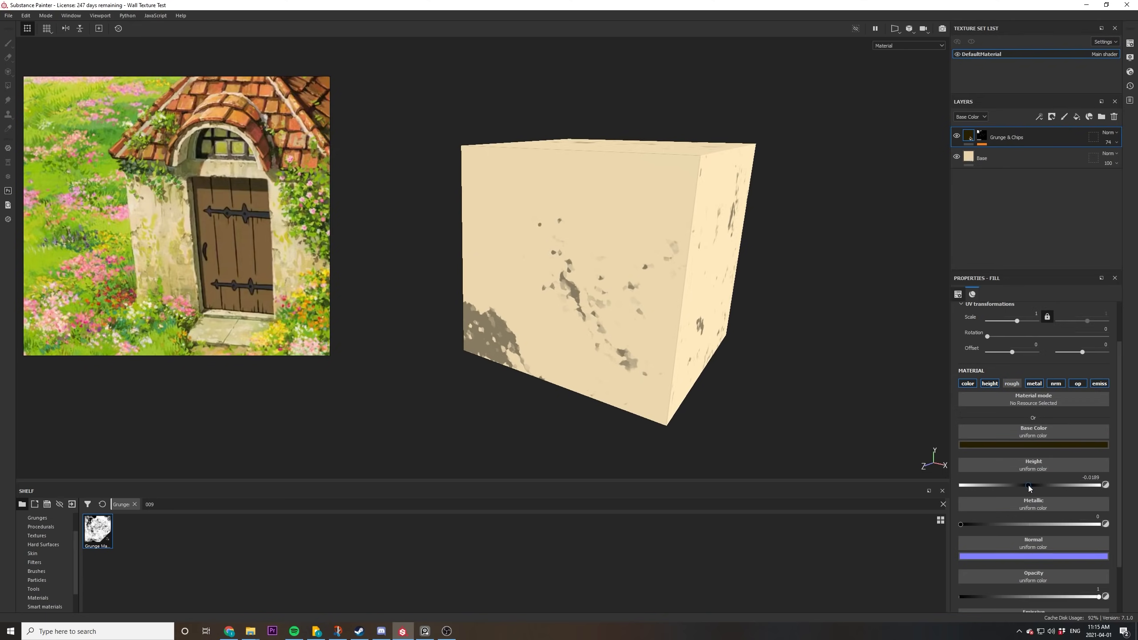
pyautogui.keyDown('alt'); pyautogui.moveTo(722, 353); pyautogui.dragTo(800, 312); pyautogui.keyUp('alt')
pyautogui.scroll(3, 654, 285)
pyautogui.keyDown('alt'); pyautogui.moveTo(738, 267); pyautogui.dragTo(641, 287); pyautogui.keyUp('alt')
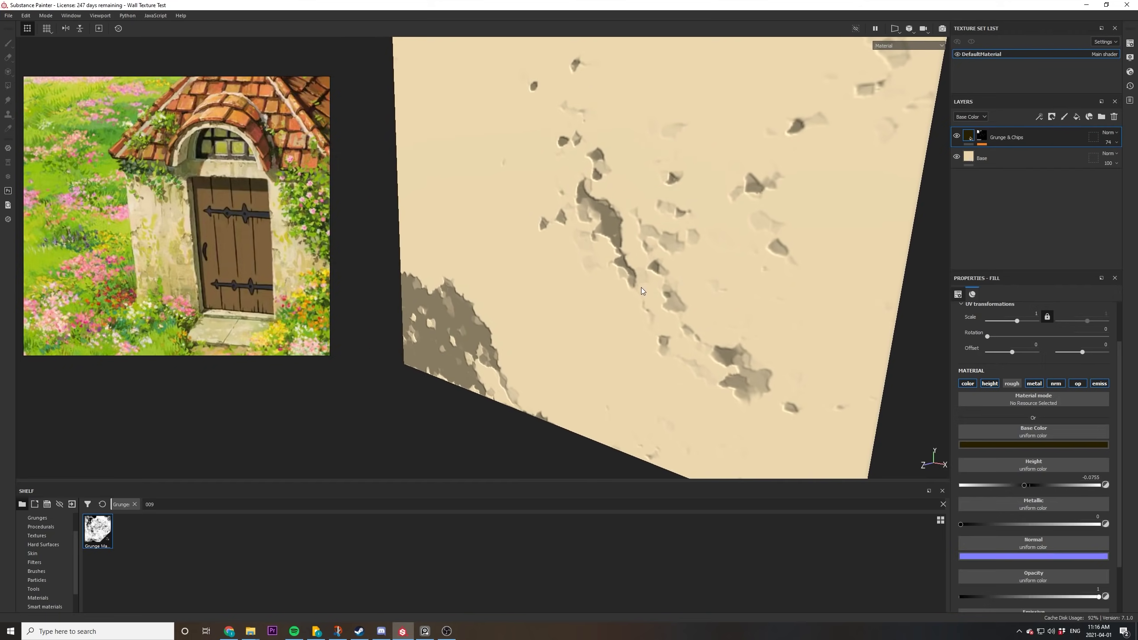
pyautogui.scroll(-3, 641, 287)
pyautogui.keyDown('alt'); pyautogui.moveTo(690, 216); pyautogui.dragTo(643, 264); pyautogui.keyUp('alt')
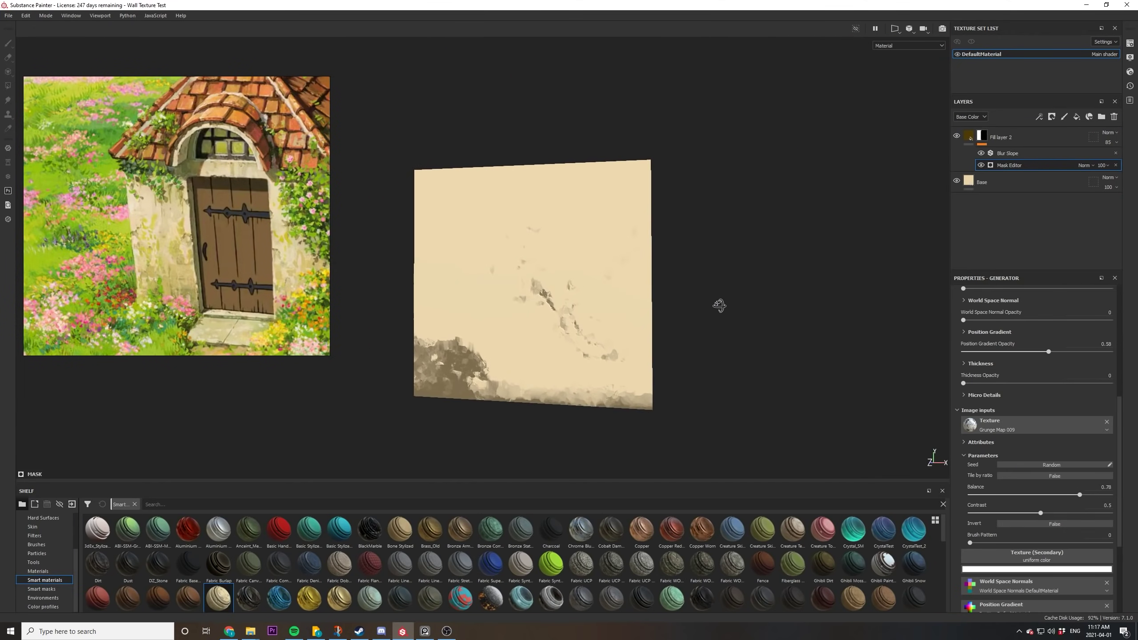
# Try a much lower Balance for the Grunge Map 009 texture in the Mask Editor and undo it.
pyautogui.keyDown('alt'); pyautogui.moveTo(719, 305); pyautogui.dragTo(611, 337); pyautogui.keyUp('alt')
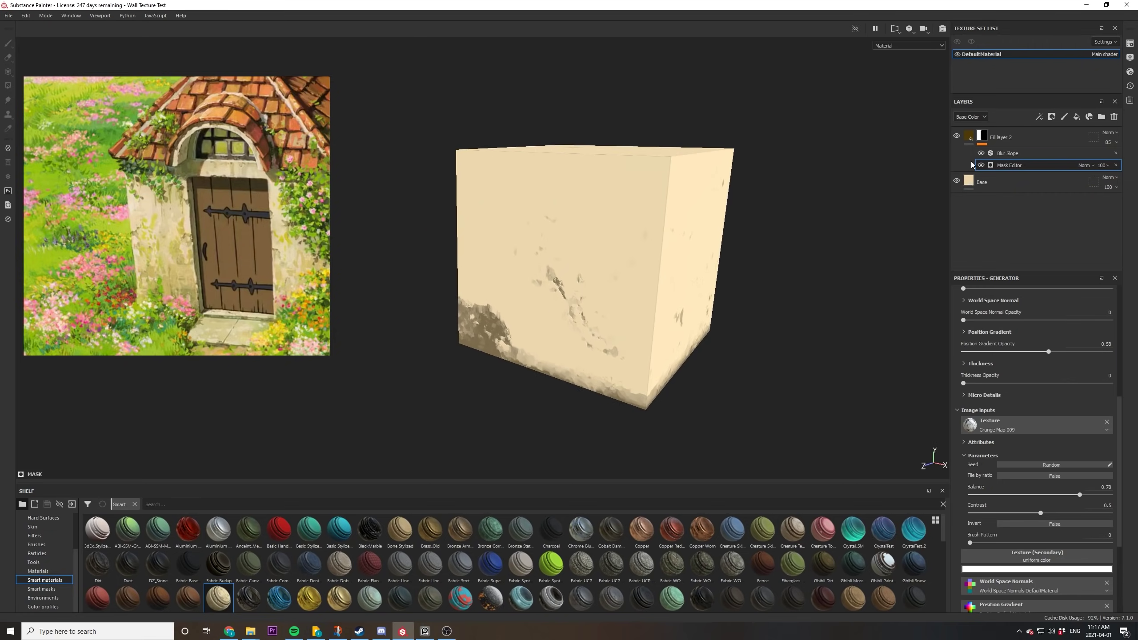
pyautogui.scroll(-6, 1028, 430)
pyautogui.scroll(6, 1029, 429)
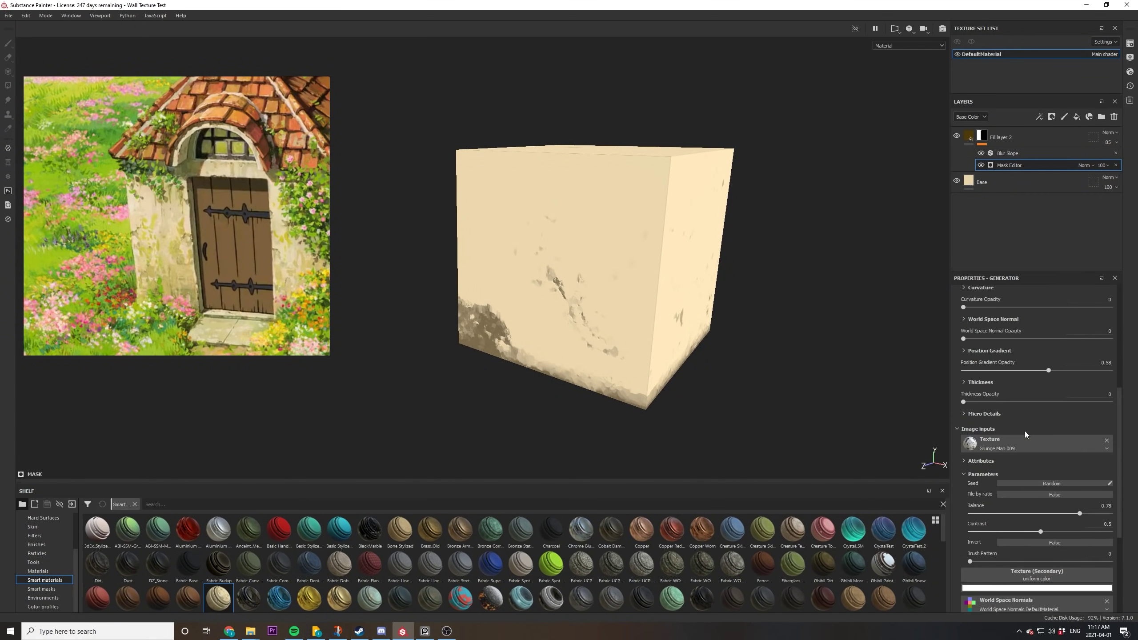
pyautogui.scroll(-3, 1024, 431)
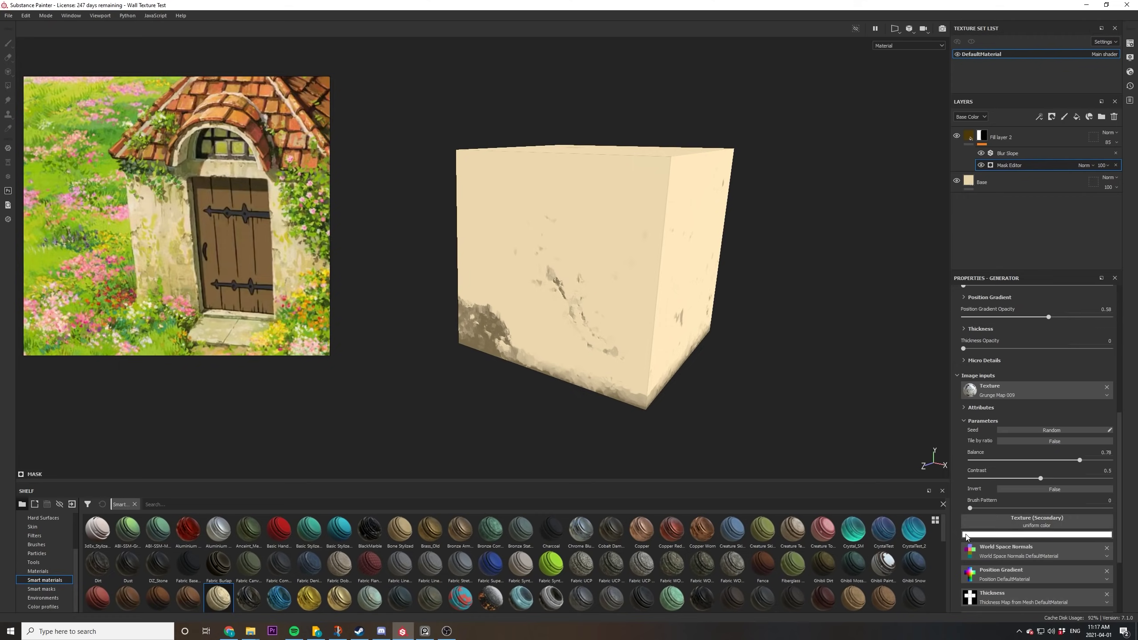
pyautogui.moveTo(1079, 461); pyautogui.dragTo(980, 461)
pyautogui.hotkey('ctrl', 'z')
pyautogui.scroll(3, 1005, 469)
pyautogui.moveTo(1034, 398)
pyautogui.mouseDown()
pyautogui.moveTo(1004, 400)
pyautogui.moveTo(1043, 404)
pyautogui.moveTo(978, 409)
pyautogui.moveTo(1028, 407)
pyautogui.mouseUp()
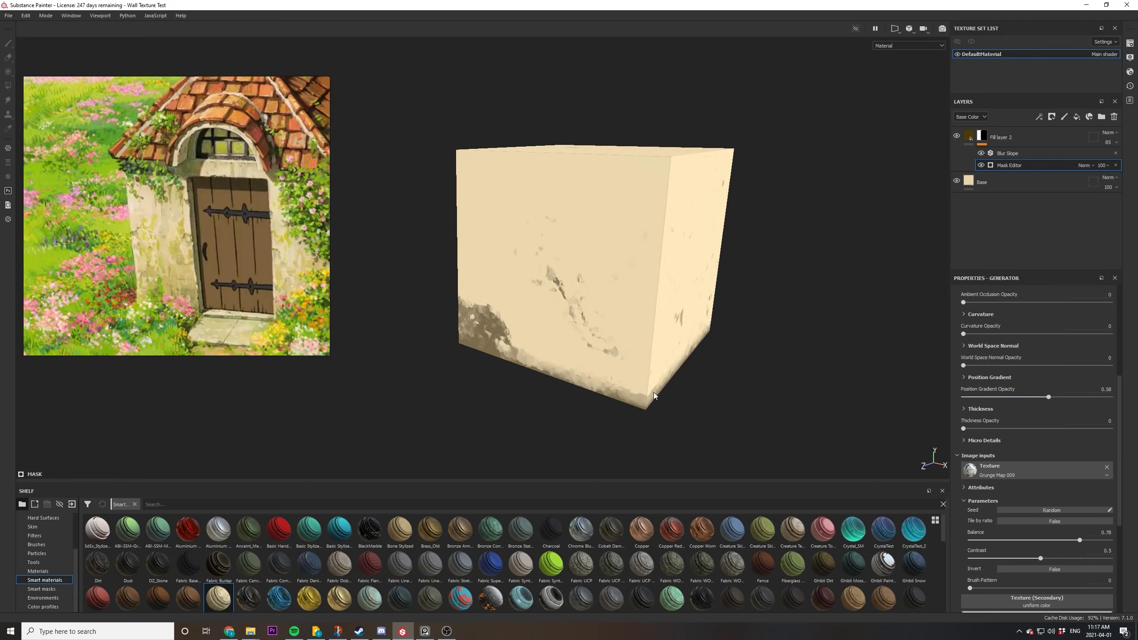
# Check the Blur Slope filter's Custom Noise source type, try removing its Grunge Galvanic Small noise image, and undo the removal.
pyautogui.click(1005, 154)
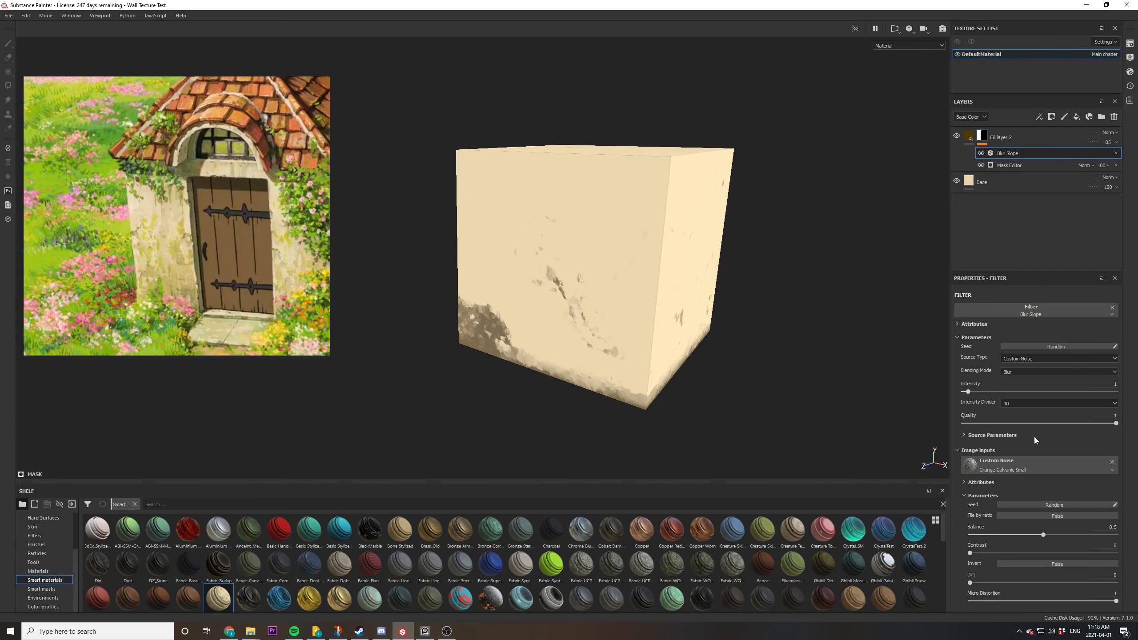
pyautogui.click(1023, 359)
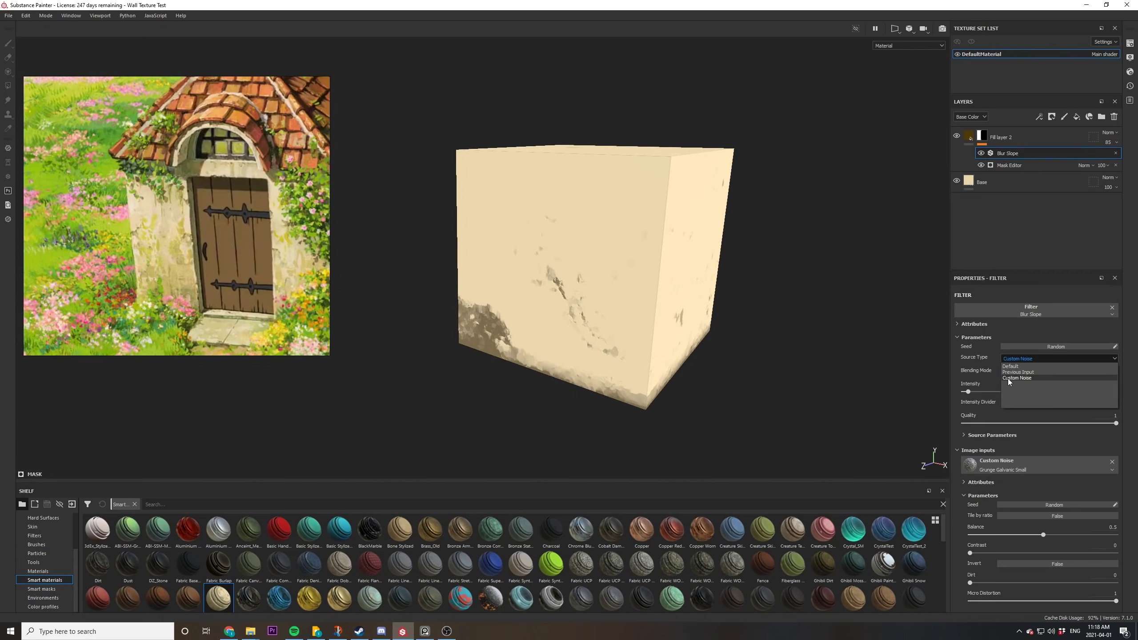
pyautogui.click(1009, 379)
pyautogui.hotkey('ctrl', 'z')
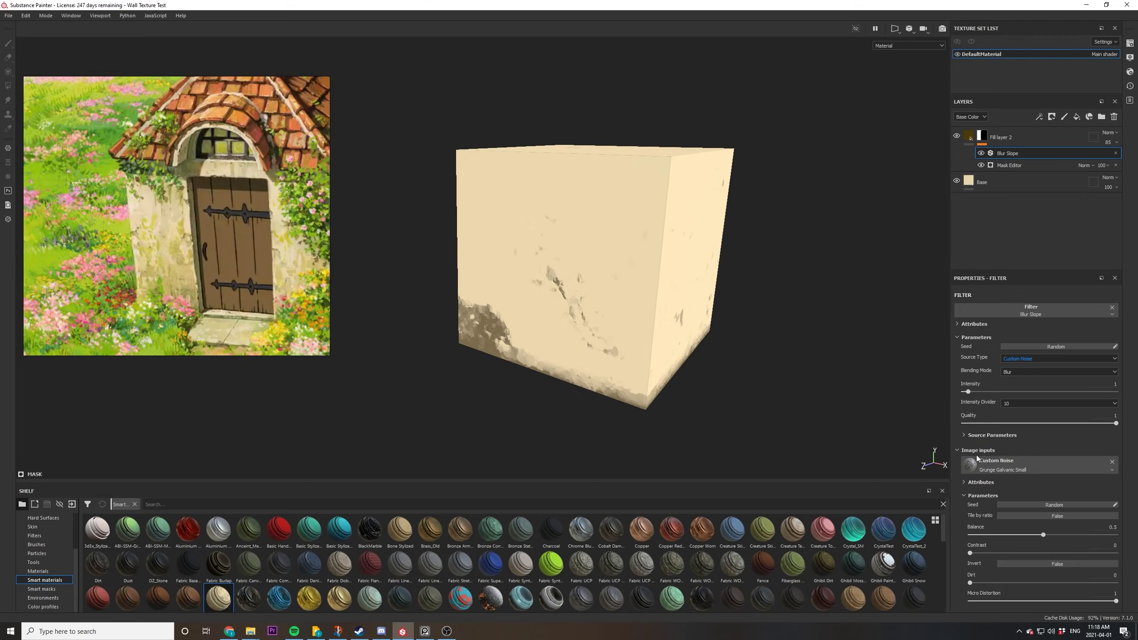
pyautogui.click(1112, 461)
pyautogui.keyDown('alt'); pyautogui.moveTo(747, 398); pyautogui.dragTo(846, 394); pyautogui.keyUp('alt')
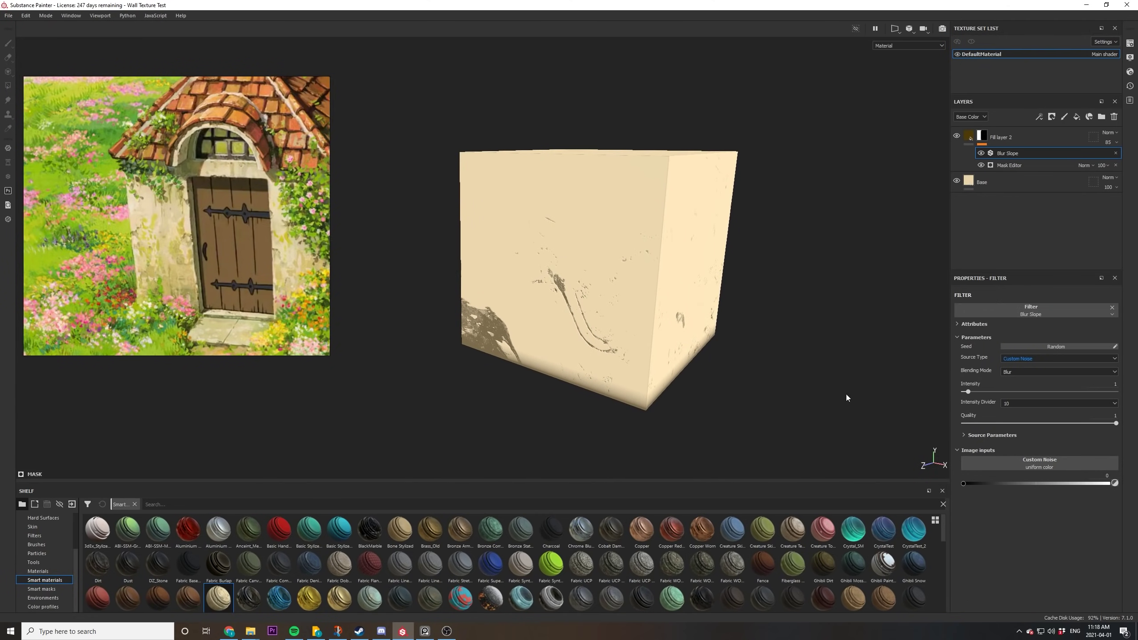
pyautogui.hotkey('ctrl', 'z')
pyautogui.keyDown('alt'); pyautogui.moveTo(665, 392); pyautogui.dragTo(661, 402); pyautogui.keyUp('alt')
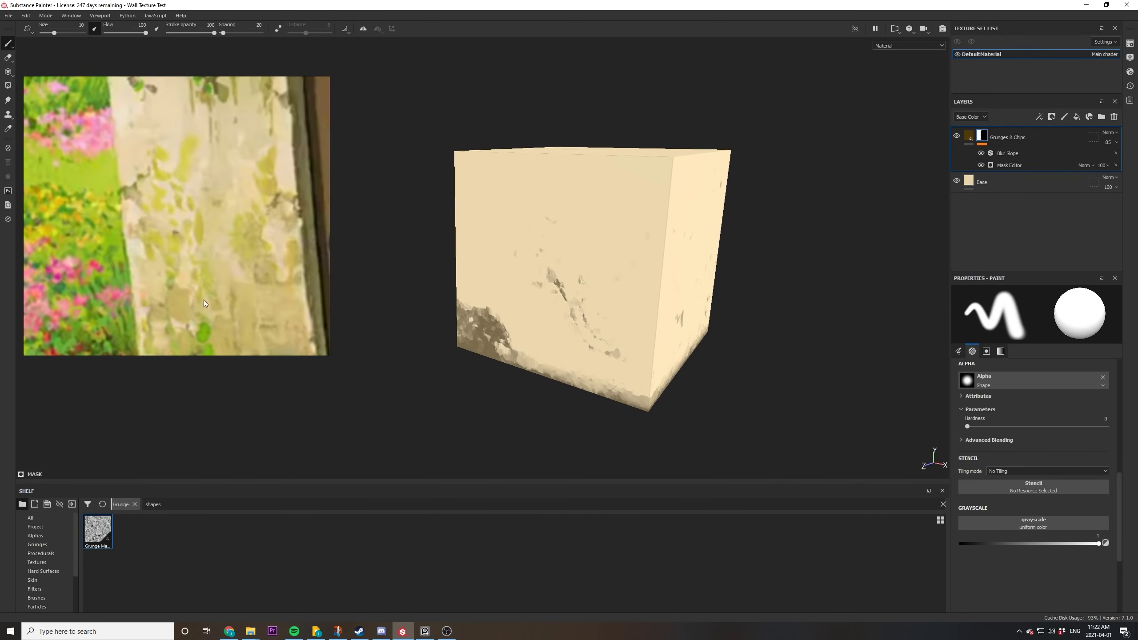
# Duplicate the Grunges & Chips layer and rename the copy Grunge Layer 2.
pyautogui.scroll(-3, 176, 283)
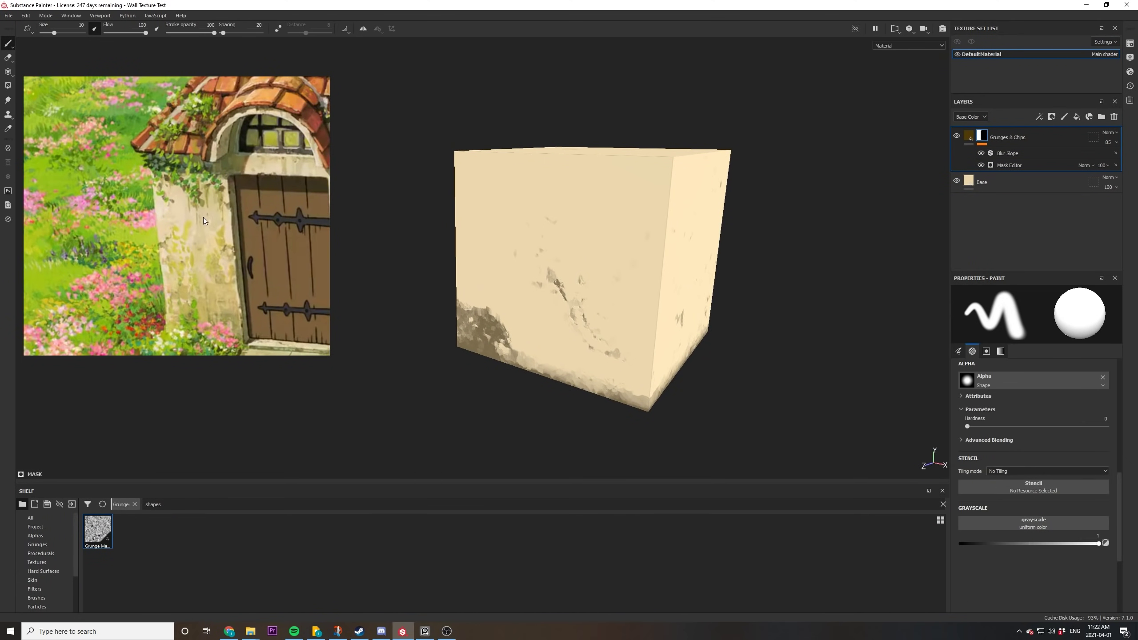
pyautogui.keyDown('alt'); pyautogui.moveTo(551, 291); pyautogui.dragTo(531, 309, button='middle'); pyautogui.keyUp('alt')
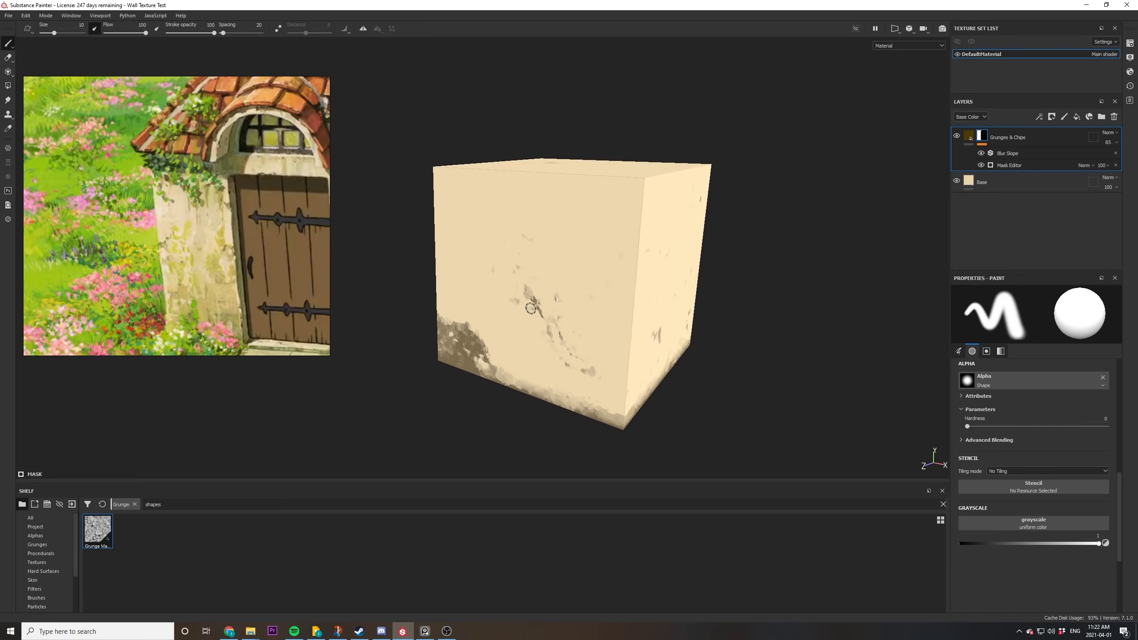
pyautogui.rightClick(1038, 135)
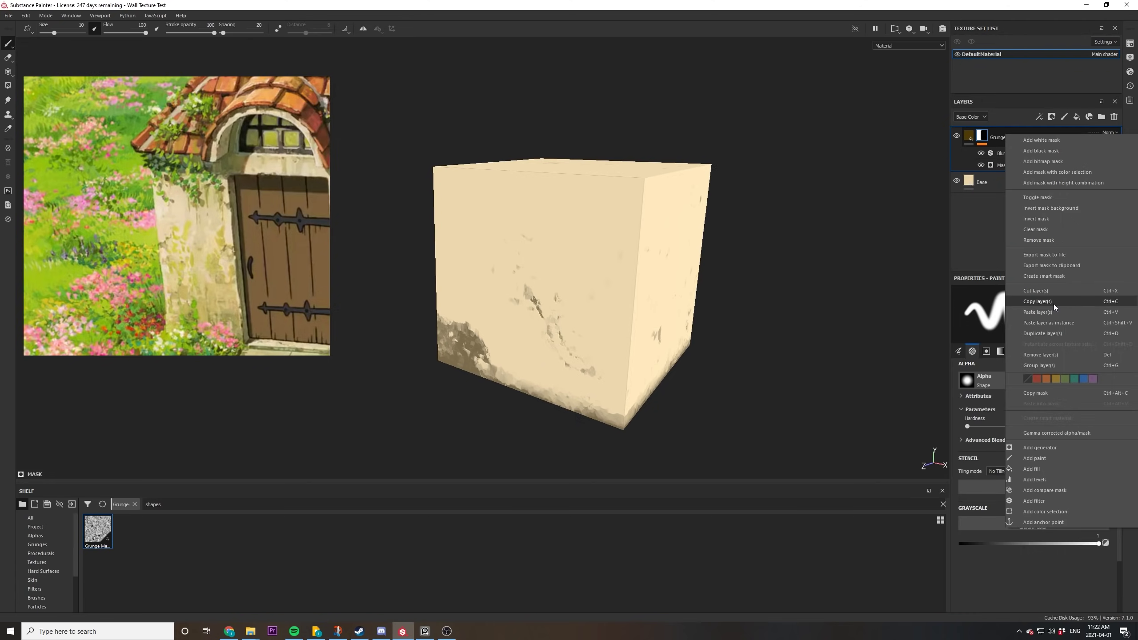
pyautogui.click(1046, 332)
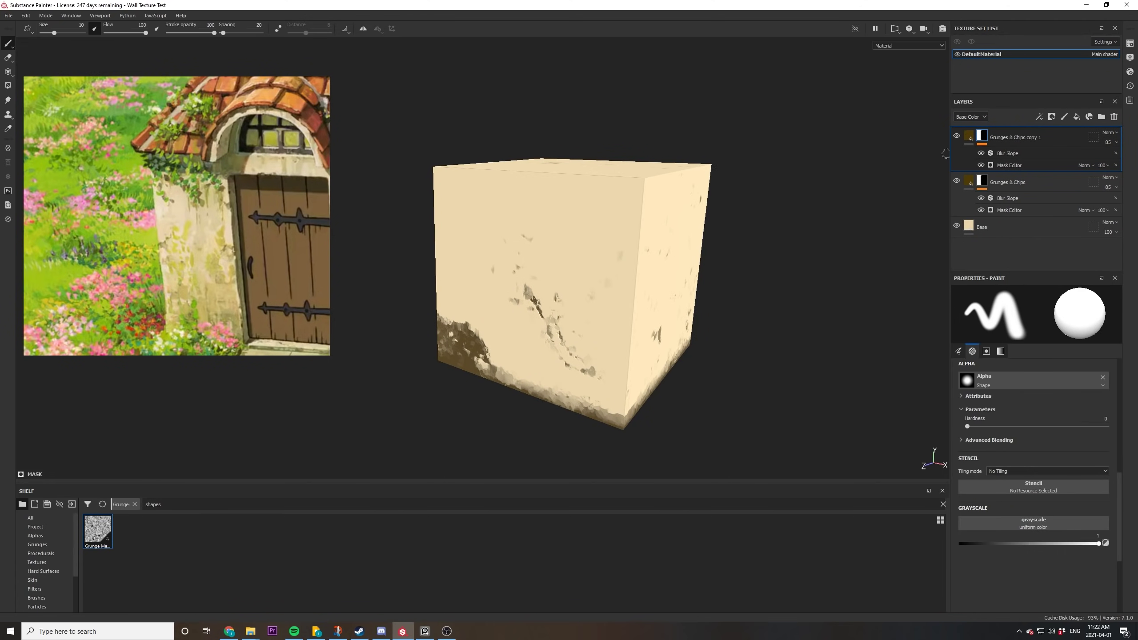
pyautogui.doubleClick(1042, 137)
pyautogui.write('GFr')
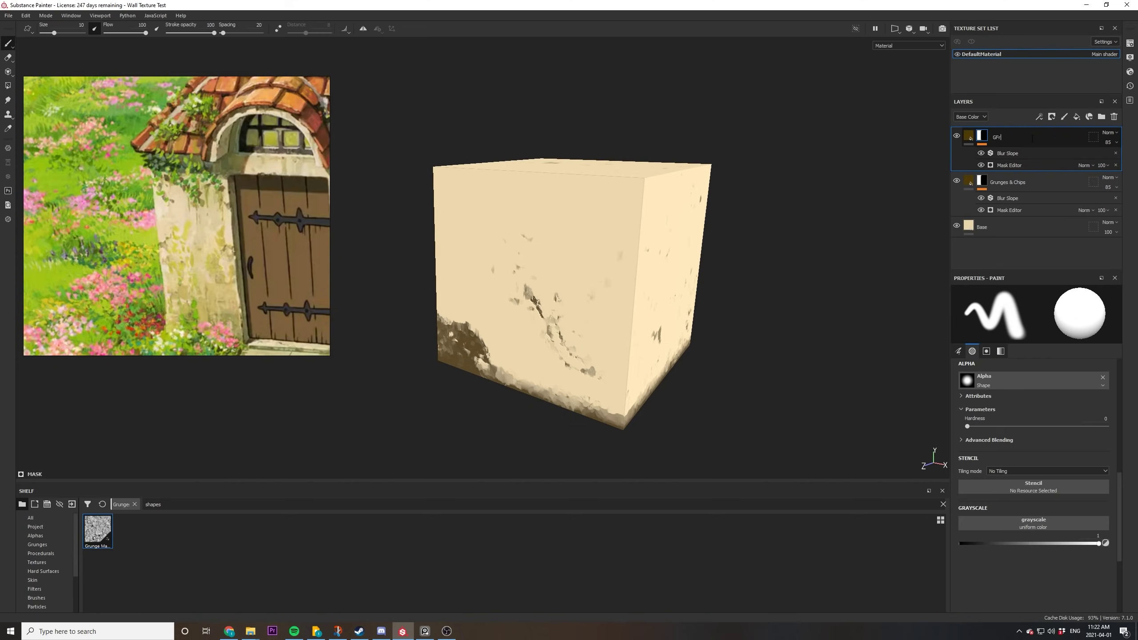
pyautogui.press('BackSpace')
pyautogui.press('BackSpace')
pyautogui.press('BackSpace')
pyautogui.press('BackSpace')
pyautogui.write('unge Layer')
pyautogui.press('Return')
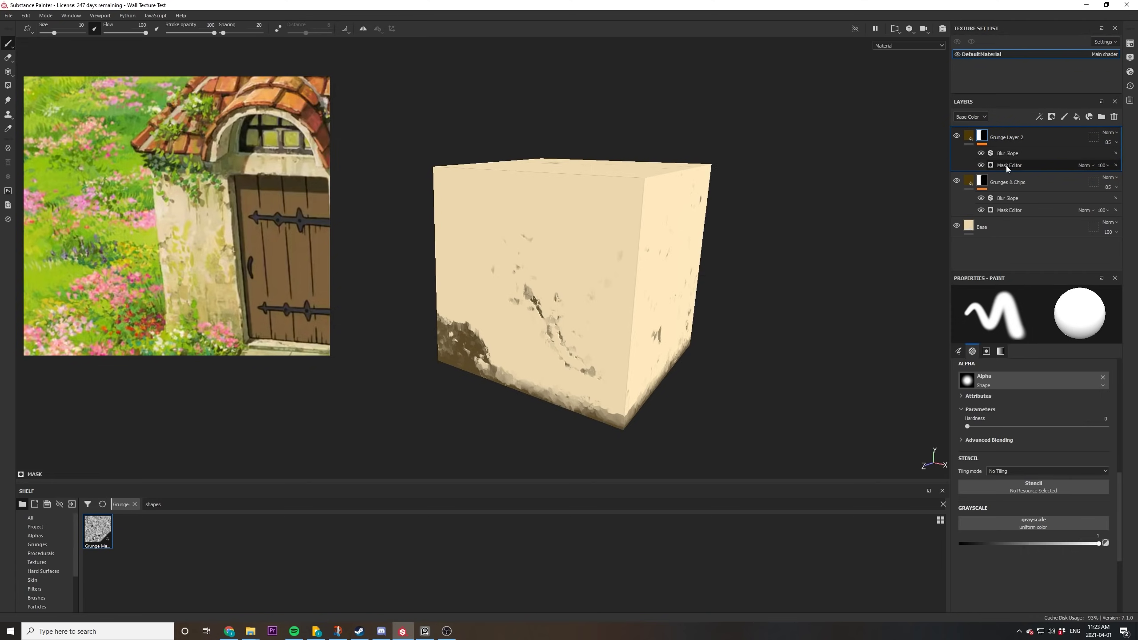
# In Grunge Layer 2's Mask Editor, use Grunge Marble Shapes as the texture and set its Balance to 0.44.
pyautogui.click(1007, 165)
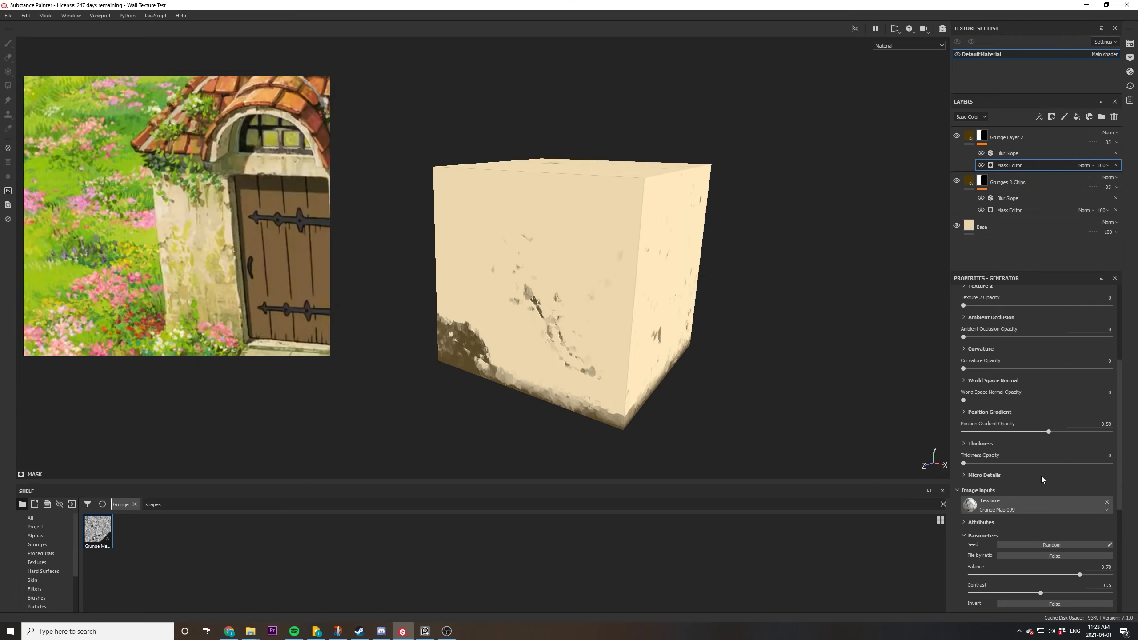
pyautogui.moveTo(93, 536)
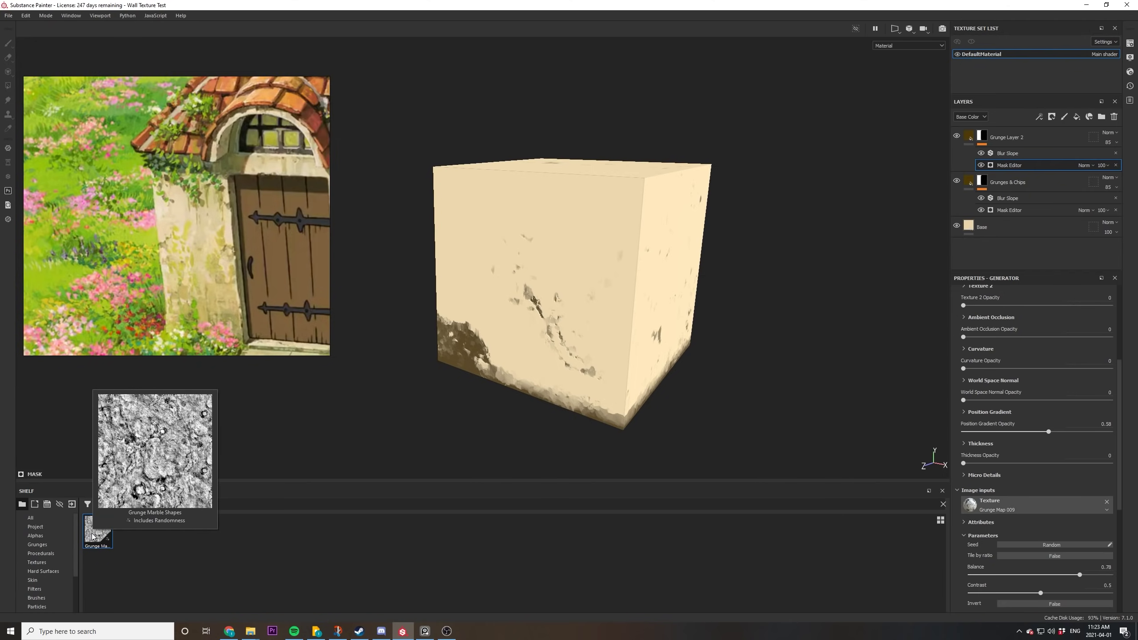
pyautogui.moveTo(93, 536); pyautogui.dragTo(1048, 503)
pyautogui.keyDown('alt'); pyautogui.moveTo(708, 319); pyautogui.dragTo(599, 342); pyautogui.keyUp('alt')
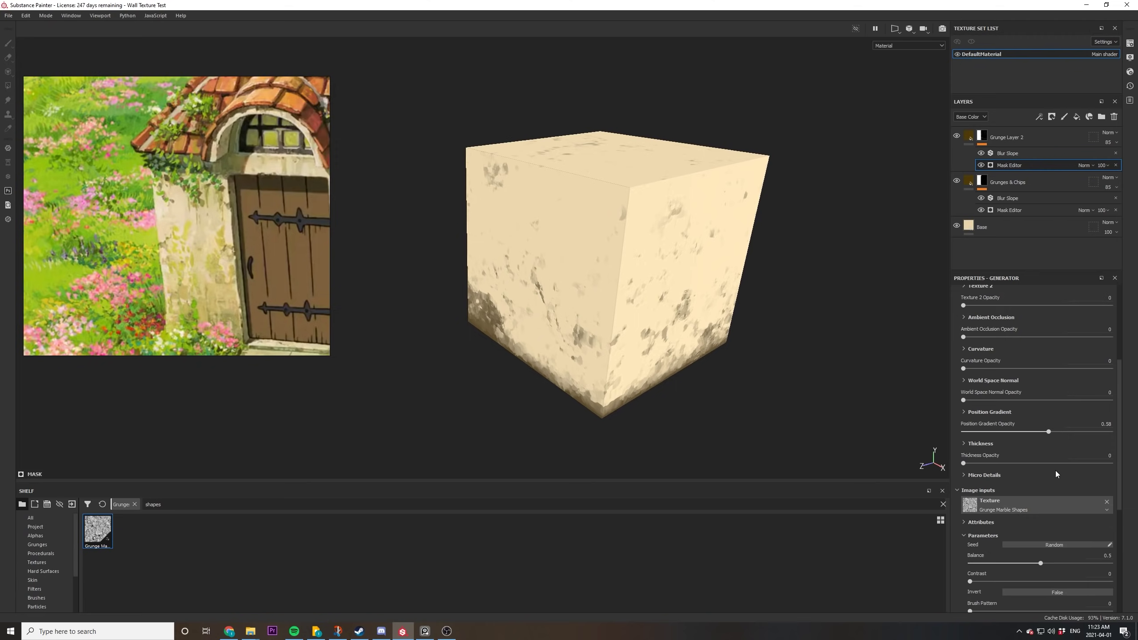
pyautogui.scroll(-2, 1056, 471)
pyautogui.moveTo(1042, 511)
pyautogui.mouseDown()
pyautogui.moveTo(1054, 510)
pyautogui.moveTo(1032, 514)
pyautogui.mouseUp()
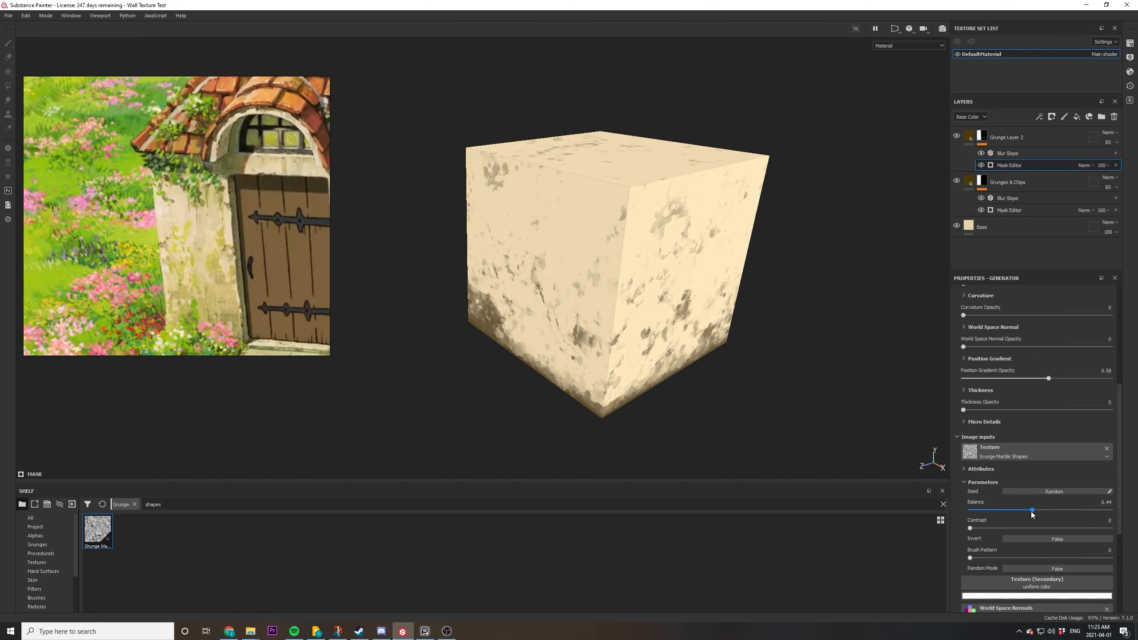
# Try a Position Gradient Opacity of 0.22 in Grunge Layer 2's Mask Editor and undo it.
pyautogui.moveTo(995, 378)
pyautogui.mouseDown()
pyautogui.moveTo(979, 378)
pyautogui.moveTo(994, 383)
pyautogui.mouseUp()
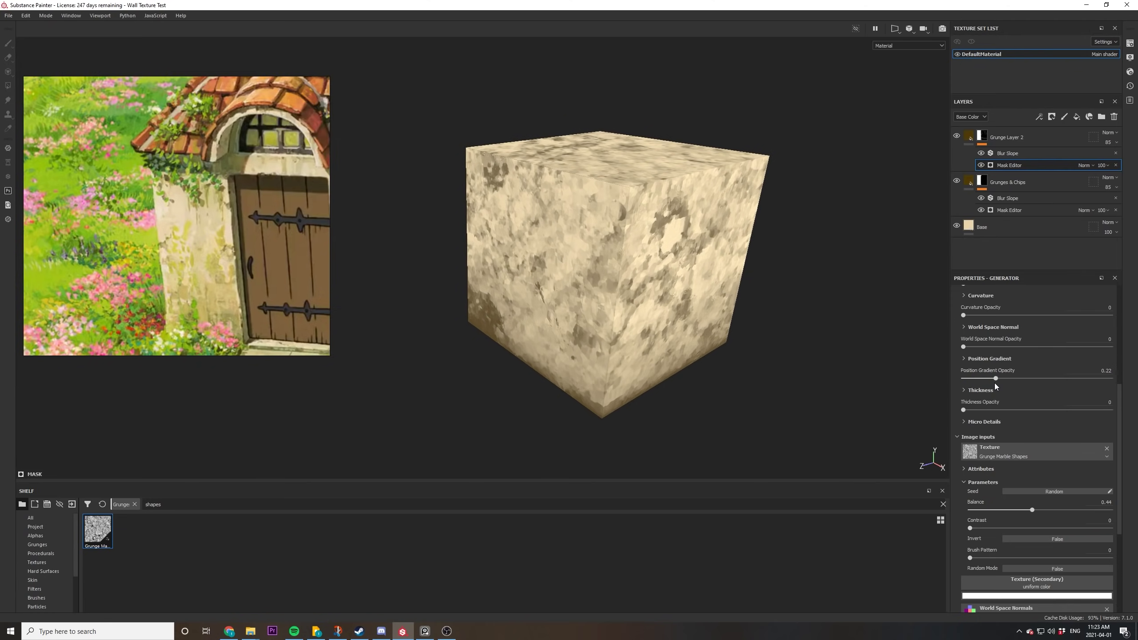
pyautogui.hotkey('ctrl', 'z')
pyautogui.keyDown('alt'); pyautogui.moveTo(800, 352); pyautogui.dragTo(885, 342); pyautogui.keyUp('alt')
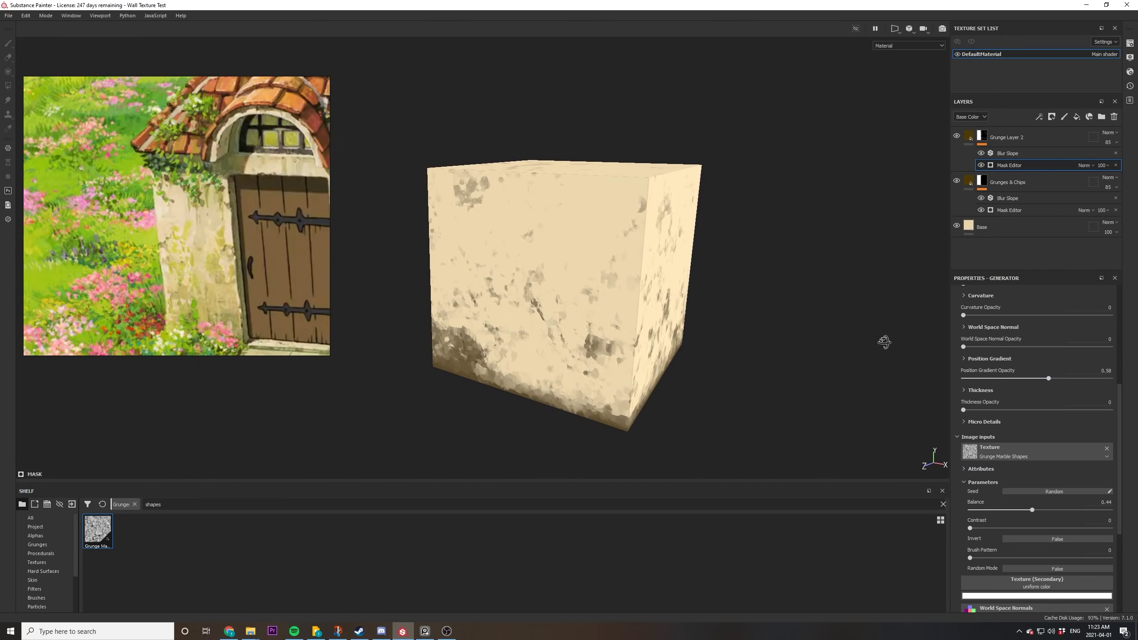
# Set the height of Grunge Layer 2's fill to 0.
pyautogui.click(976, 130)
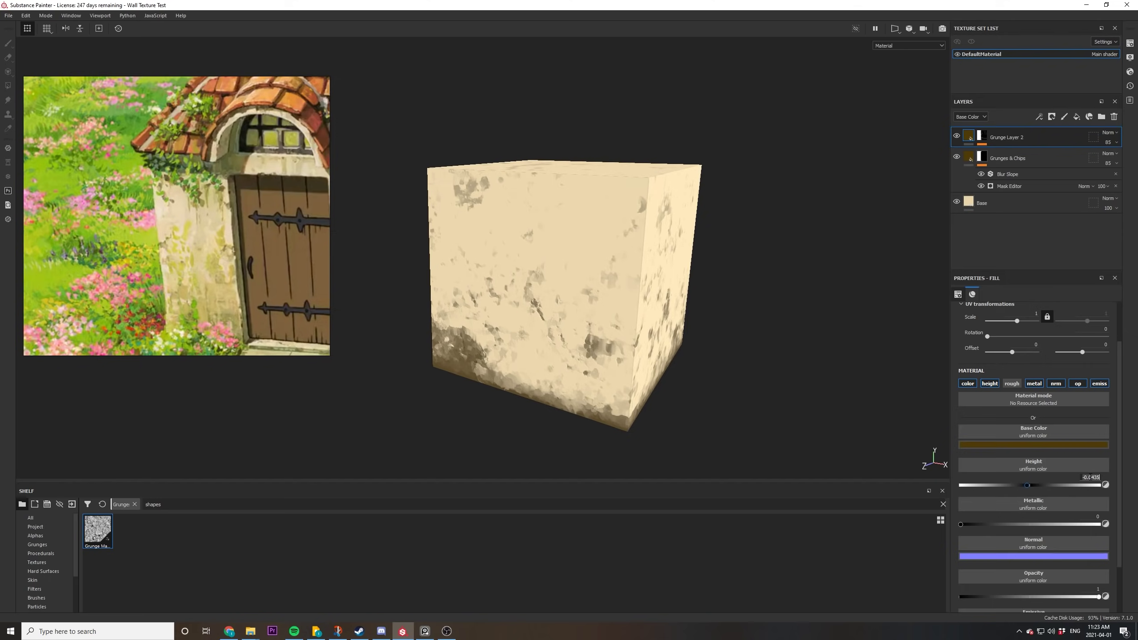
pyautogui.write('0')
pyautogui.press('Return')
# Examine the grunge on the cube from several distances and angles and compare it with the wall in the reference image.
pyautogui.scroll(4, 558, 258)
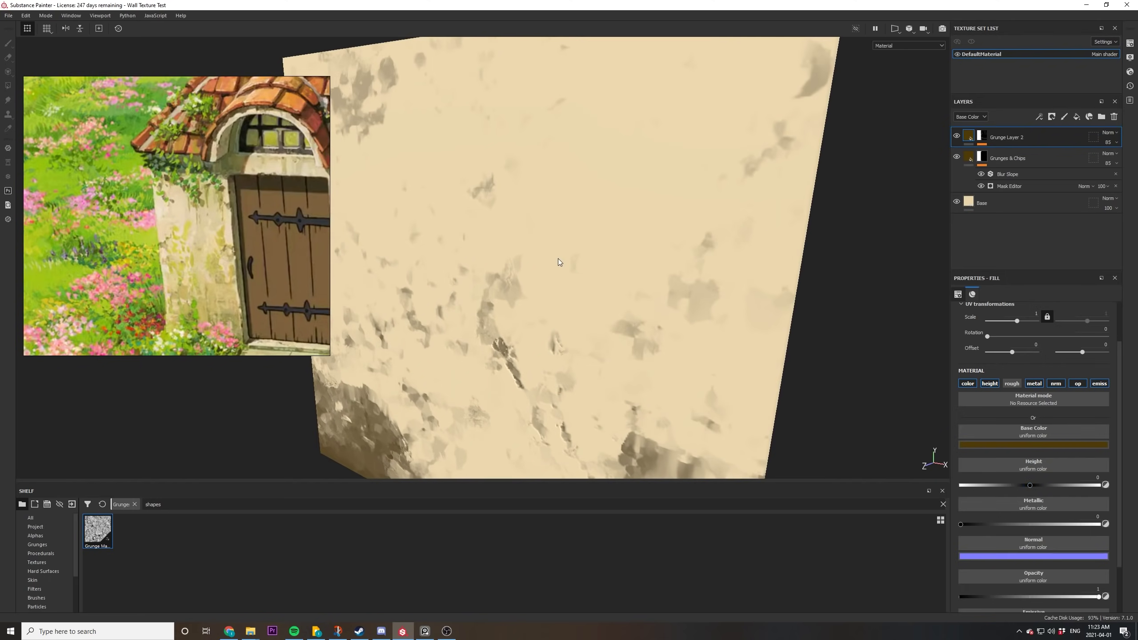
pyautogui.scroll(-2, 588, 303)
pyautogui.keyDown('alt'); pyautogui.moveTo(588, 303); pyautogui.dragTo(539, 331); pyautogui.keyUp('alt')
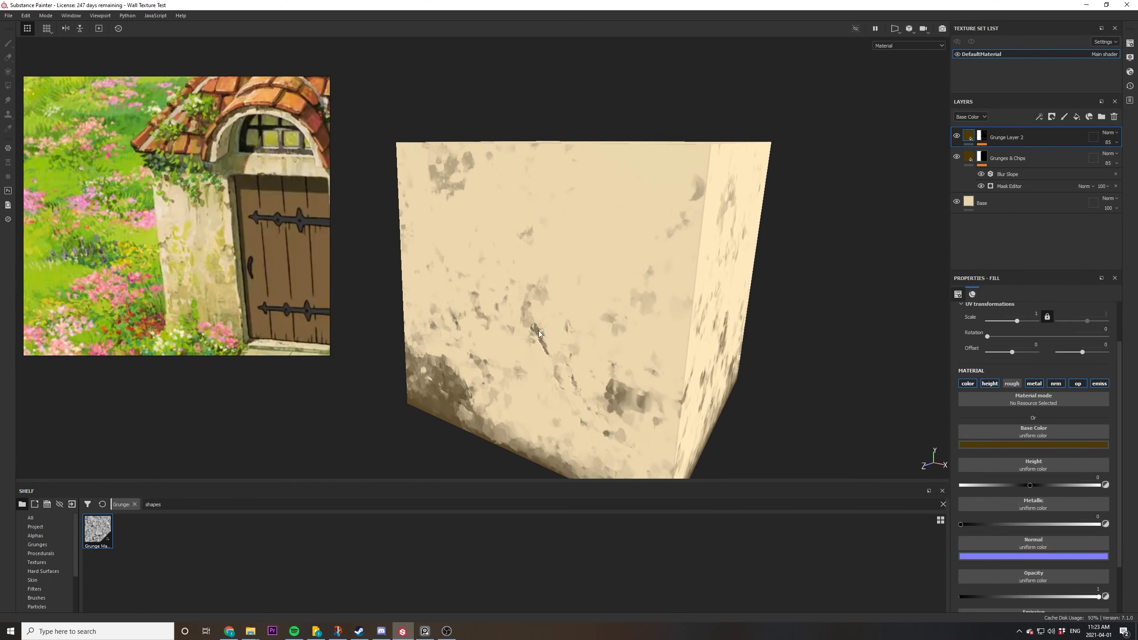
pyautogui.keyDown('alt'); pyautogui.moveTo(680, 316); pyautogui.dragTo(659, 325); pyautogui.keyUp('alt')
pyautogui.scroll(-3, 658, 326)
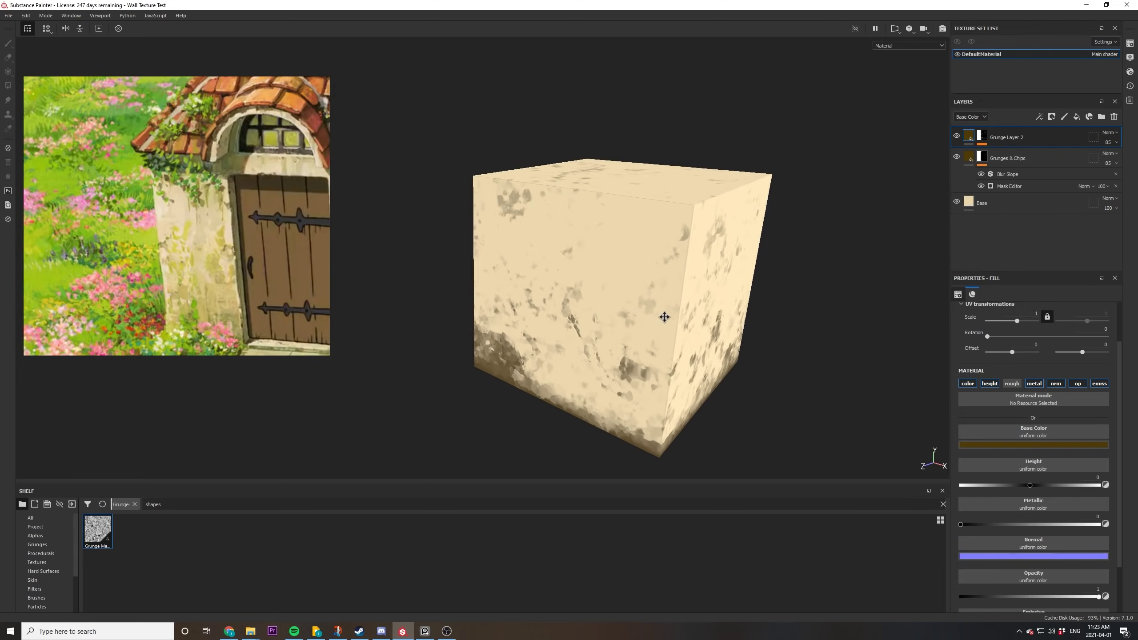
pyautogui.keyDown('alt'); pyautogui.moveTo(666, 318); pyautogui.dragTo(630, 309, button='middle'); pyautogui.keyUp('alt')
pyautogui.moveTo(639, 294)
pyautogui.keyDown('alt'); pyautogui.mouseDown()
pyautogui.moveTo(622, 297)
pyautogui.moveTo(635, 284)
pyautogui.moveTo(642, 301)
pyautogui.moveTo(627, 262)
pyautogui.moveTo(620, 285)
pyautogui.moveTo(647, 276)
pyautogui.mouseUp(); pyautogui.keyUp('alt')
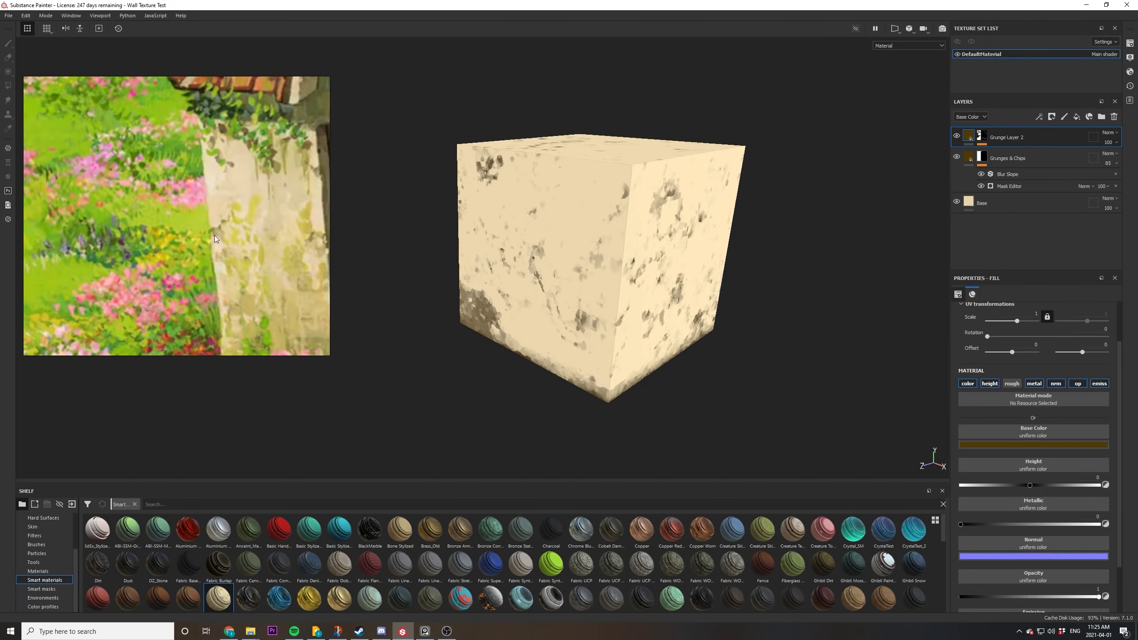
pyautogui.scroll(-10, 214, 244)
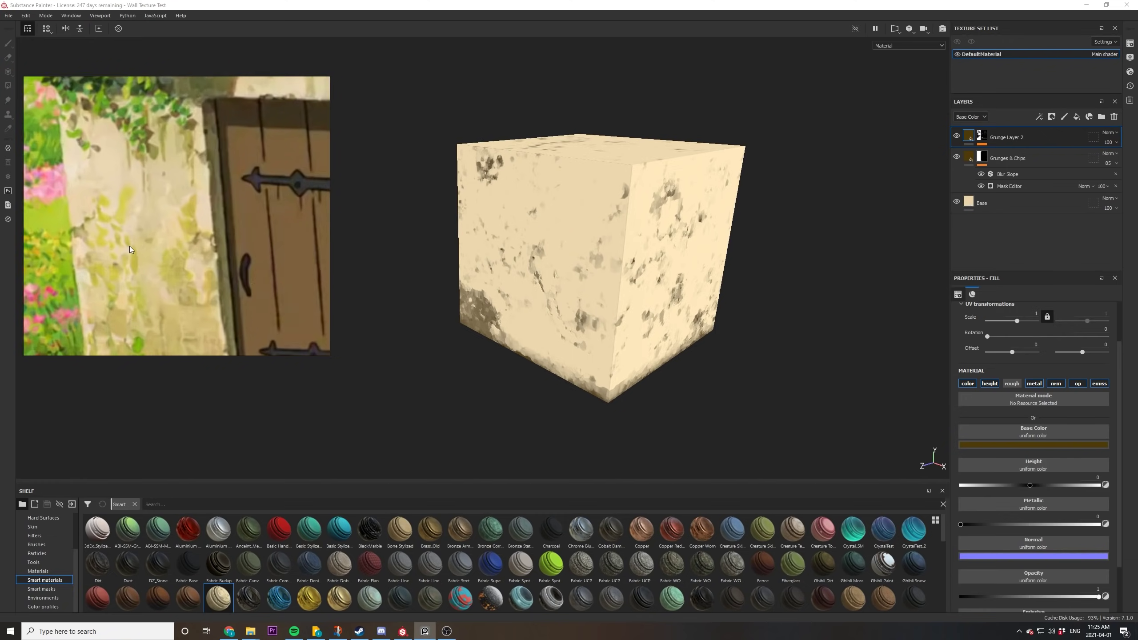
pyautogui.scroll(6, 202, 255)
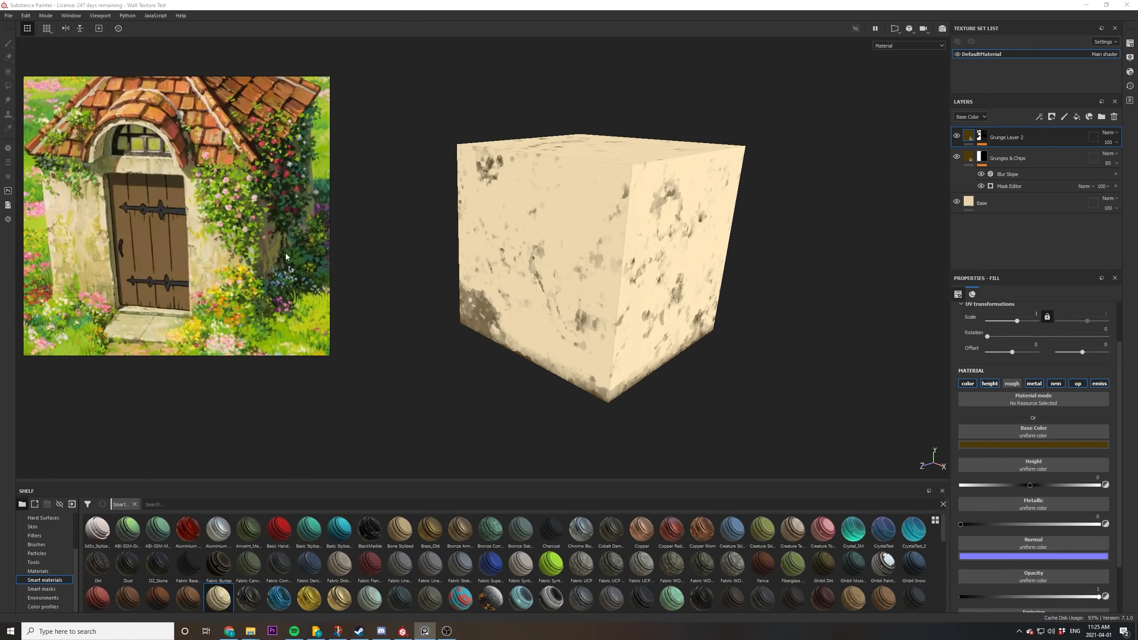
pyautogui.click(1077, 117)
pyautogui.doubleClick(988, 137)
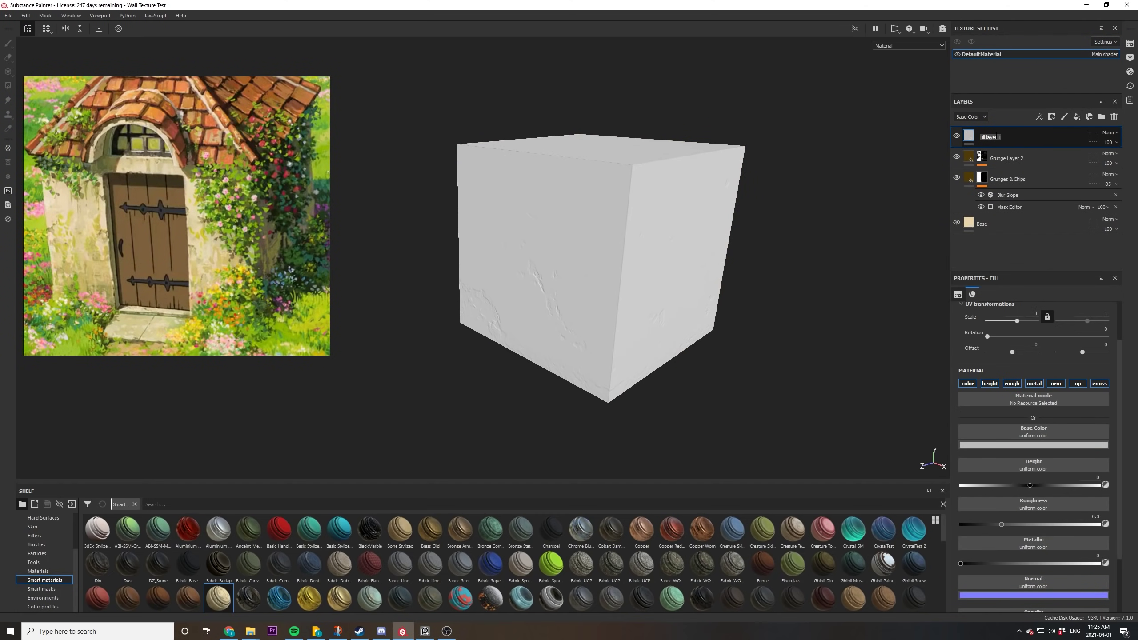
pyautogui.write('Yellow Chips')
pyautogui.press('Return')
pyautogui.press('Delete')
# Duplicate Grunge Layer 2 and rename the copy to Yellow Chips.
pyautogui.rightClick(995, 136)
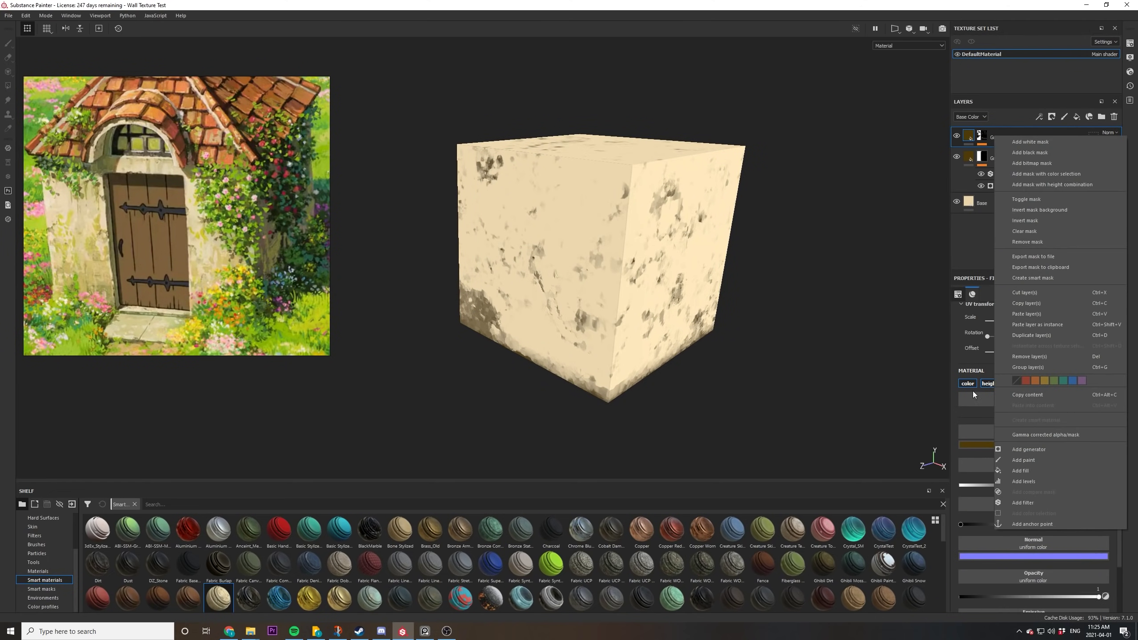
pyautogui.click(1016, 336)
pyautogui.doubleClick(1002, 136)
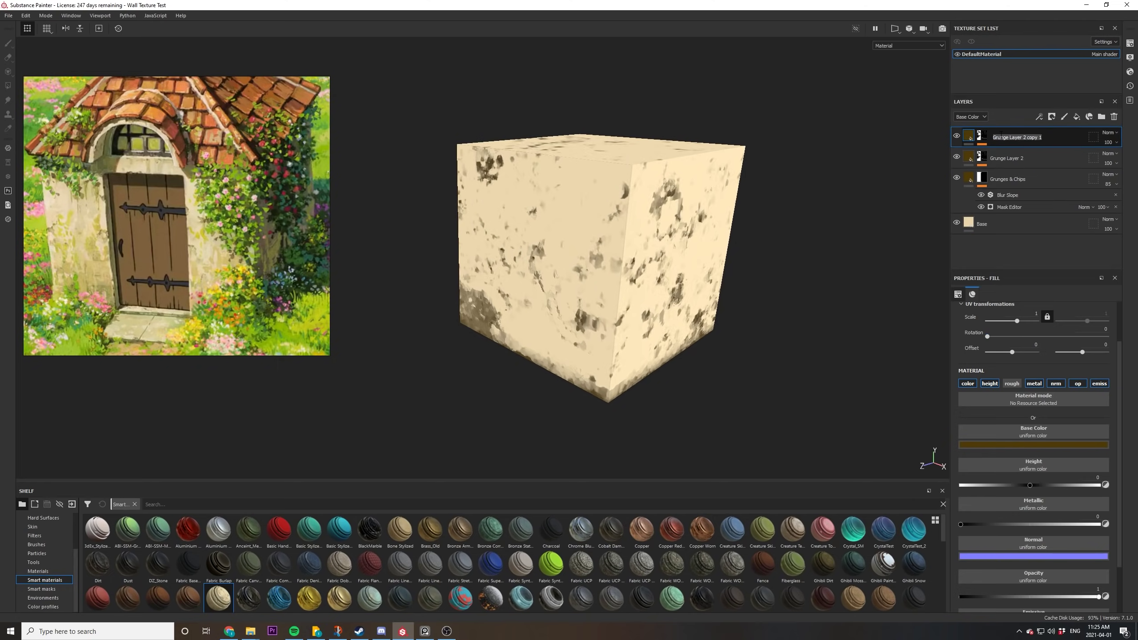
pyautogui.write('Yellow')
pyautogui.doubleClick(1001, 134)
pyautogui.moveTo(1009, 137); pyautogui.dragTo(1035, 138)
pyautogui.write('Chips')
# Search the grunges for "dirt" and use Grunge Dirt Thin as the texture in the Yellow Chips layer's Mask Editor.
pyautogui.click(982, 137)
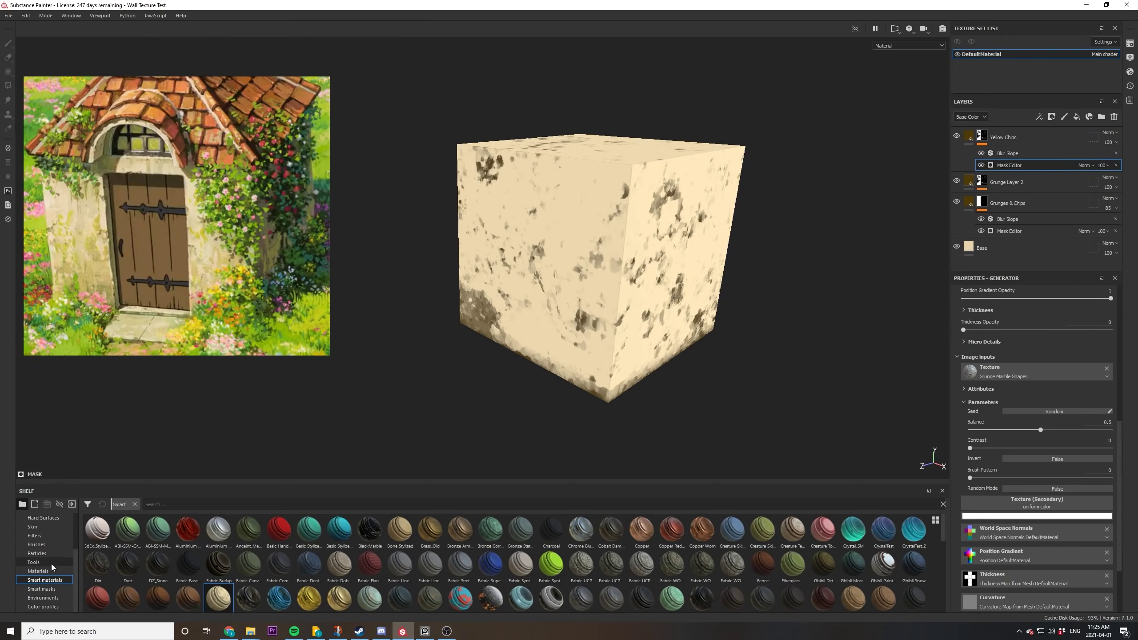
pyautogui.scroll(1, 61, 564)
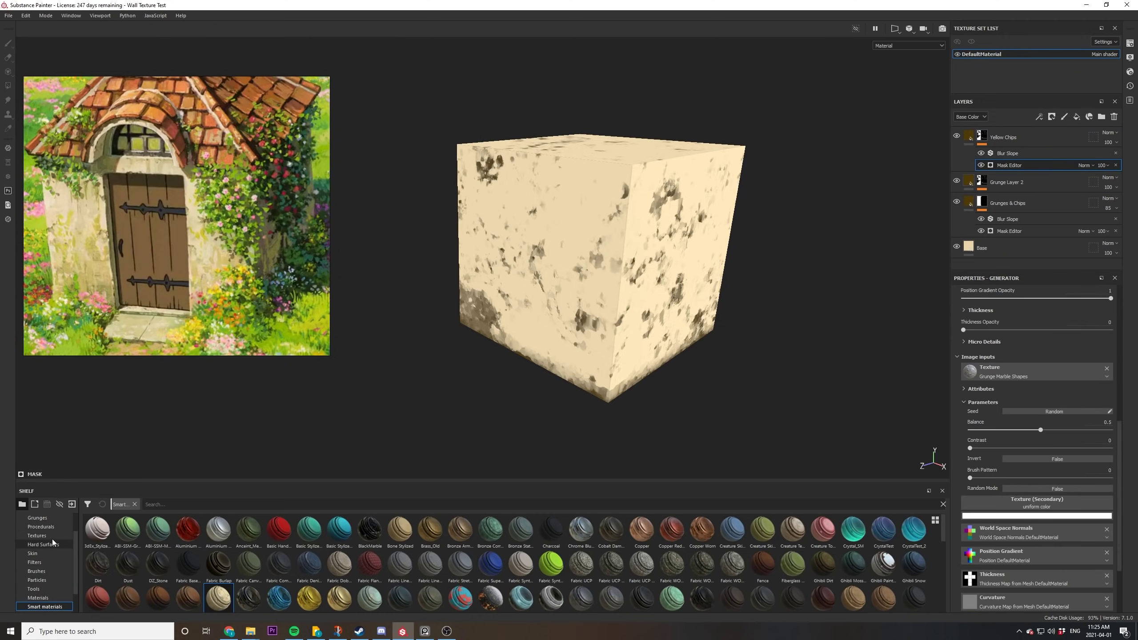
pyautogui.click(53, 520)
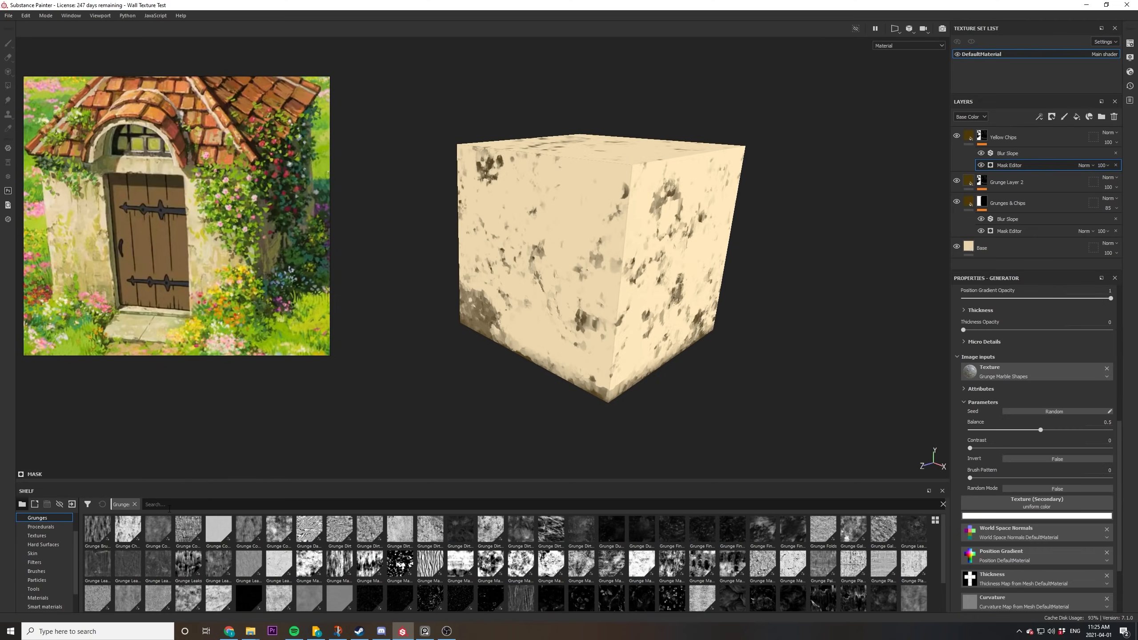
pyautogui.click(169, 507)
pyautogui.write('dirt')
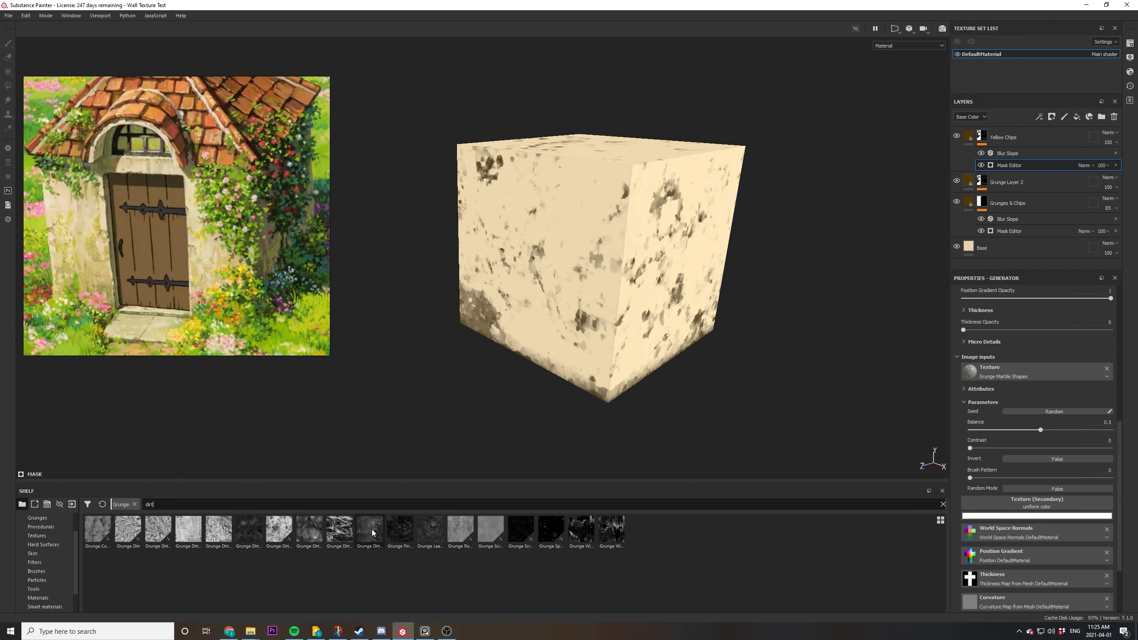
pyautogui.moveTo(371, 534); pyautogui.dragTo(995, 372)
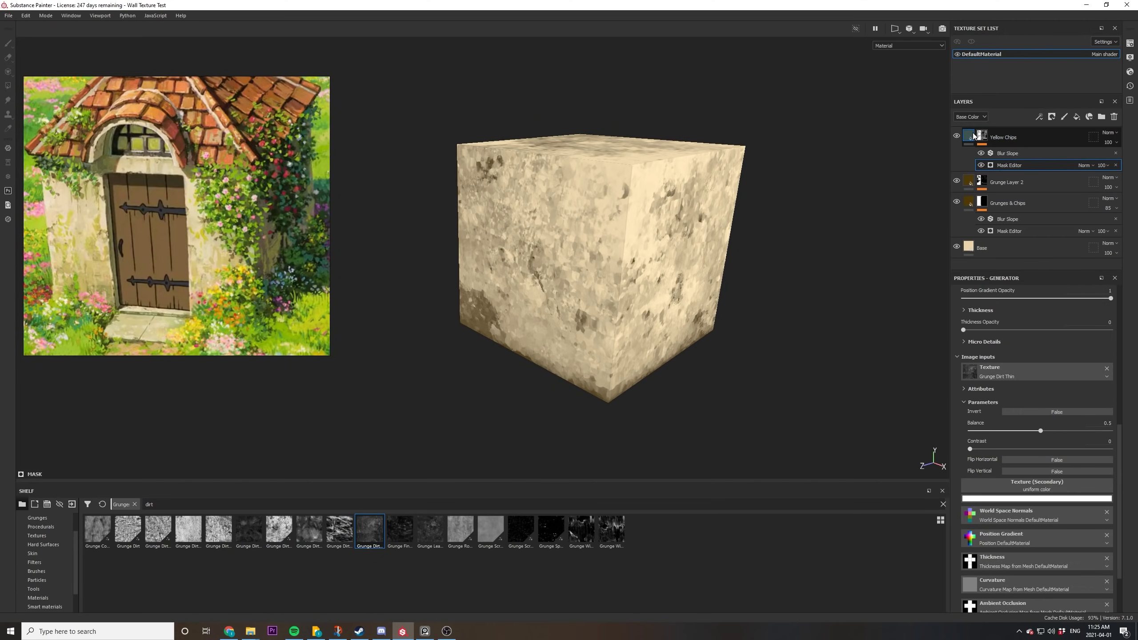
# Set the Yellow Chips layer's base color to an olive green of about RGB 0.195, 0.240, 0.000.
pyautogui.click(973, 136)
pyautogui.click(1020, 444)
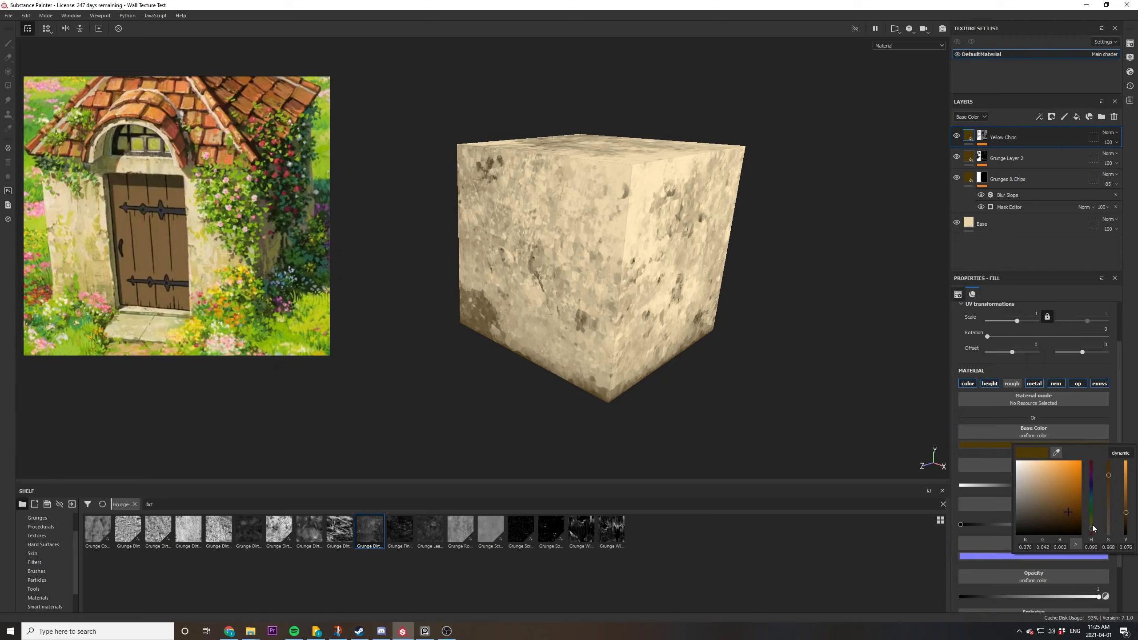
pyautogui.moveTo(1092, 525); pyautogui.dragTo(1092, 521)
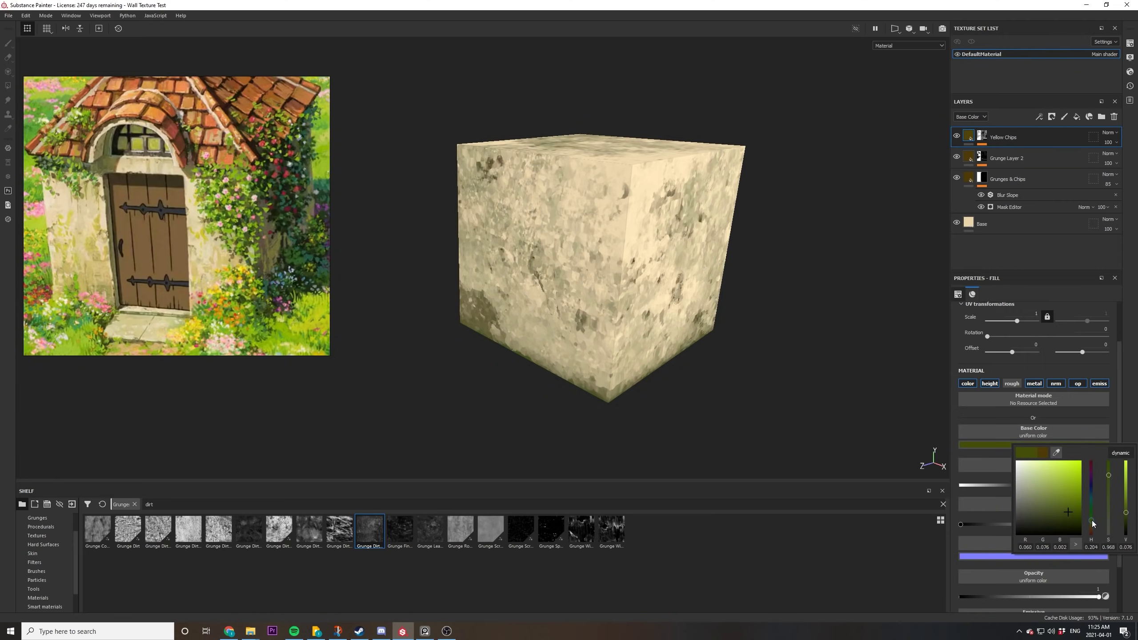
pyautogui.moveTo(1070, 479); pyautogui.dragTo(1080, 497)
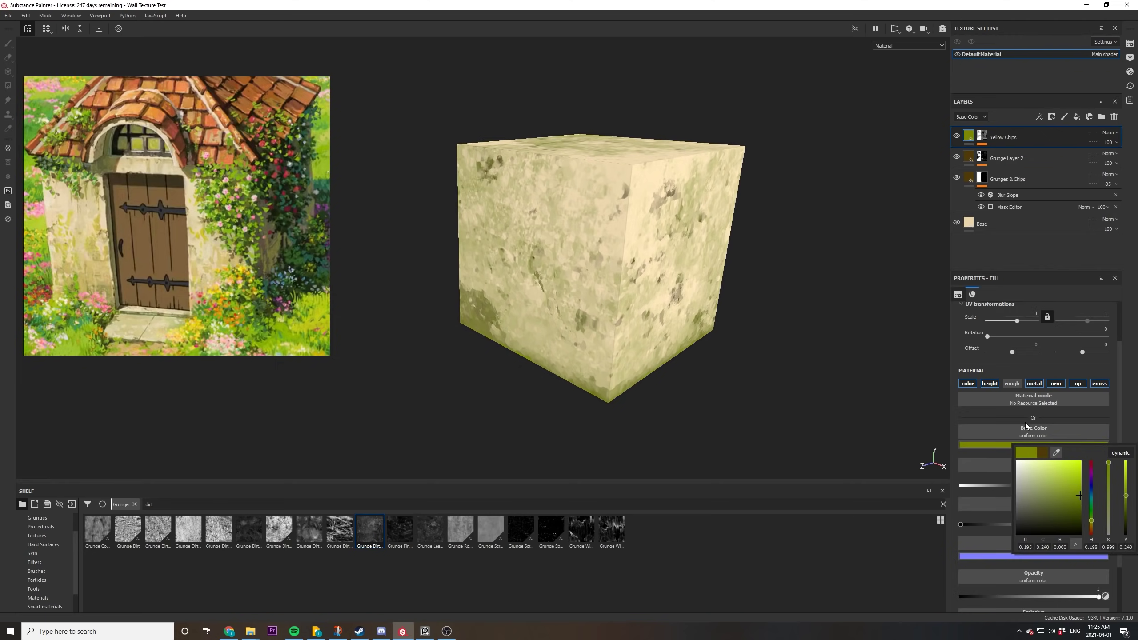
# Replace the texture in the Yellow Chips layer's Mask Editor with Grunge Dirt.
pyautogui.click(983, 137)
pyautogui.click(983, 144)
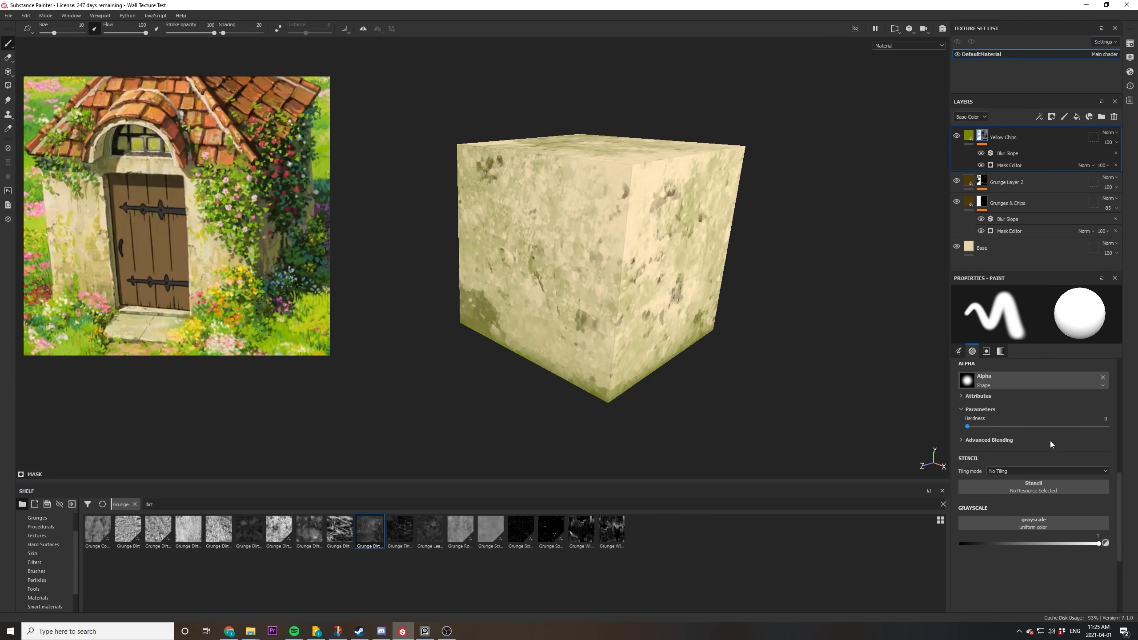
pyautogui.click(1006, 165)
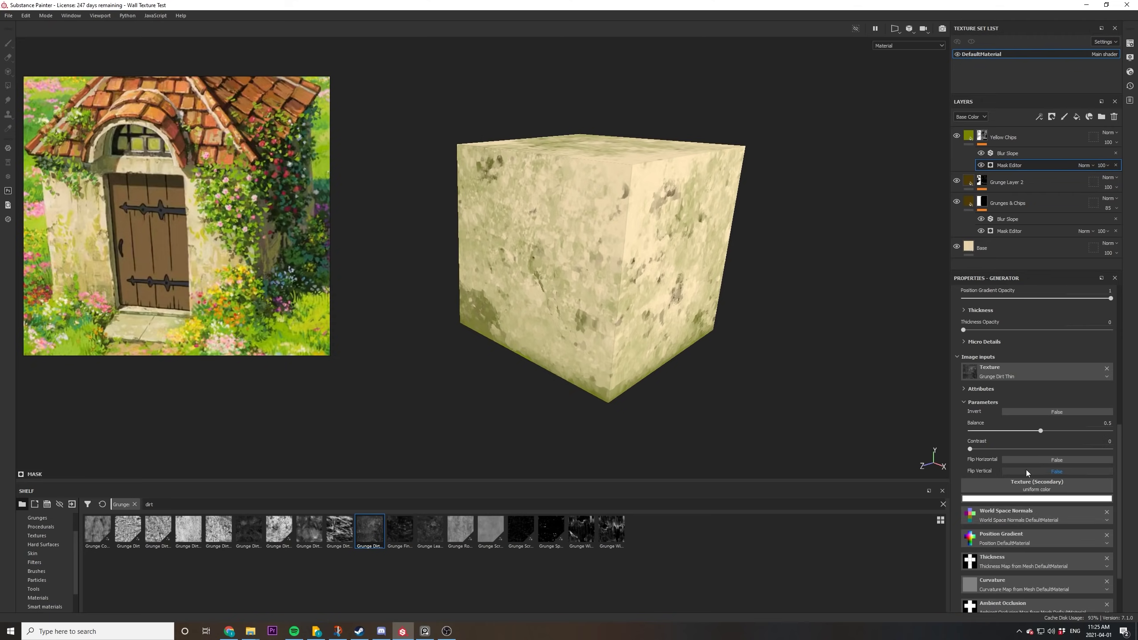
pyautogui.scroll(2, 1030, 412)
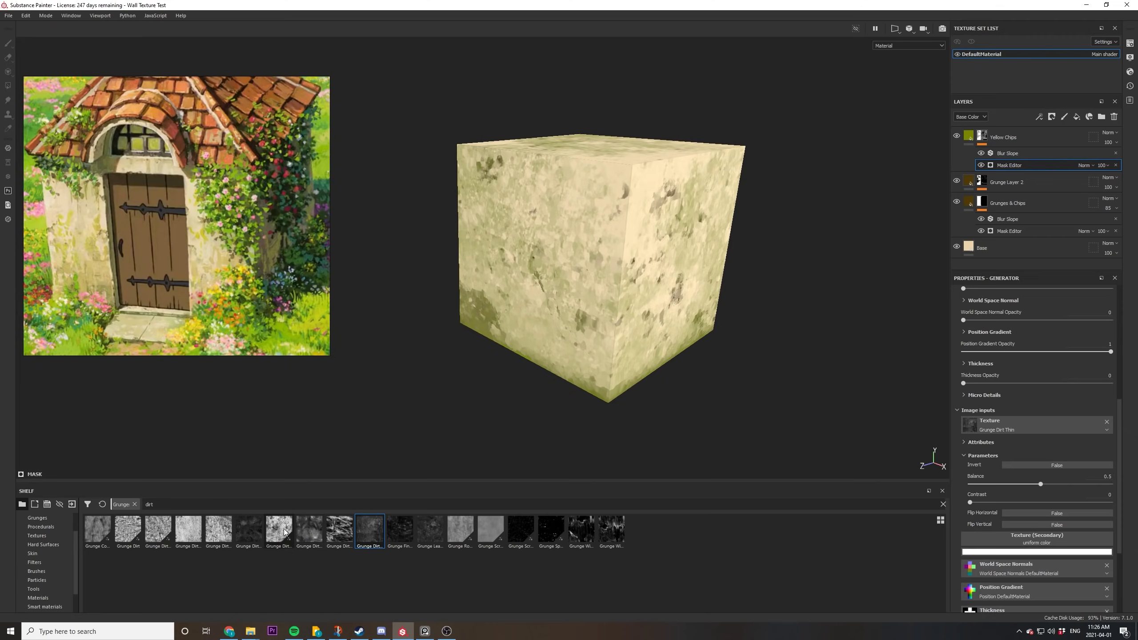
pyautogui.moveTo(251, 534)
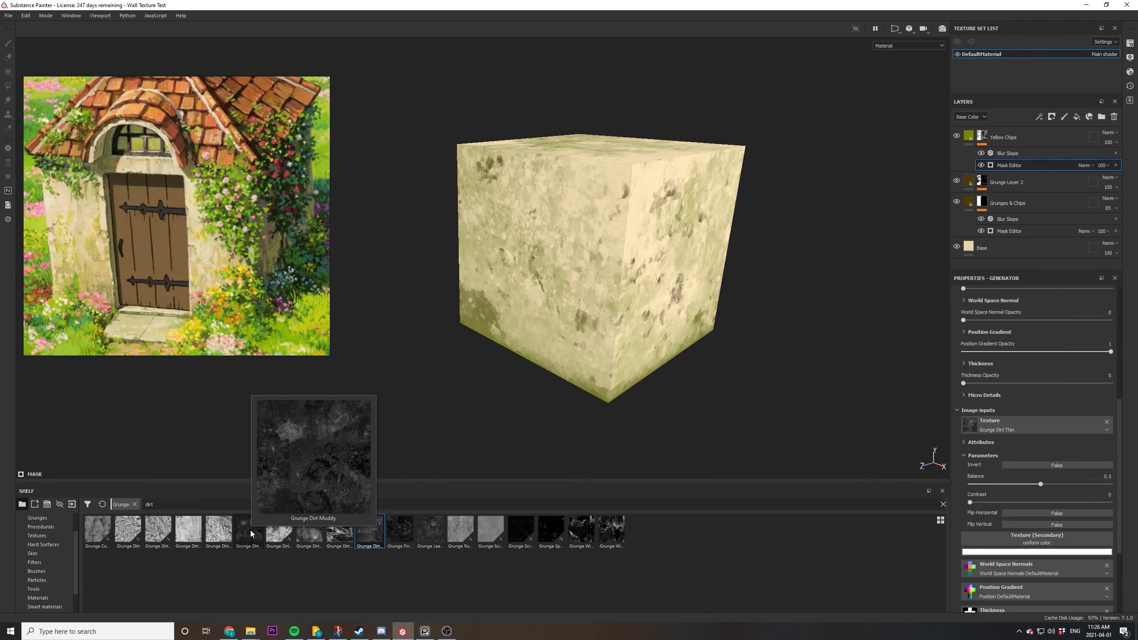
pyautogui.moveTo(182, 538)
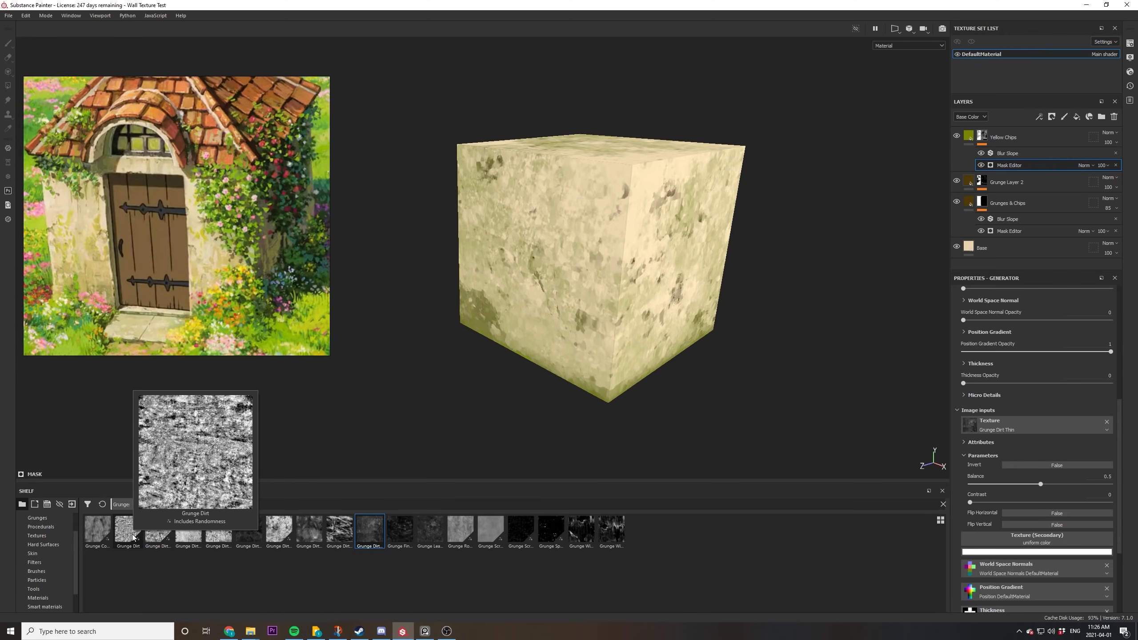
pyautogui.moveTo(130, 538); pyautogui.dragTo(1012, 427)
pyautogui.keyDown('alt'); pyautogui.moveTo(640, 328); pyautogui.dragTo(684, 319); pyautogui.keyUp('alt')
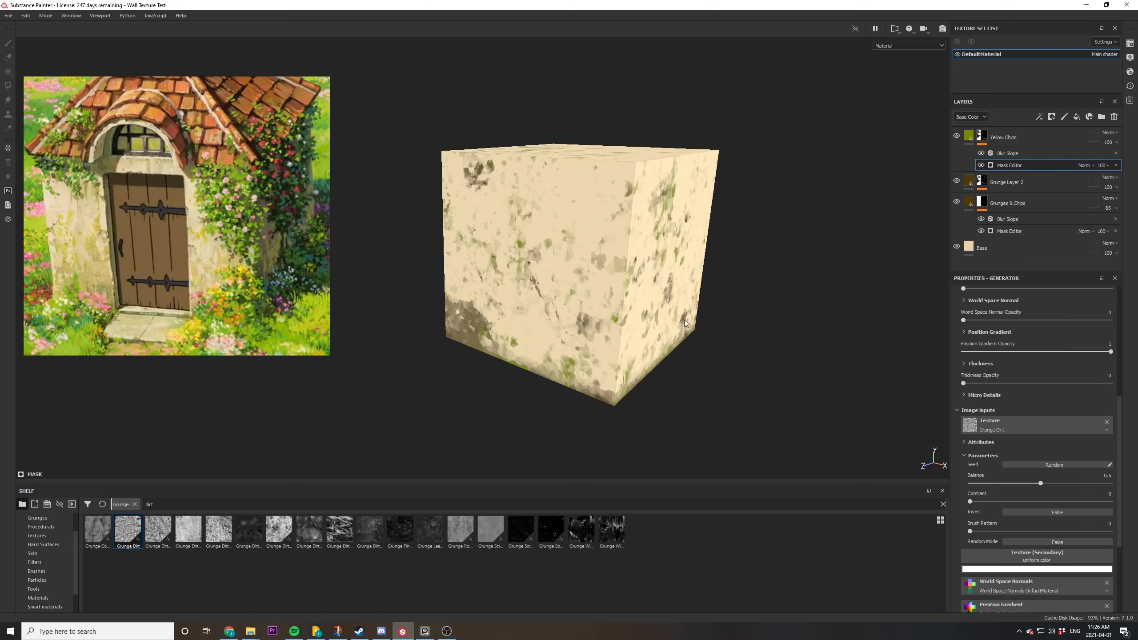
# Shift the Yellow Chips base color to a brighter mustard yellow.
pyautogui.click(971, 137)
pyautogui.click(1042, 446)
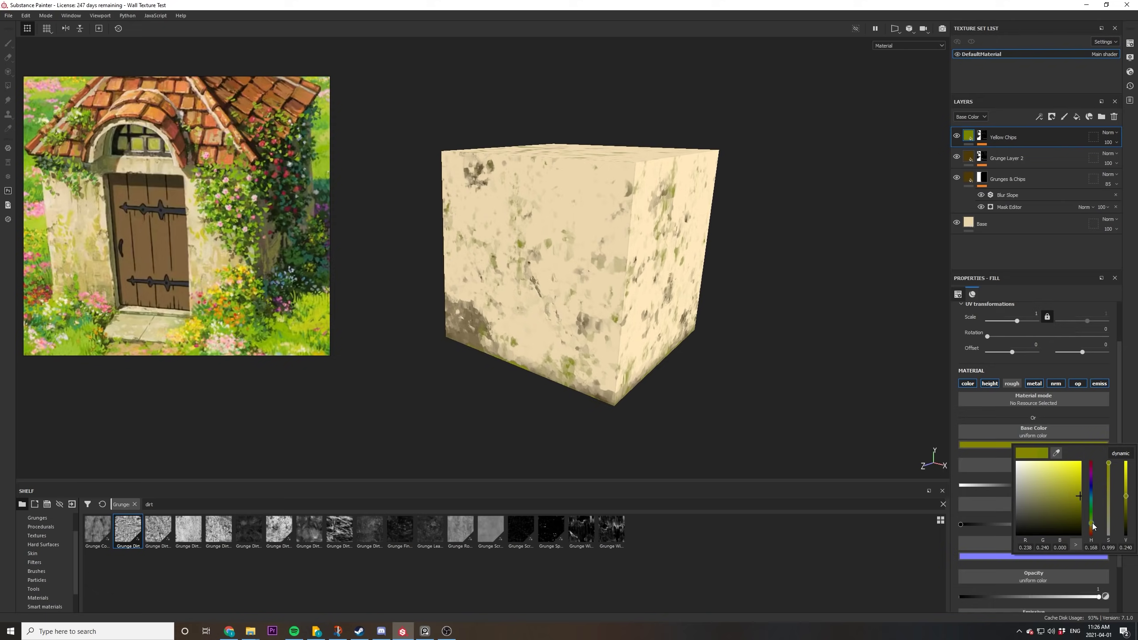
pyautogui.moveTo(1095, 525); pyautogui.dragTo(1127, 486)
# Examine the yellow chips on the cube up close and compare them with the stains on the reference house wall.
pyautogui.keyDown('alt'); pyautogui.moveTo(699, 225); pyautogui.dragTo(747, 233); pyautogui.keyUp('alt')
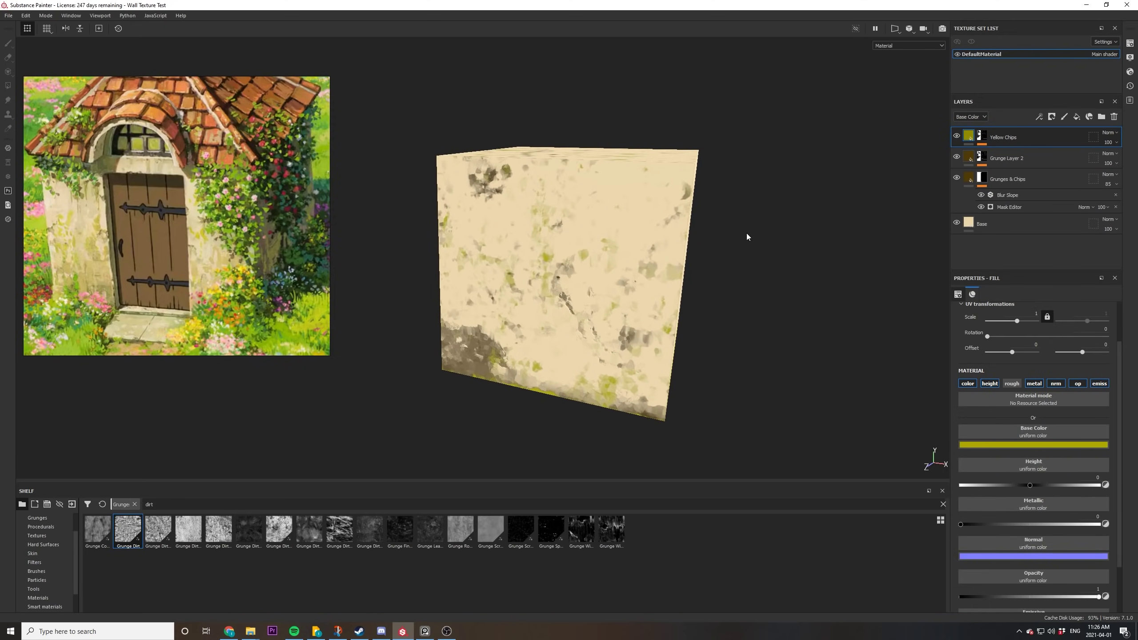
pyautogui.scroll(5, 566, 273)
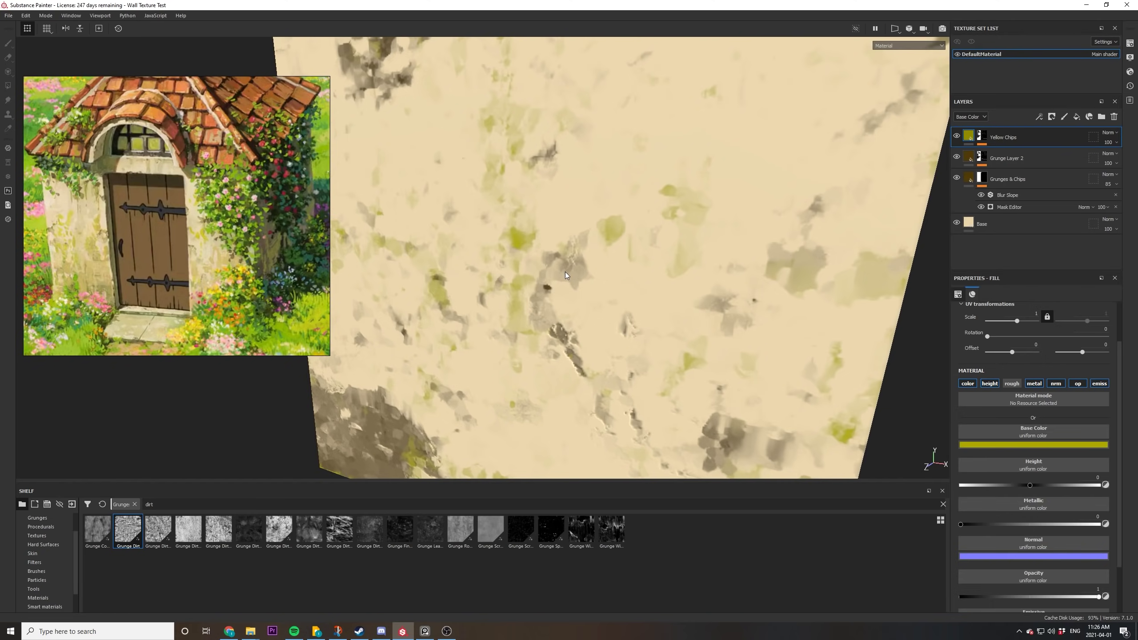
pyautogui.scroll(-5, 551, 290)
pyautogui.scroll(6, 550, 292)
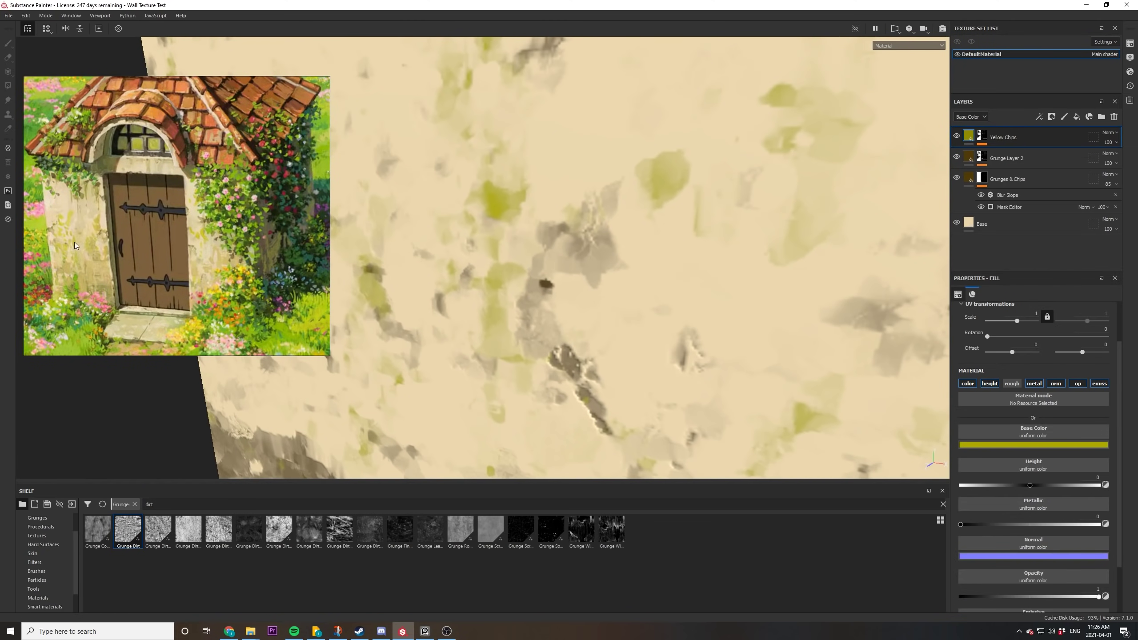
pyautogui.scroll(-6, 536, 310)
pyautogui.keyDown('alt'); pyautogui.moveTo(536, 310); pyautogui.dragTo(430, 315); pyautogui.keyUp('alt')
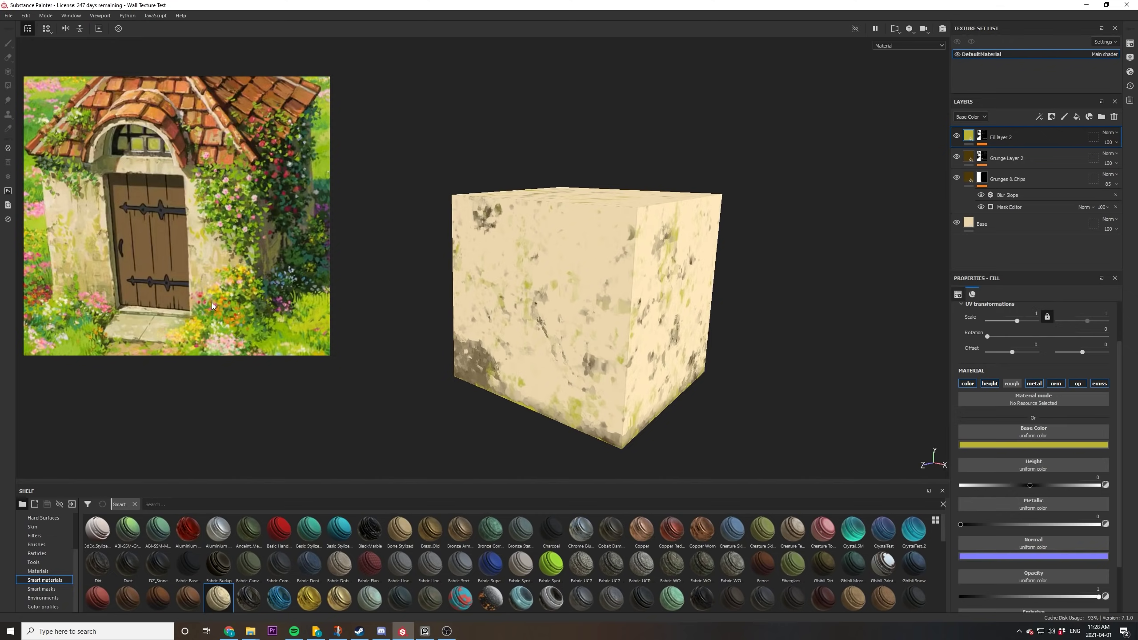
pyautogui.scroll(5, 77, 230)
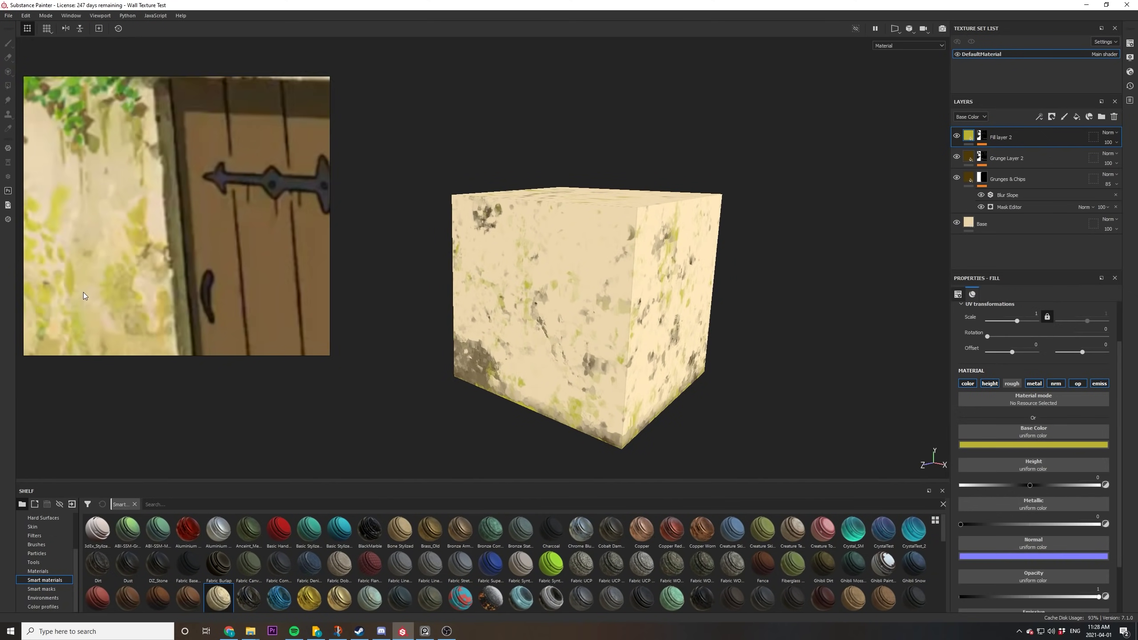
pyautogui.scroll(-4, 84, 294)
pyautogui.moveTo(100, 287); pyautogui.dragTo(138, 237, button='middle')
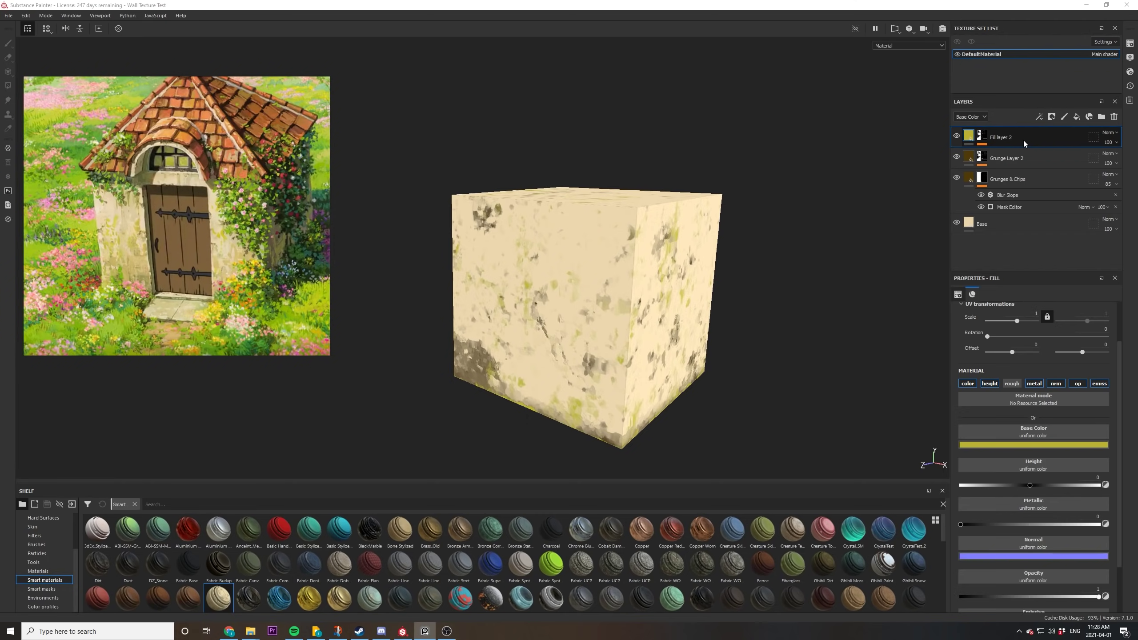
# Duplicate Grunge Layer 2 and move the copy above Fill layer 2 in the layer stack.
pyautogui.click(1029, 151)
pyautogui.rightClick(1028, 151)
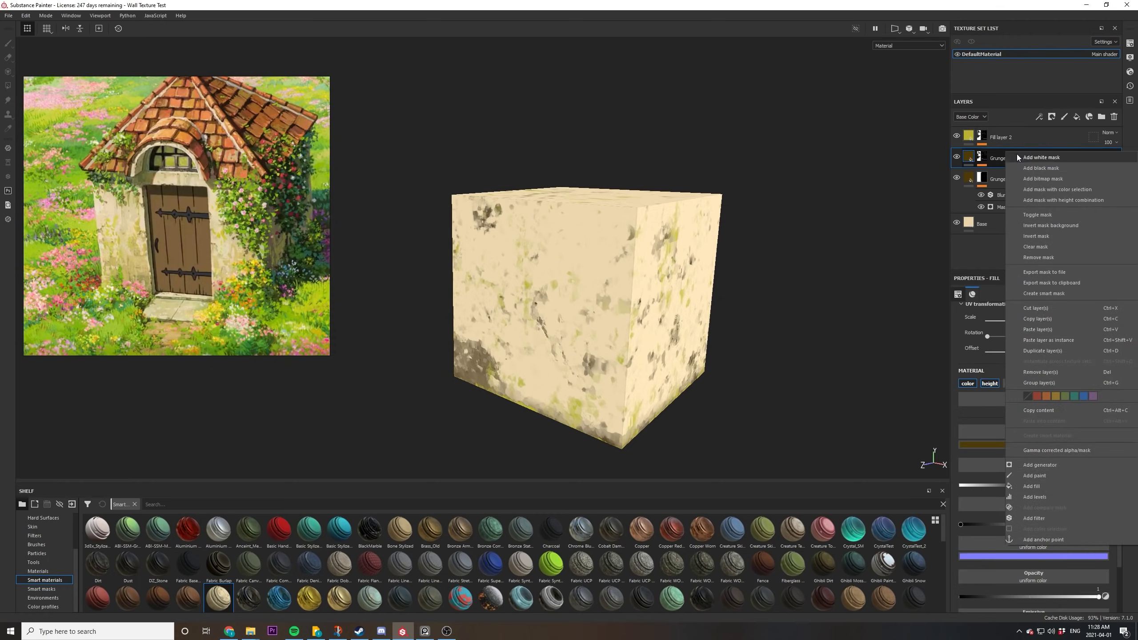
pyautogui.click(1043, 351)
pyautogui.moveTo(1046, 156); pyautogui.dragTo(1060, 134)
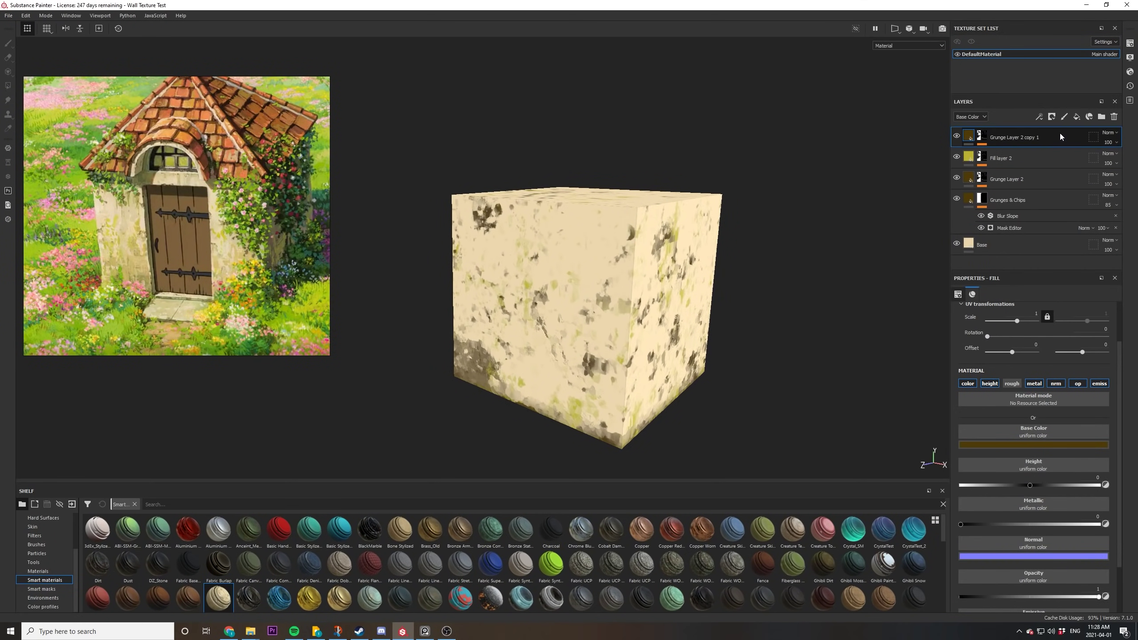
# Search the grunges for "concrete" and use Grunge Concrete Old as the texture in the Grunge Layer 2 copy's Mask Editor.
pyautogui.click(979, 138)
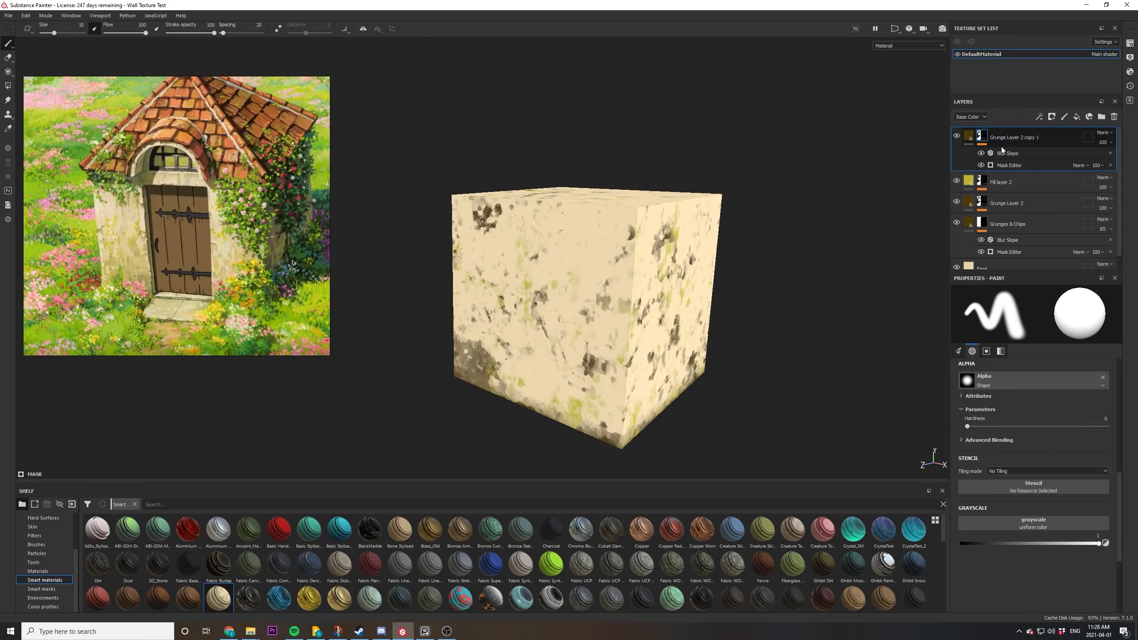
pyautogui.click(1012, 166)
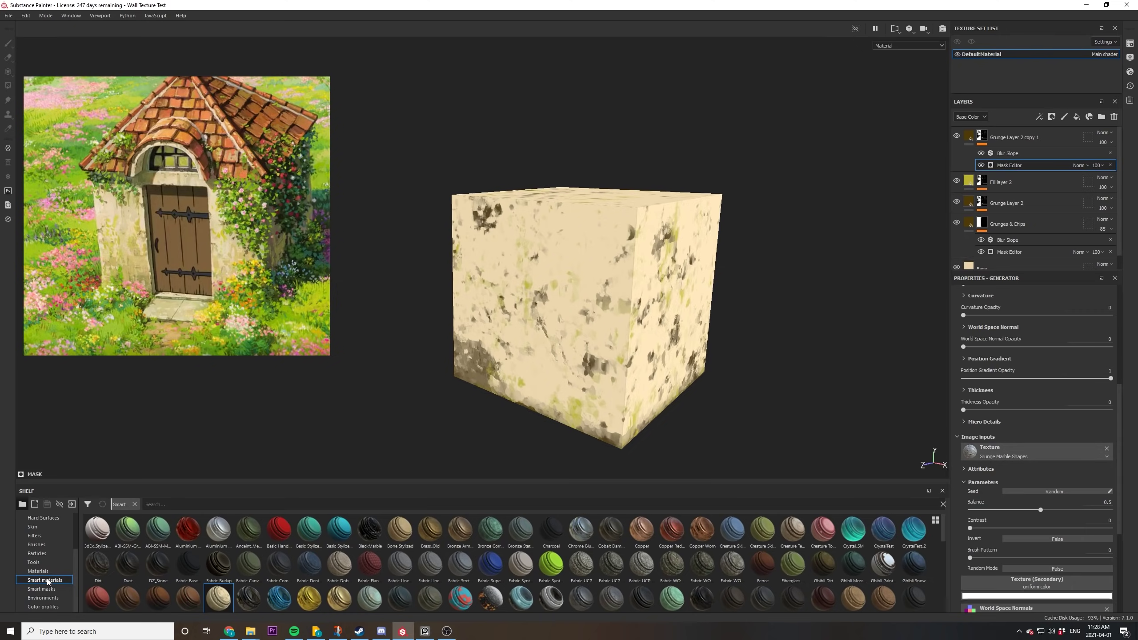
pyautogui.scroll(2, 45, 566)
pyautogui.click(38, 544)
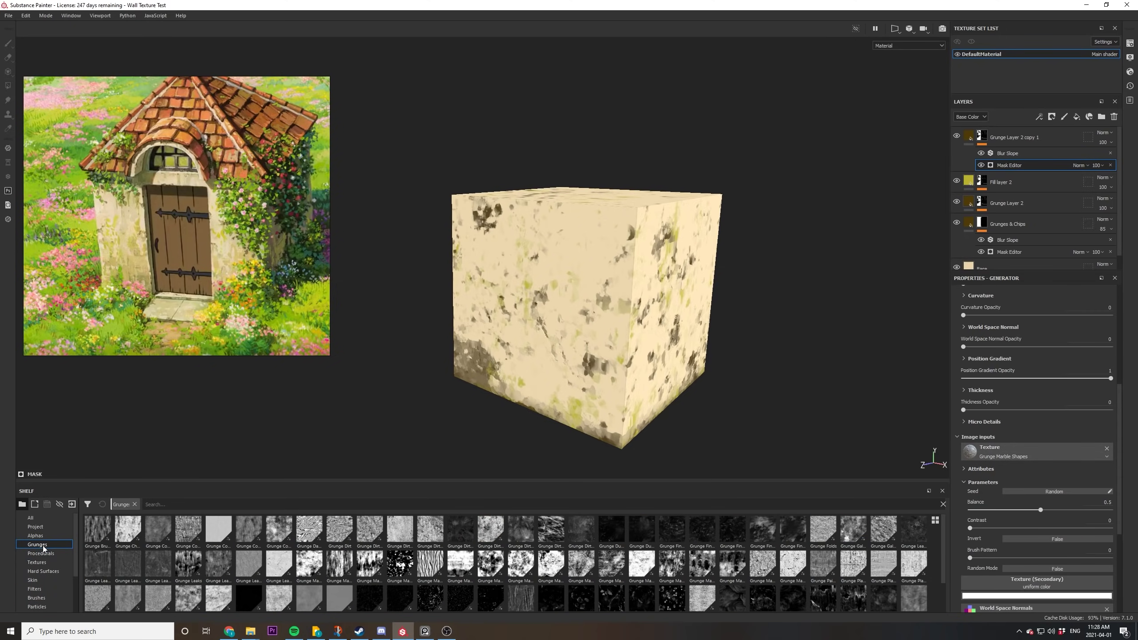
pyautogui.click(203, 505)
pyautogui.write('concrete')
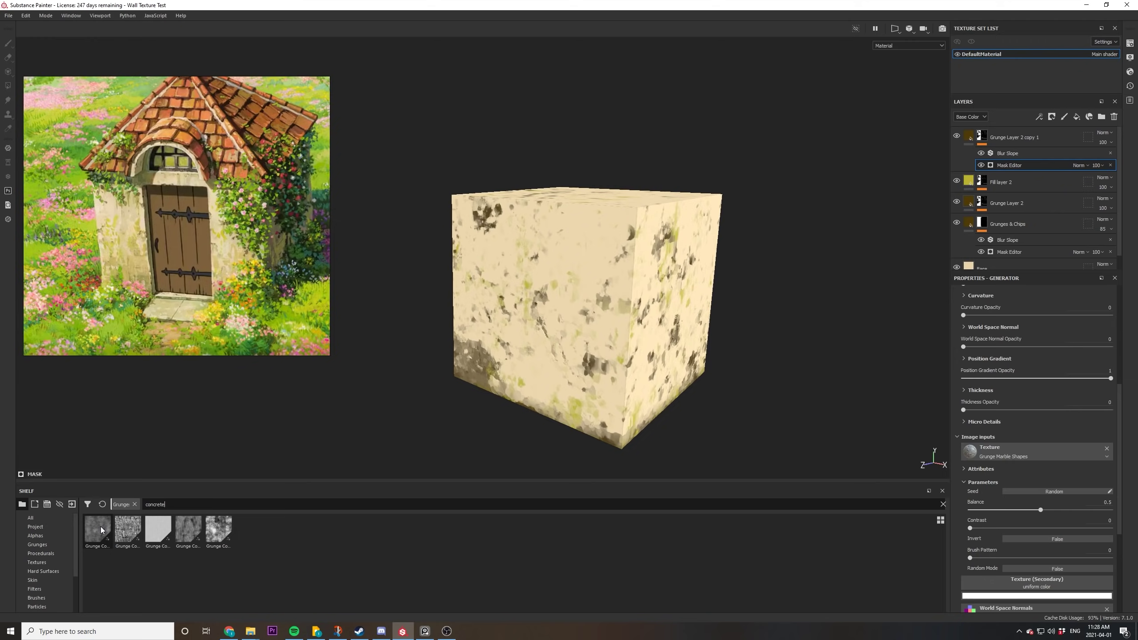
pyautogui.moveTo(98, 534)
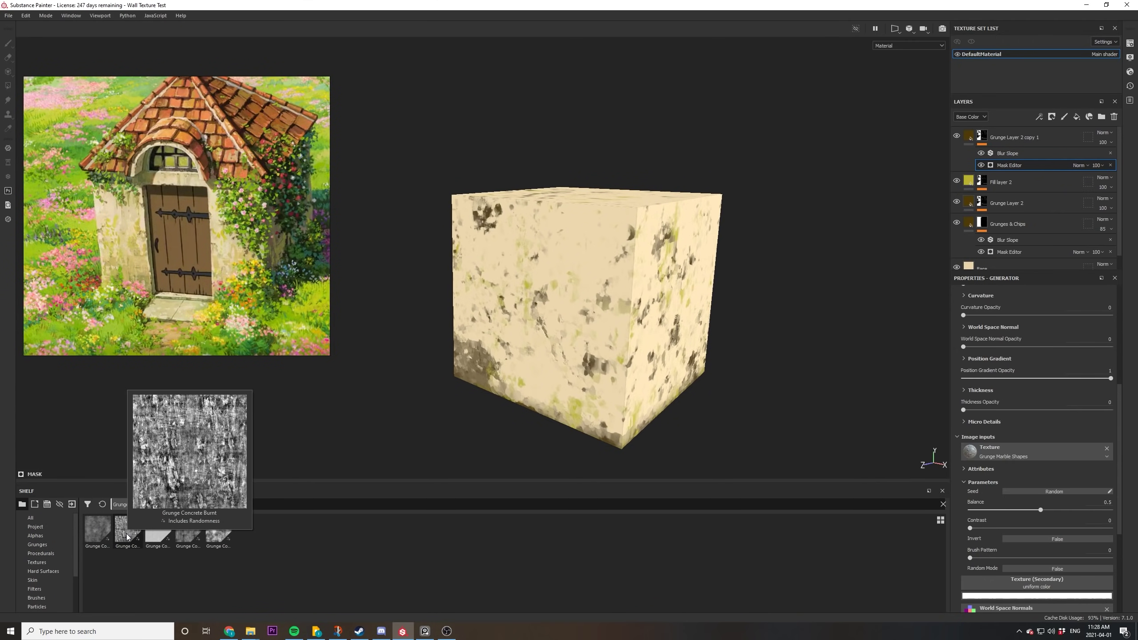
pyautogui.moveTo(219, 539)
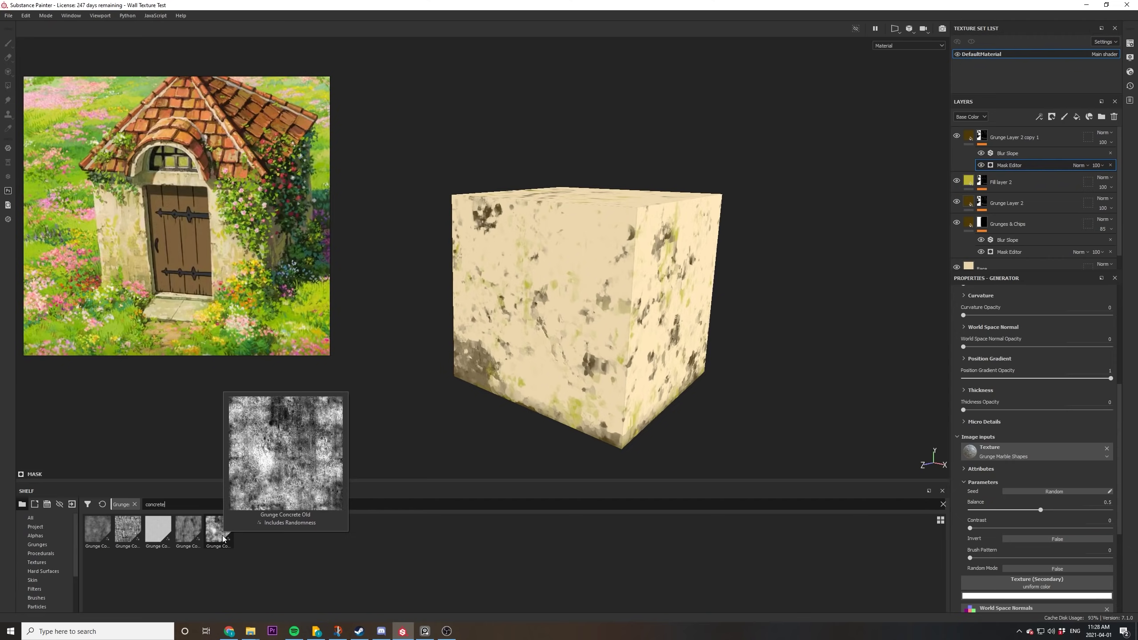
pyautogui.moveTo(224, 538); pyautogui.dragTo(1030, 445)
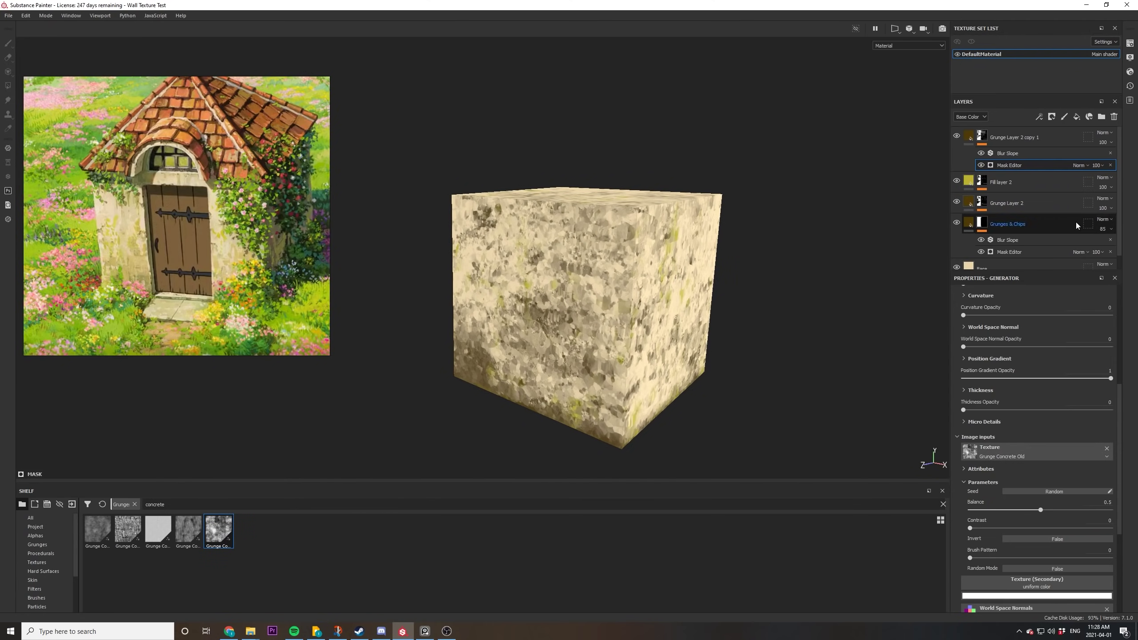
# Add a Blur Directional filter to the mask of Grunge Layer 2 copy 1 with an intensity of about 4.44.
pyautogui.click(1047, 135)
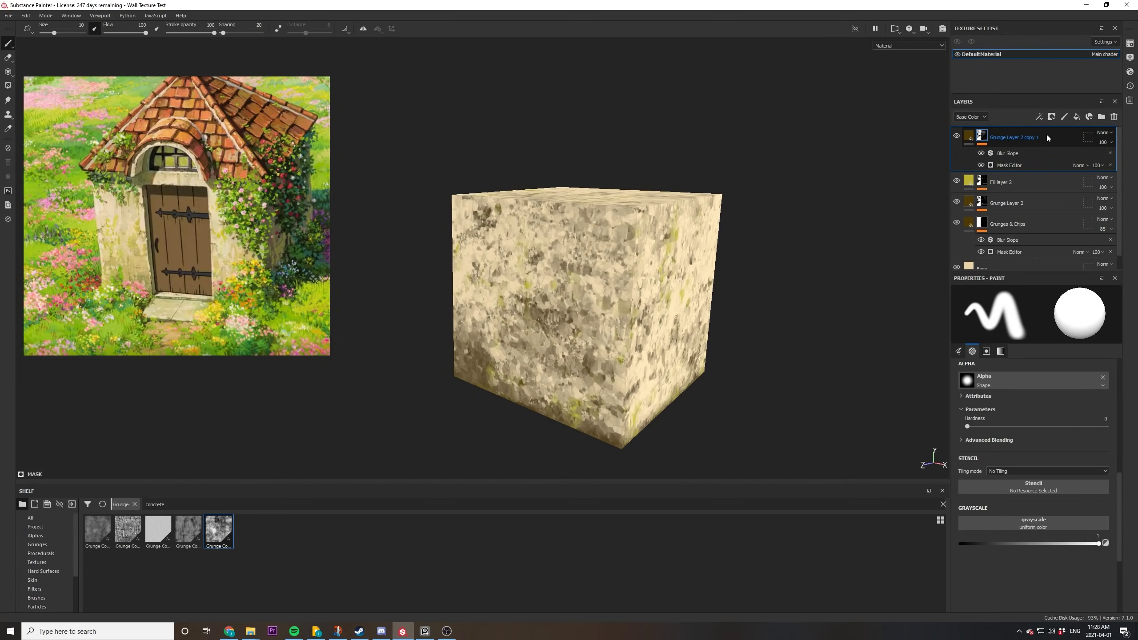
pyautogui.rightClick(1046, 135)
pyautogui.click(1035, 501)
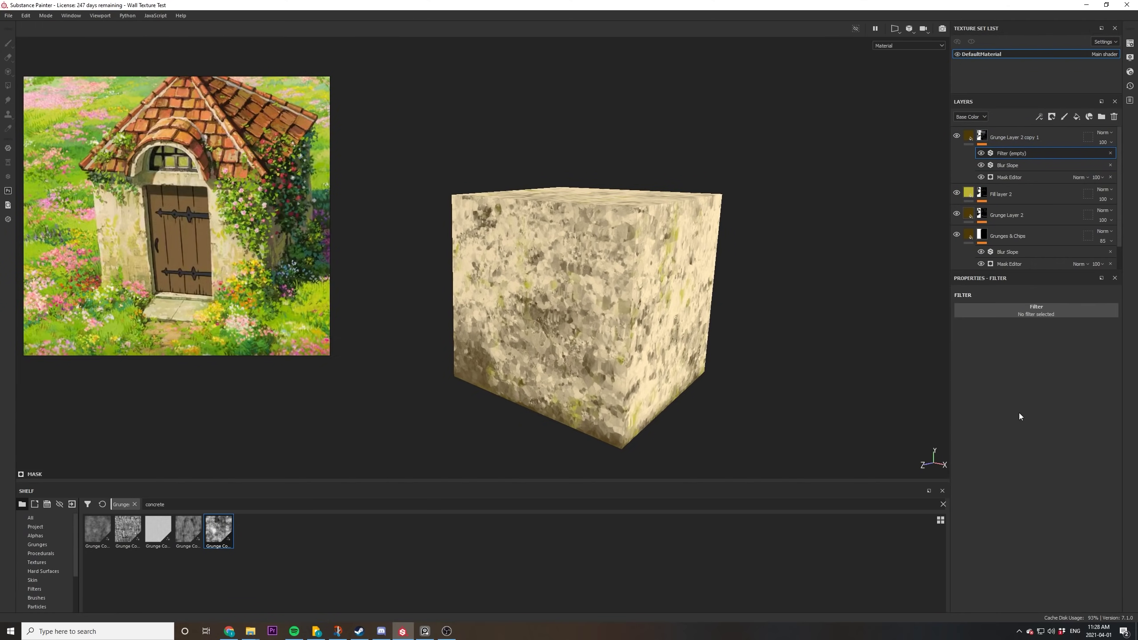
pyautogui.click(1011, 310)
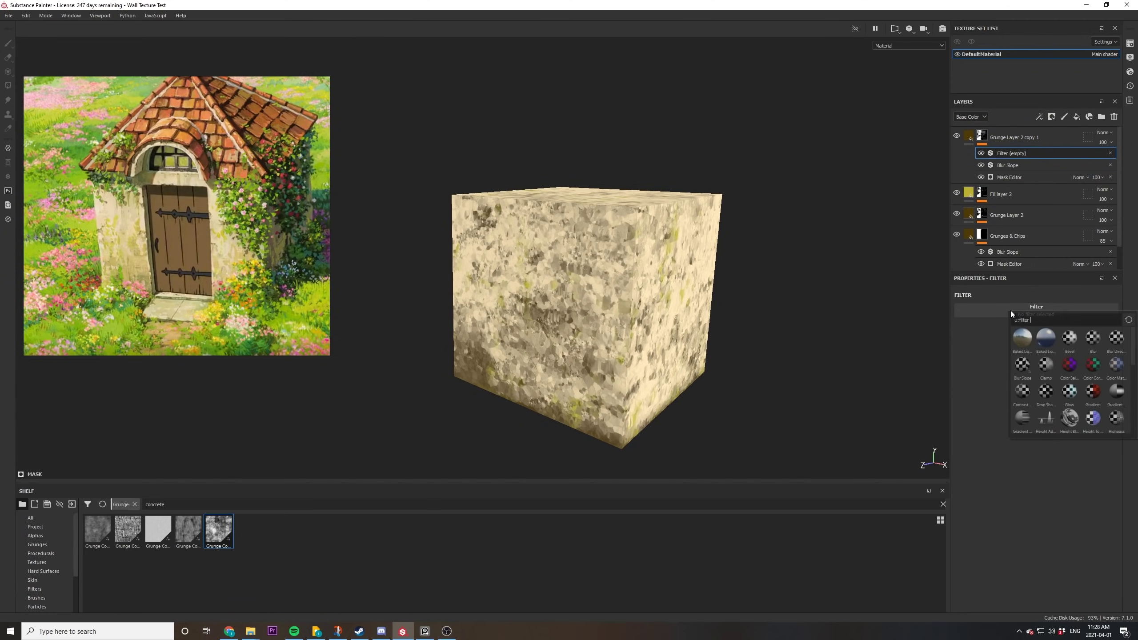
pyautogui.click(1116, 337)
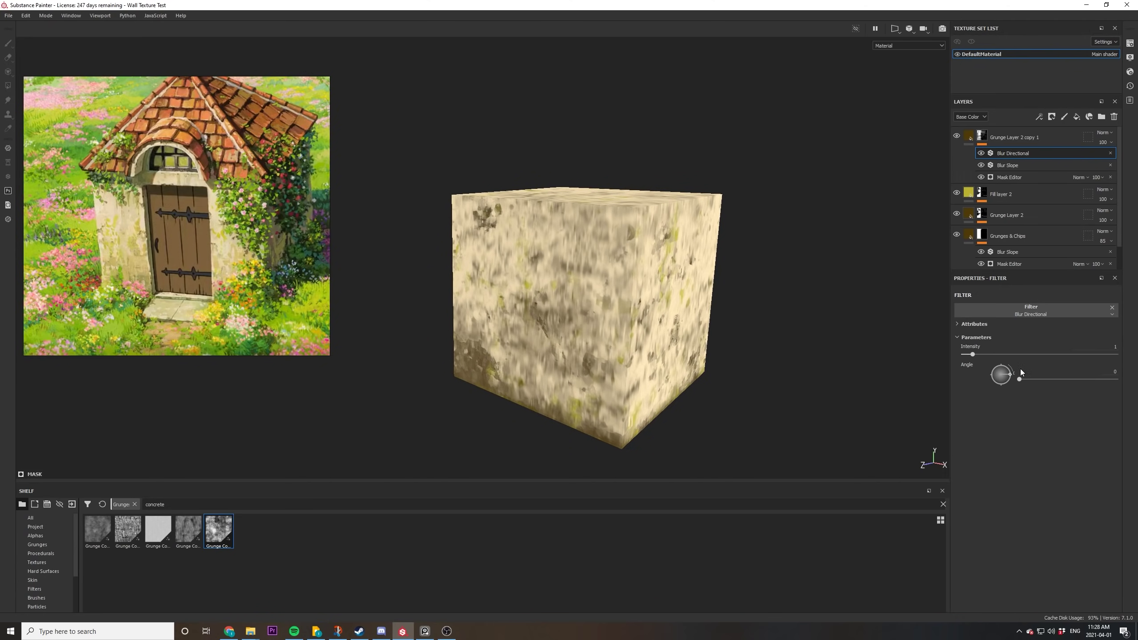
pyautogui.moveTo(979, 356); pyautogui.dragTo(1009, 356)
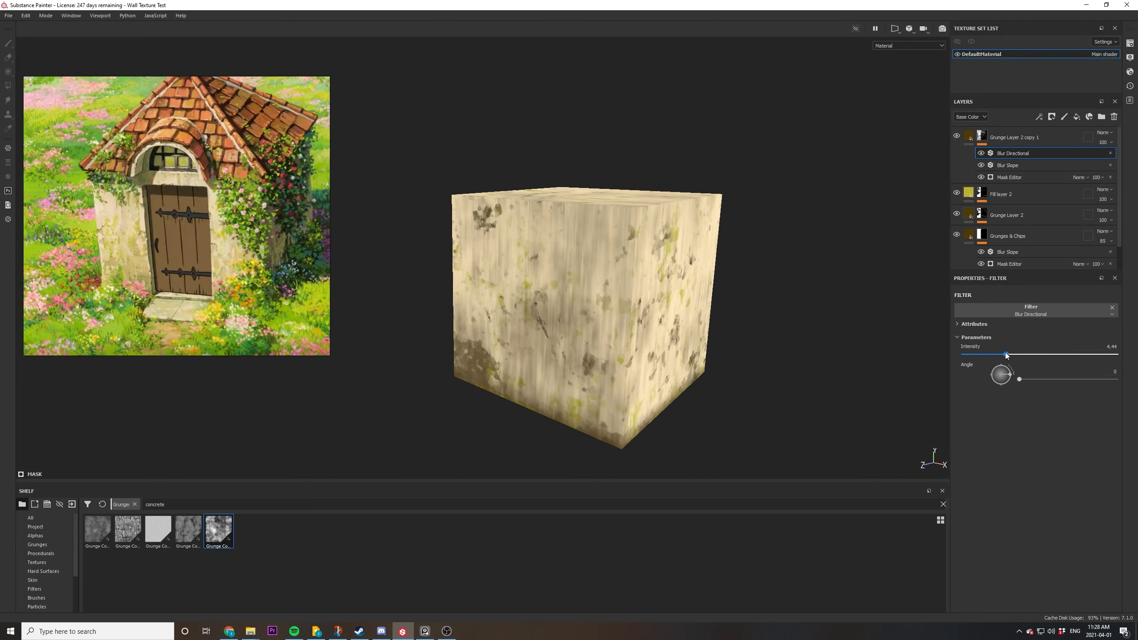
# Brighten the base color of Grunge Layer 2 copy 1 to an ochre brown with a value of about 0.317.
pyautogui.click(969, 137)
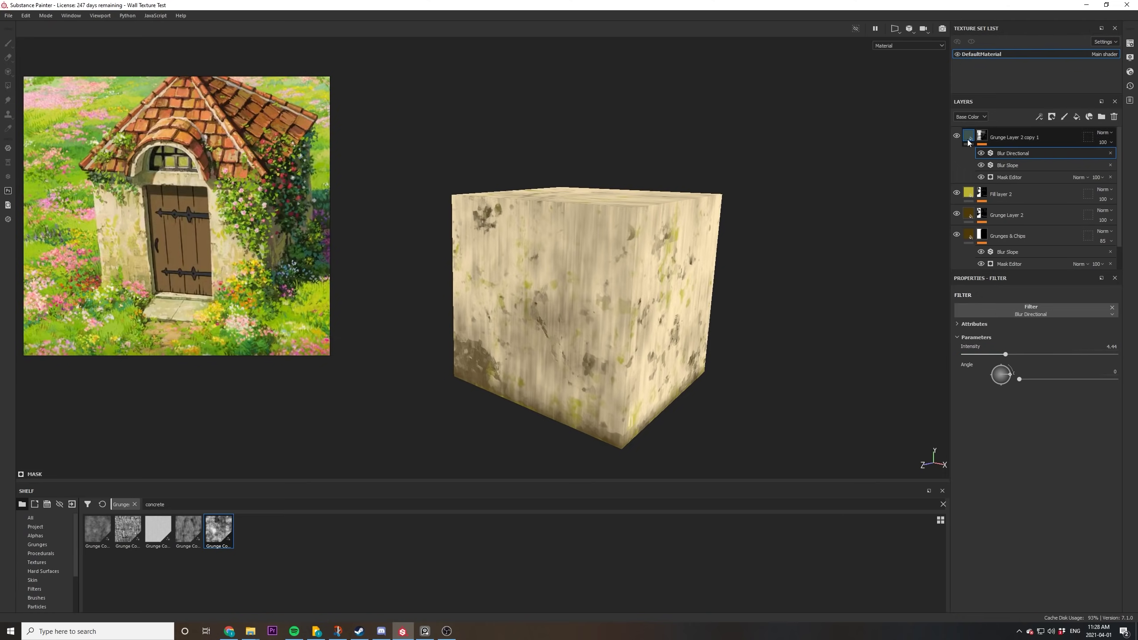
pyautogui.click(1003, 445)
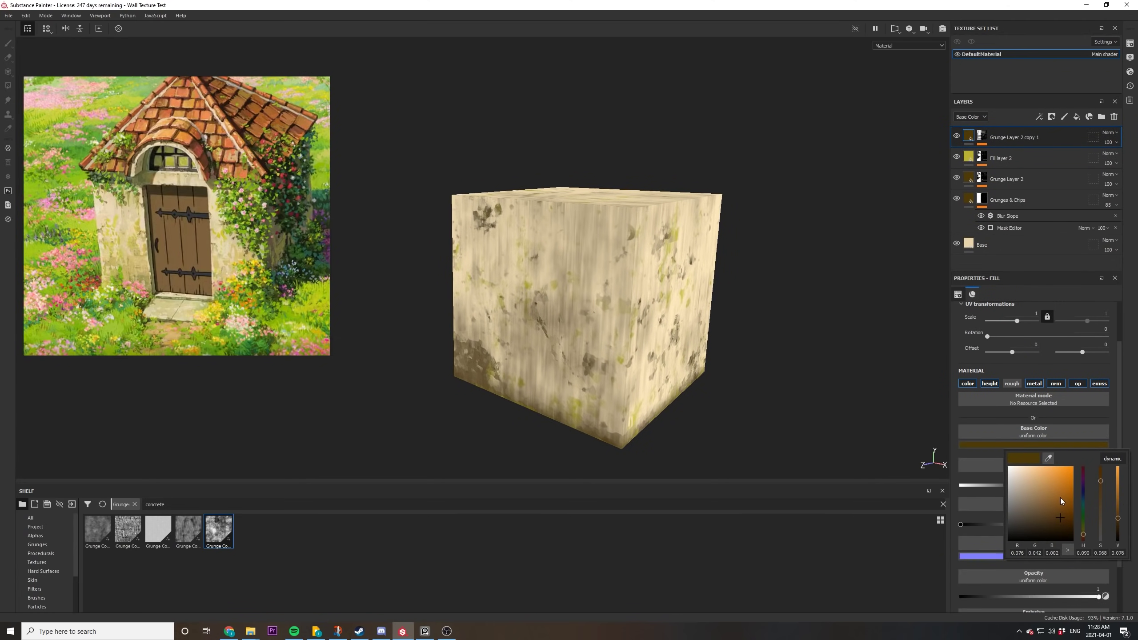
pyautogui.moveTo(1118, 519); pyautogui.dragTo(1118, 500)
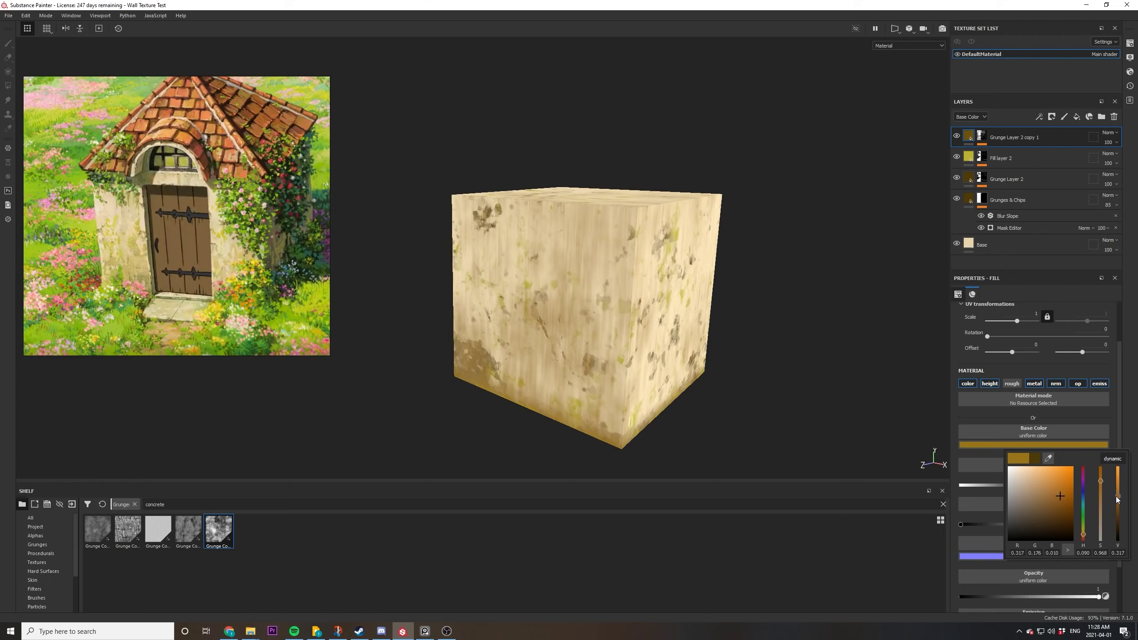
# Set the Mask Editor's Position Gradient Opacity to 0.42 and the opacity of Grunge Layer 2 copy 1 to 57.
pyautogui.click(973, 139)
pyautogui.click(981, 138)
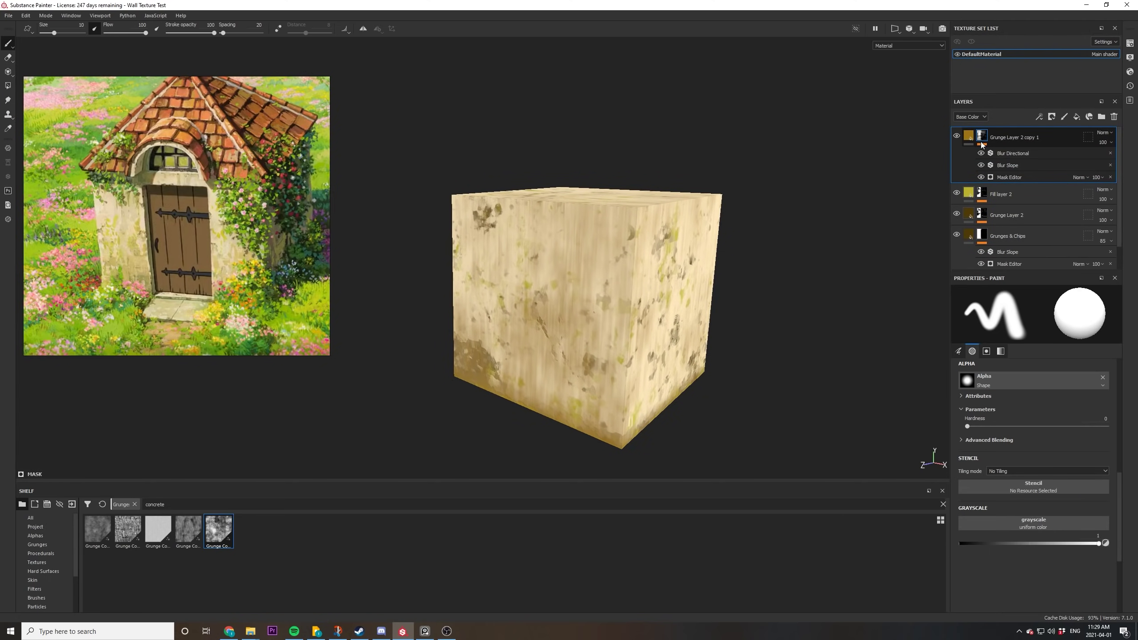
pyautogui.click(1016, 178)
pyautogui.scroll(1, 992, 422)
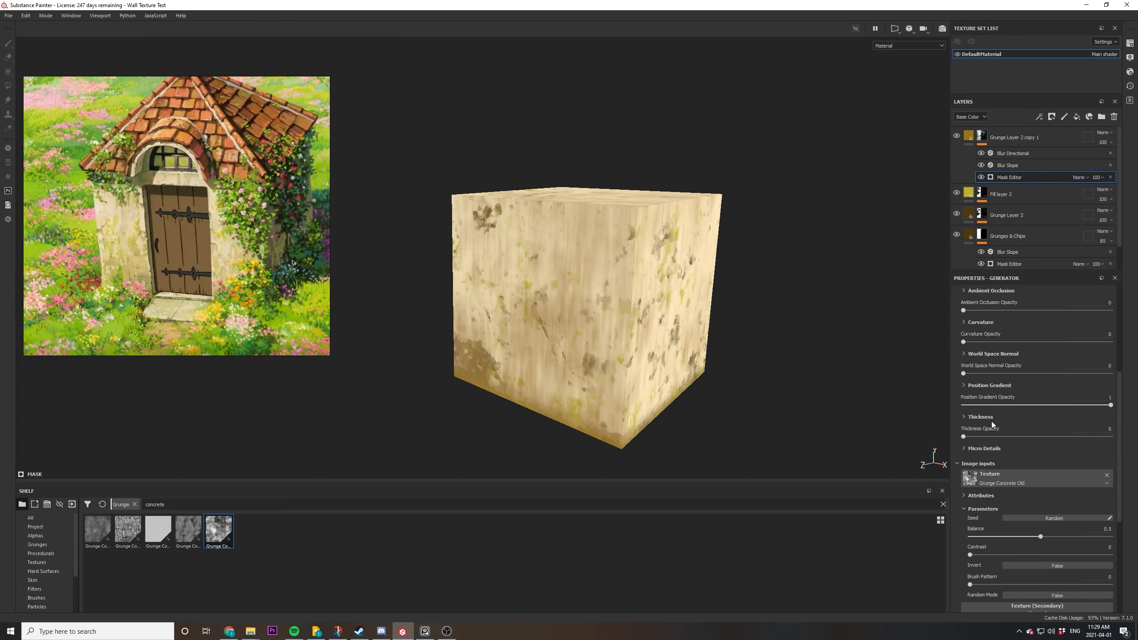
pyautogui.moveTo(1059, 405); pyautogui.dragTo(1026, 406)
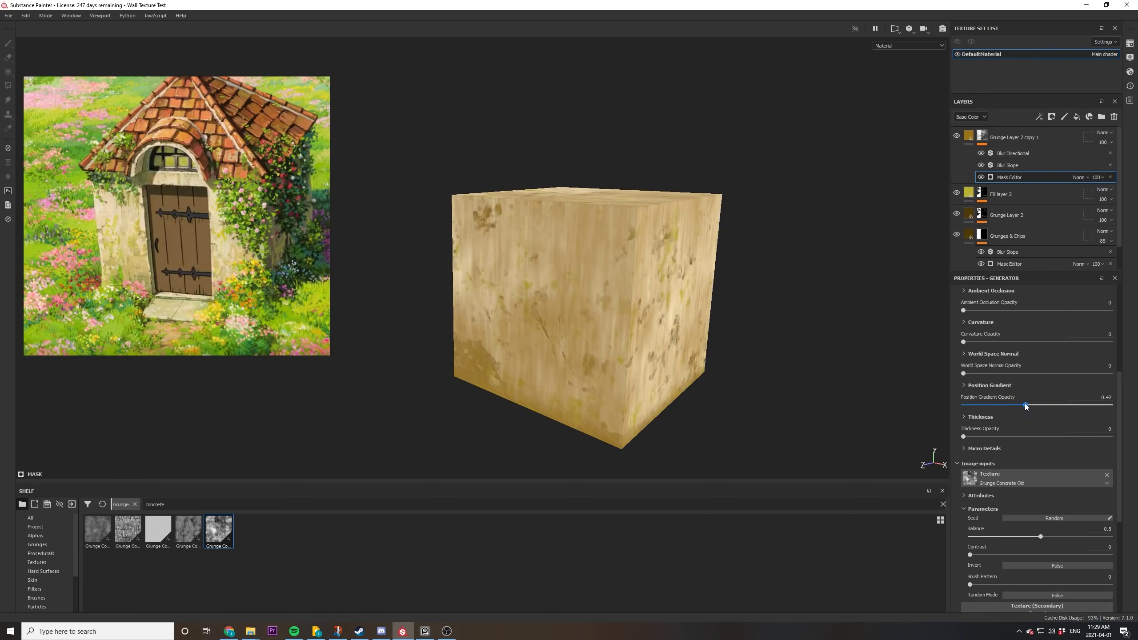
pyautogui.click(1105, 142)
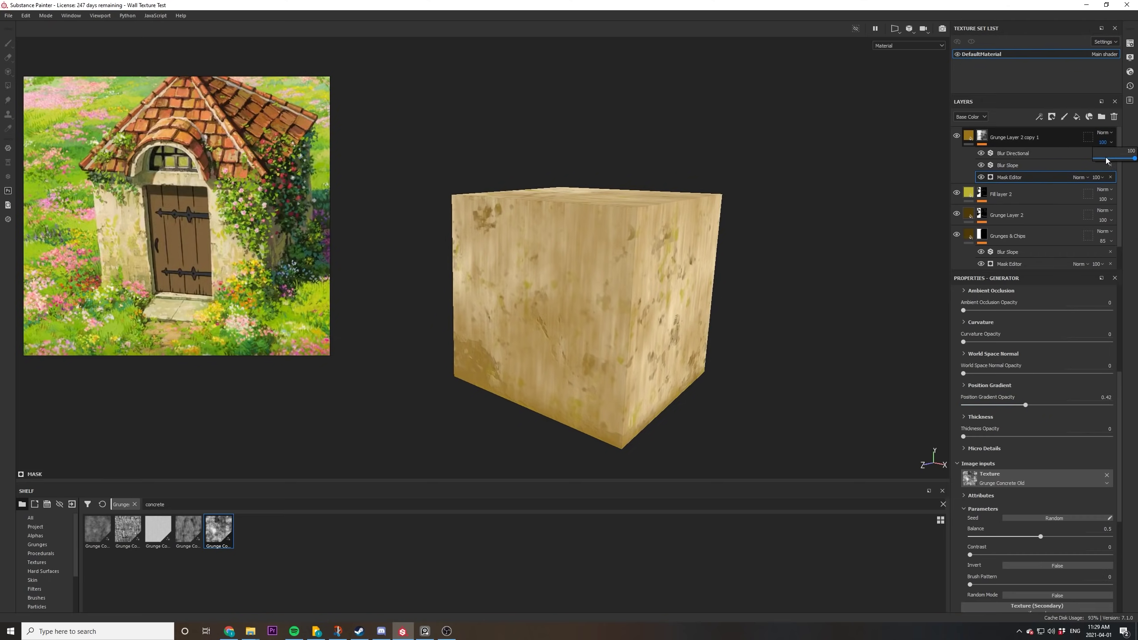
pyautogui.moveTo(1107, 161); pyautogui.dragTo(1117, 160)
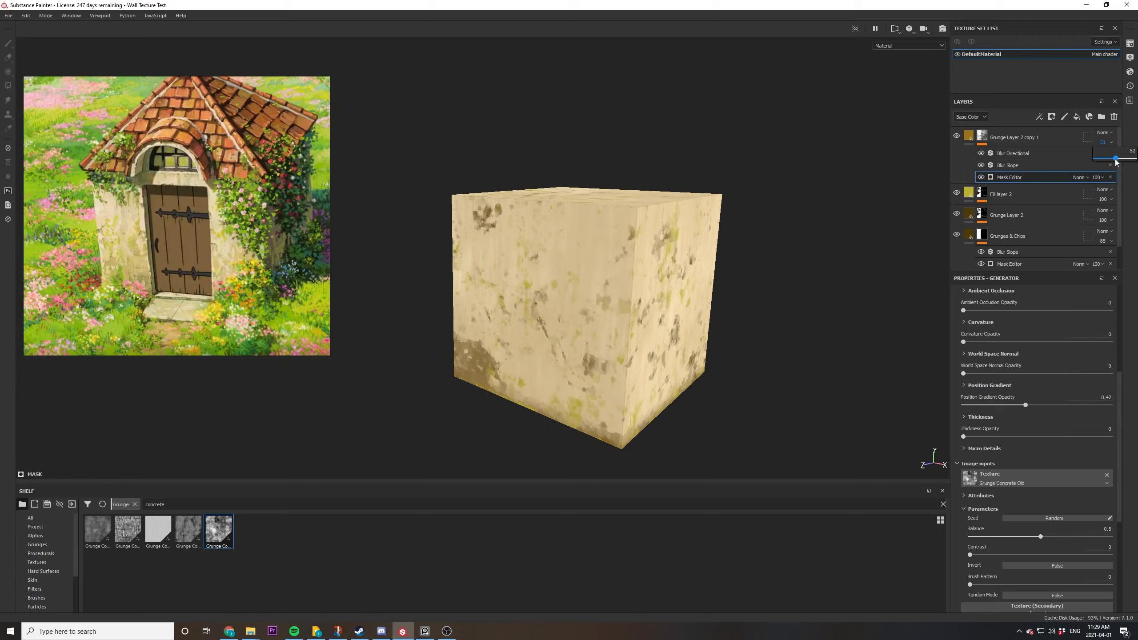
# Examine the streaks and stains on the cube's faces up close and from several angles.
pyautogui.keyDown('alt'); pyautogui.moveTo(594, 275); pyautogui.dragTo(632, 277); pyautogui.keyUp('alt')
pyautogui.scroll(3, 549, 263)
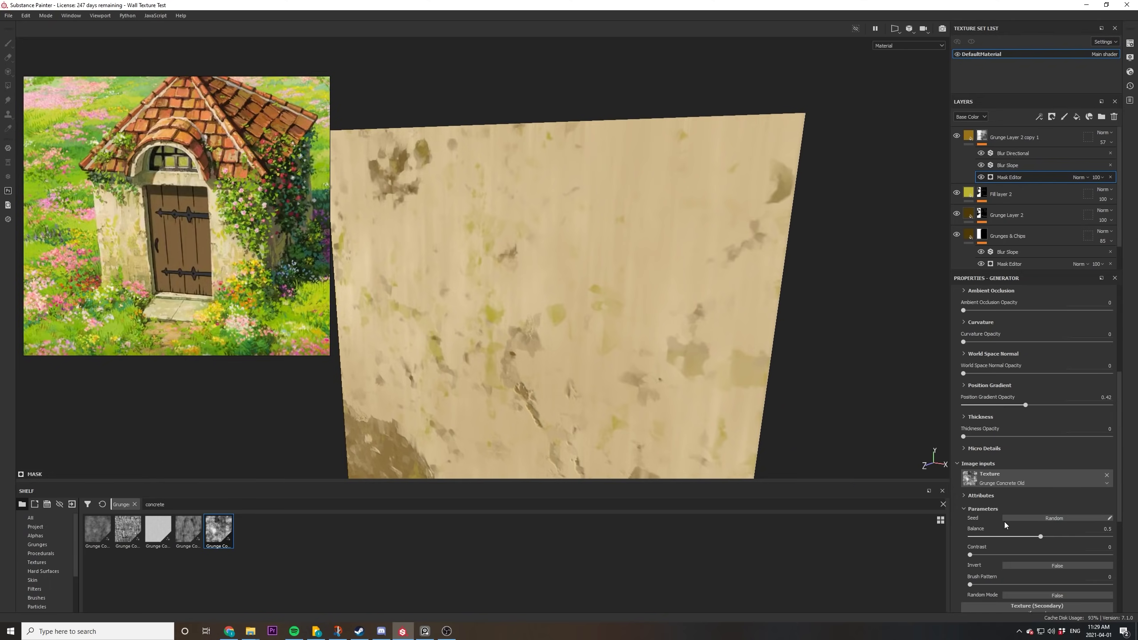
pyautogui.moveTo(978, 554); pyautogui.dragTo(948, 562)
pyautogui.scroll(2, 707, 322)
pyautogui.scroll(-3, 707, 322)
pyautogui.keyDown('alt'); pyautogui.moveTo(679, 371); pyautogui.dragTo(669, 315, button='middle'); pyautogui.keyUp('alt')
pyautogui.scroll(-2, 670, 314)
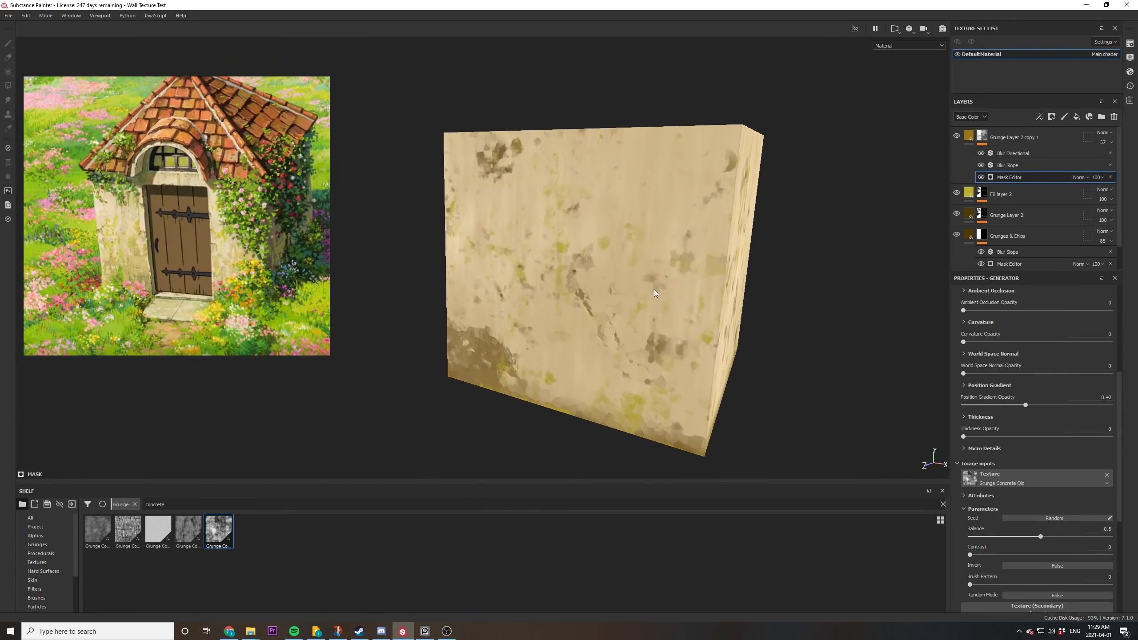
pyautogui.keyDown('alt'); pyautogui.moveTo(670, 314); pyautogui.dragTo(627, 313); pyautogui.keyUp('alt')
pyautogui.keyDown('alt'); pyautogui.moveTo(667, 284); pyautogui.dragTo(633, 304, button='middle'); pyautogui.keyUp('alt')
pyautogui.keyDown('alt'); pyautogui.moveTo(633, 304); pyautogui.dragTo(667, 291); pyautogui.keyUp('alt')
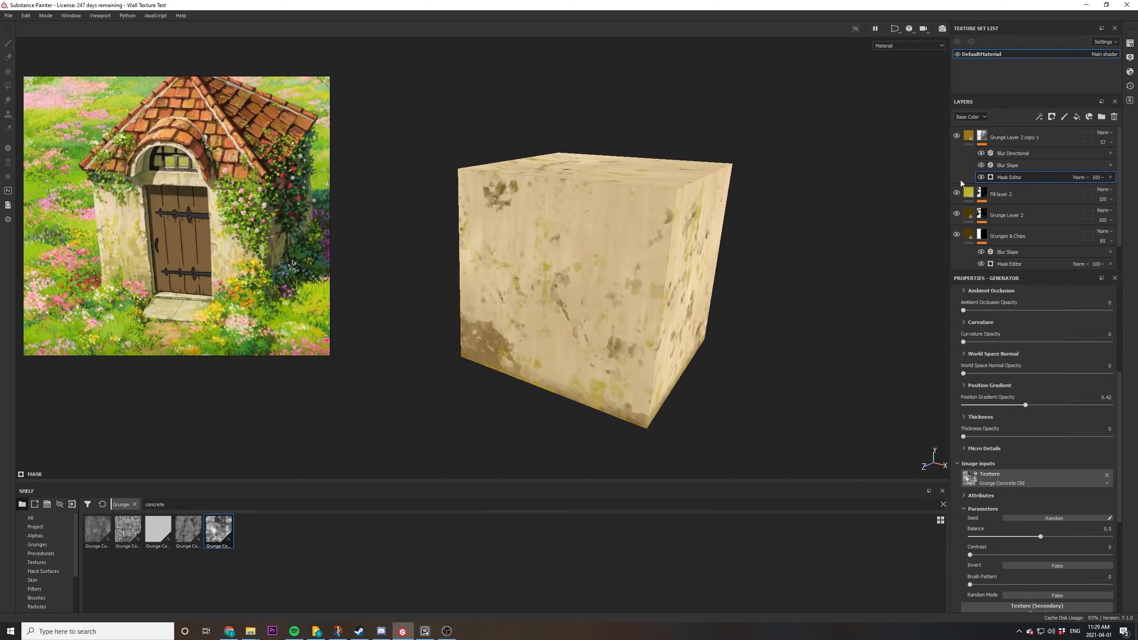
# Toggle the visibility of Grunge Layer 2 copy 1 to compare the wall with and without the streaks.
pyautogui.click(957, 139)
pyautogui.click(957, 139)
pyautogui.click(956, 139)
pyautogui.click(957, 139)
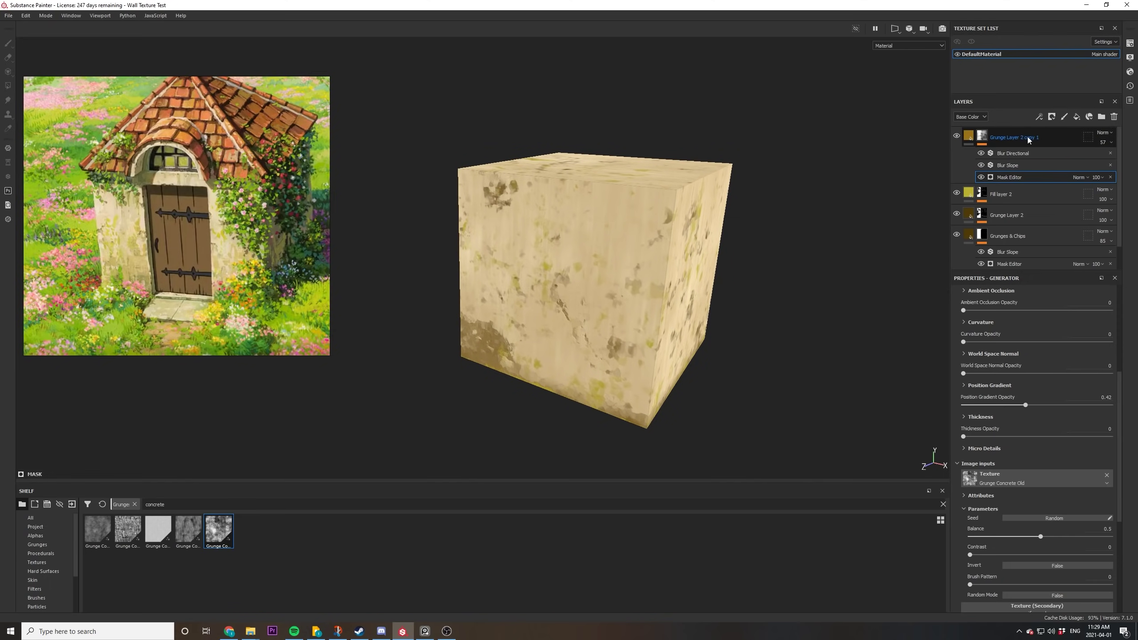
pyautogui.scroll(5, 649, 241)
pyautogui.keyDown('alt'); pyautogui.moveTo(595, 298); pyautogui.dragTo(620, 277); pyautogui.keyUp('alt')
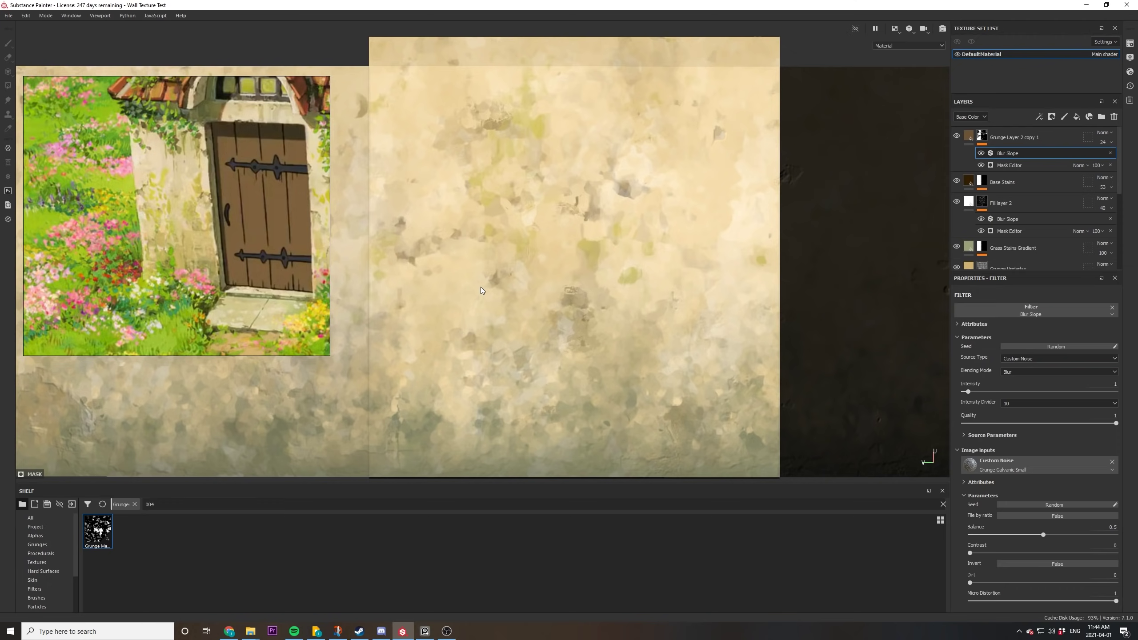
# Lower the opacity of the Yellow Chips layer to about 73.
pyautogui.scroll(-5, 1010, 220)
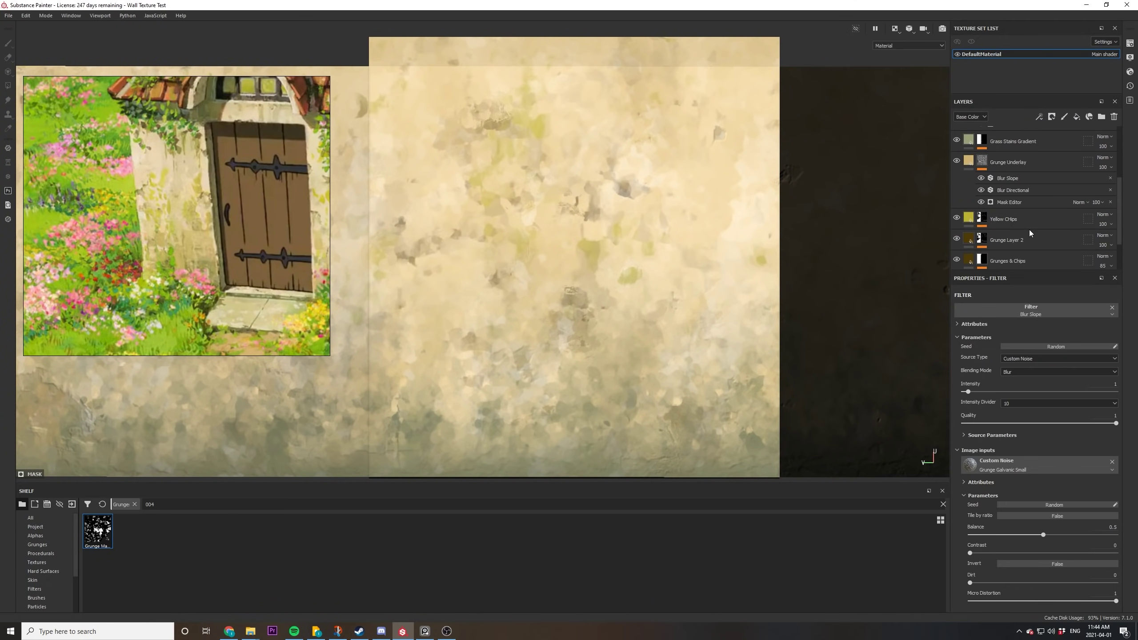
pyautogui.click(1101, 223)
pyautogui.moveTo(1129, 243); pyautogui.dragTo(1125, 247)
# Switch the viewport from the flat 2D texture layout to the 3D-only display of the cube.
pyautogui.scroll(-5, 592, 283)
pyautogui.keyDown('alt'); pyautogui.moveTo(606, 288); pyautogui.dragTo(587, 292); pyautogui.keyUp('alt')
pyautogui.click(888, 46)
pyautogui.click(894, 38)
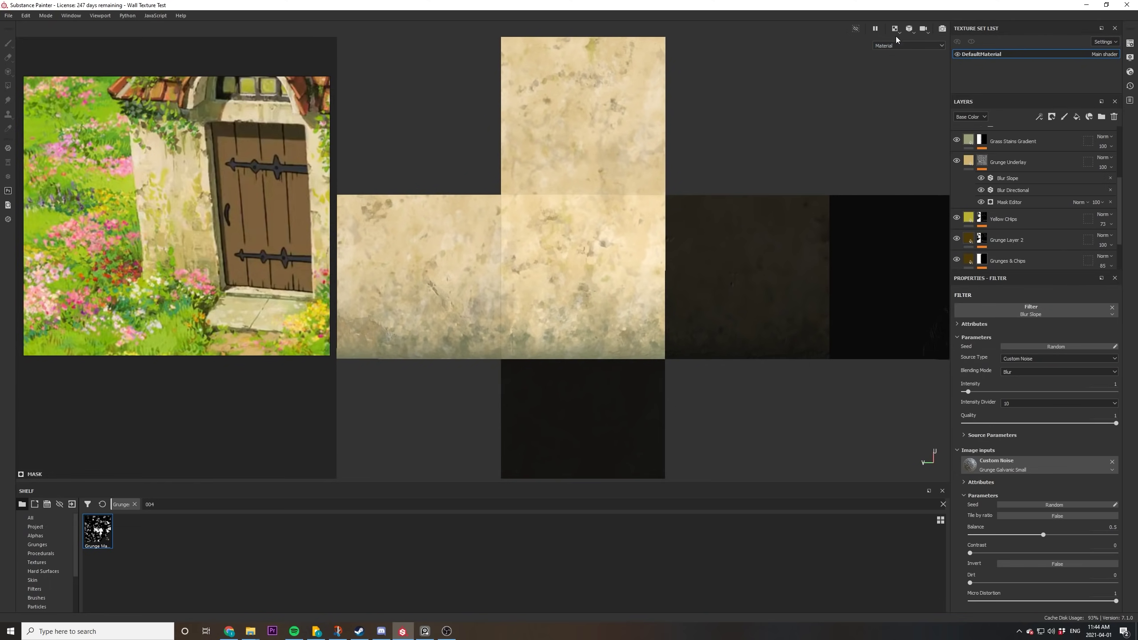
pyautogui.click(893, 30)
pyautogui.click(910, 42)
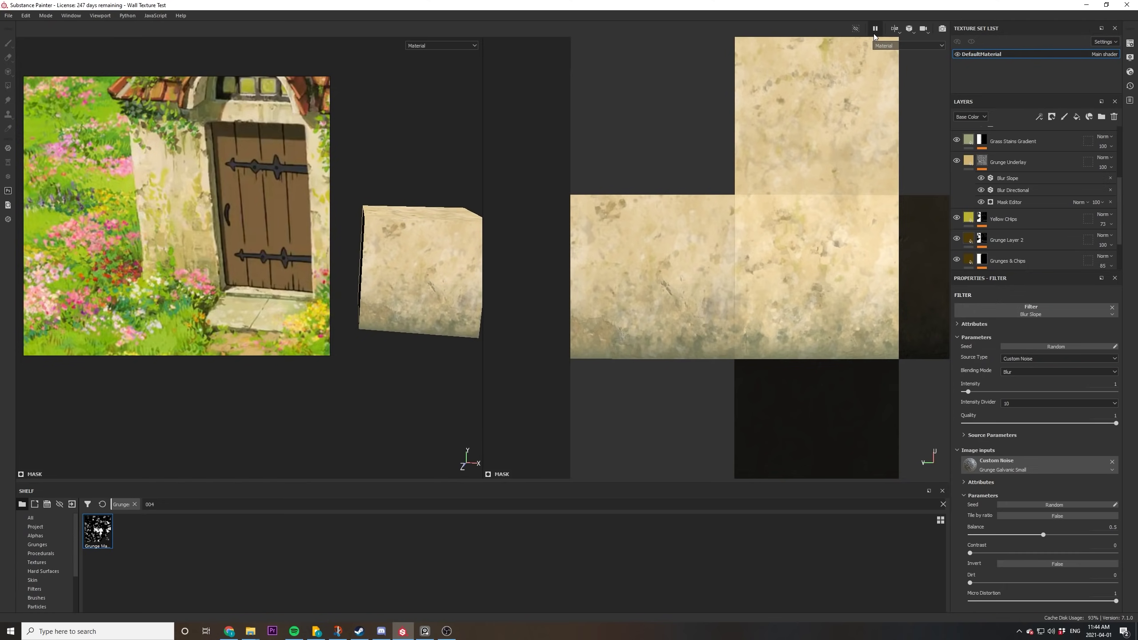
pyautogui.click(898, 29)
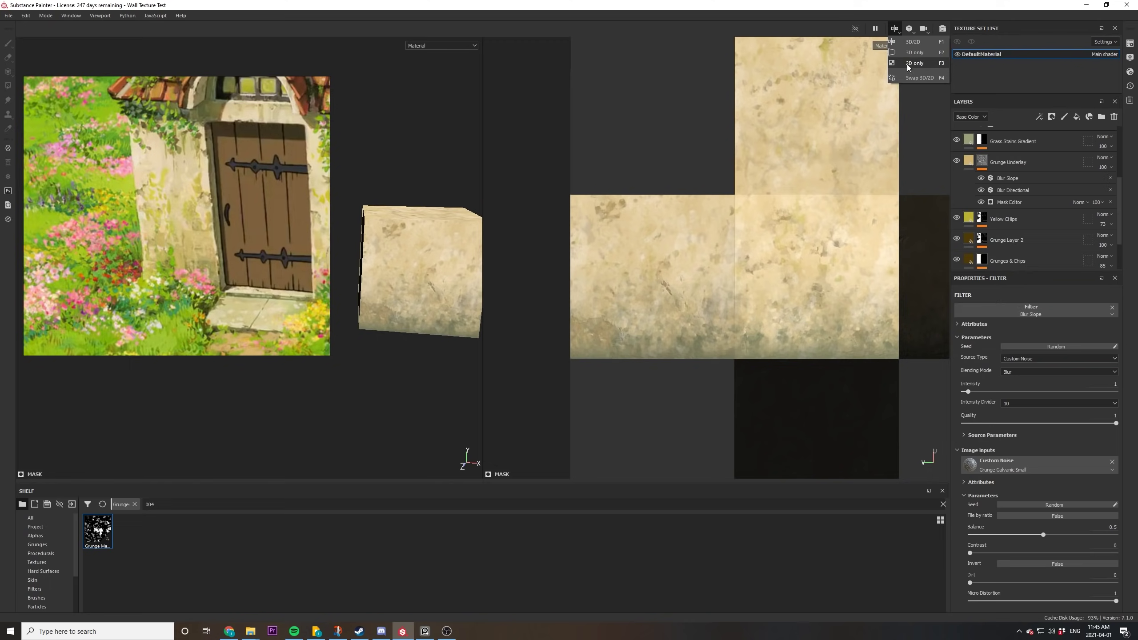
pyautogui.click(910, 54)
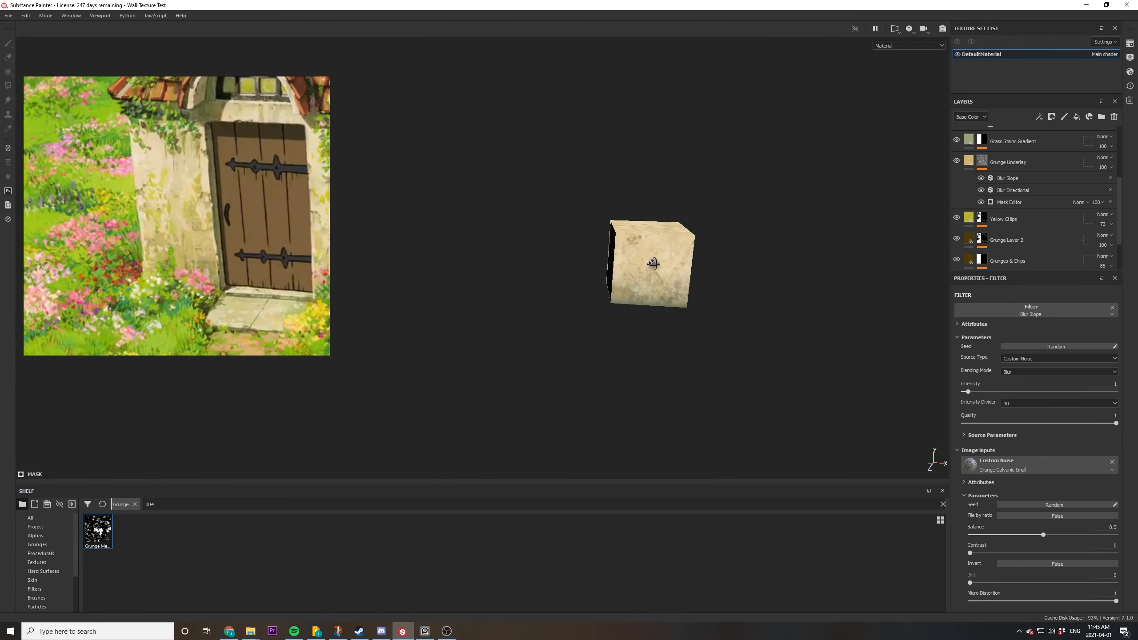
pyautogui.keyDown('alt'); pyautogui.moveTo(655, 268); pyautogui.dragTo(423, 249); pyautogui.keyUp('alt')
pyautogui.keyDown('alt'); pyautogui.moveTo(599, 249); pyautogui.dragTo(365, 226, button='middle'); pyautogui.keyUp('alt')
pyautogui.scroll(4, 435, 229)
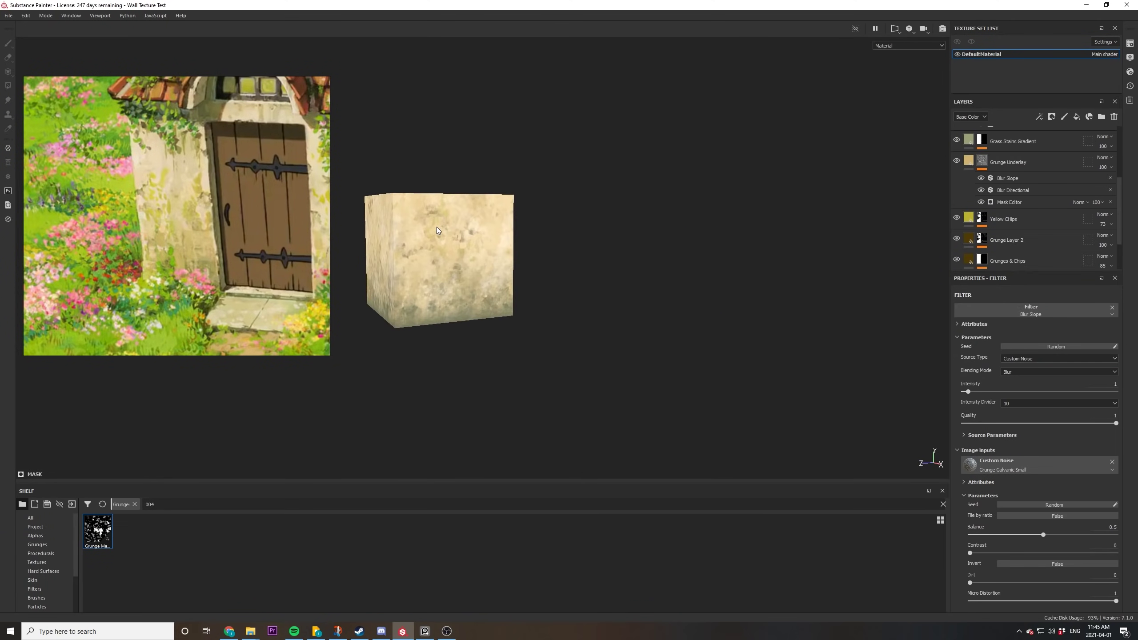
pyautogui.keyDown('alt'); pyautogui.moveTo(434, 231); pyautogui.dragTo(639, 248); pyautogui.keyUp('alt')
# Create a folder at the top of the layer stack and move all wall layers down to Base into it.
pyautogui.scroll(-1, 601, 249)
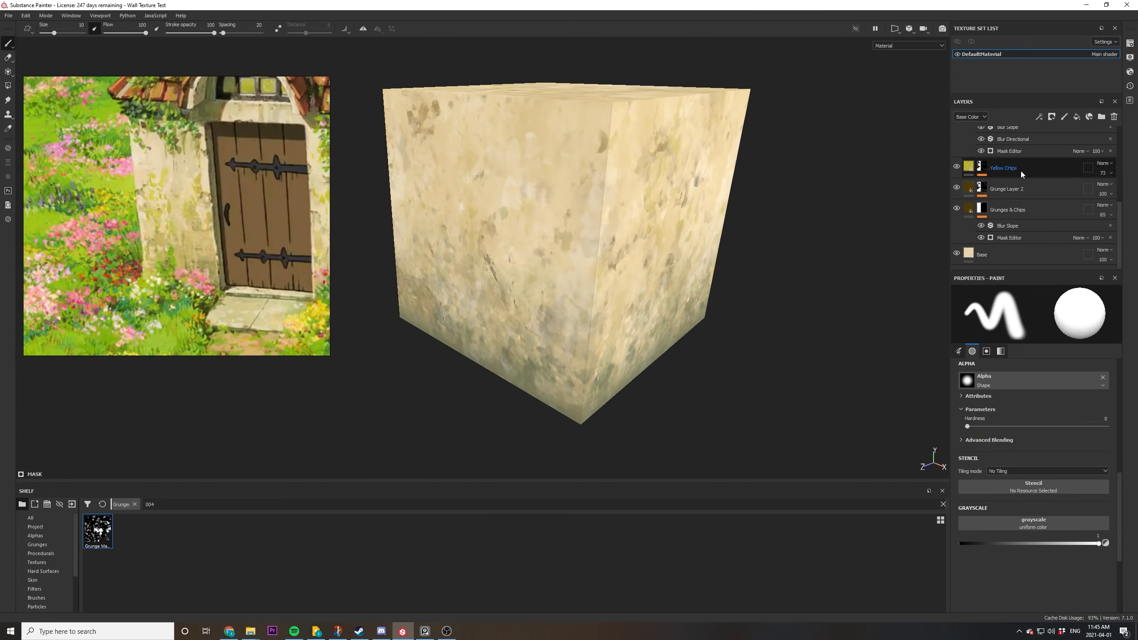
pyautogui.keyDown('shift'); pyautogui.click(1005, 251); pyautogui.keyUp('shift')
pyautogui.click(1101, 117)
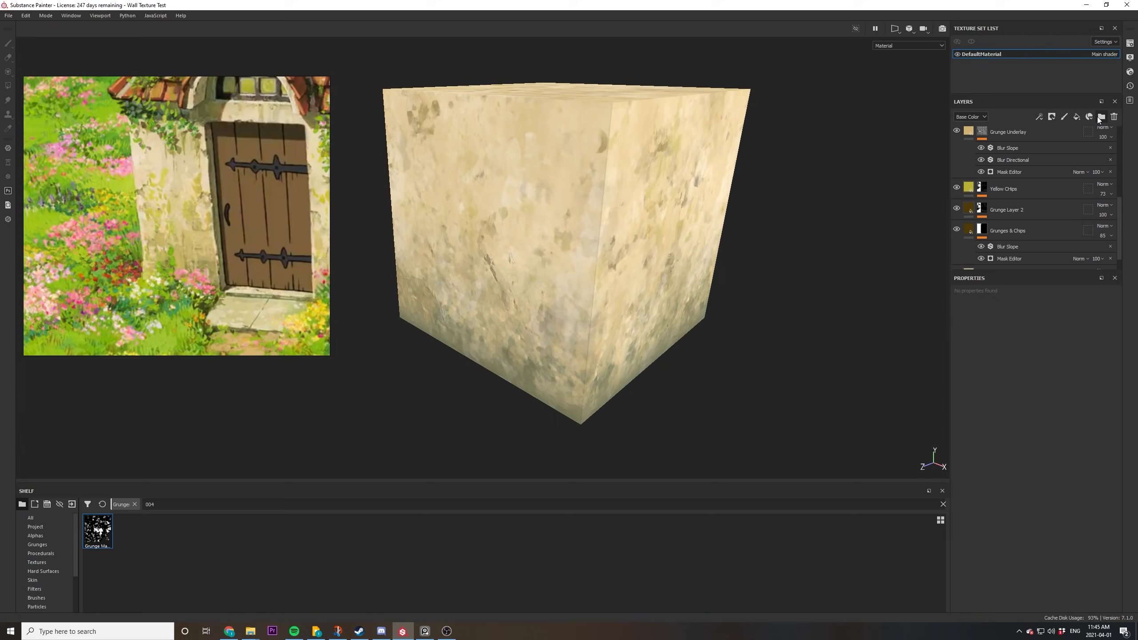
pyautogui.click(1033, 157)
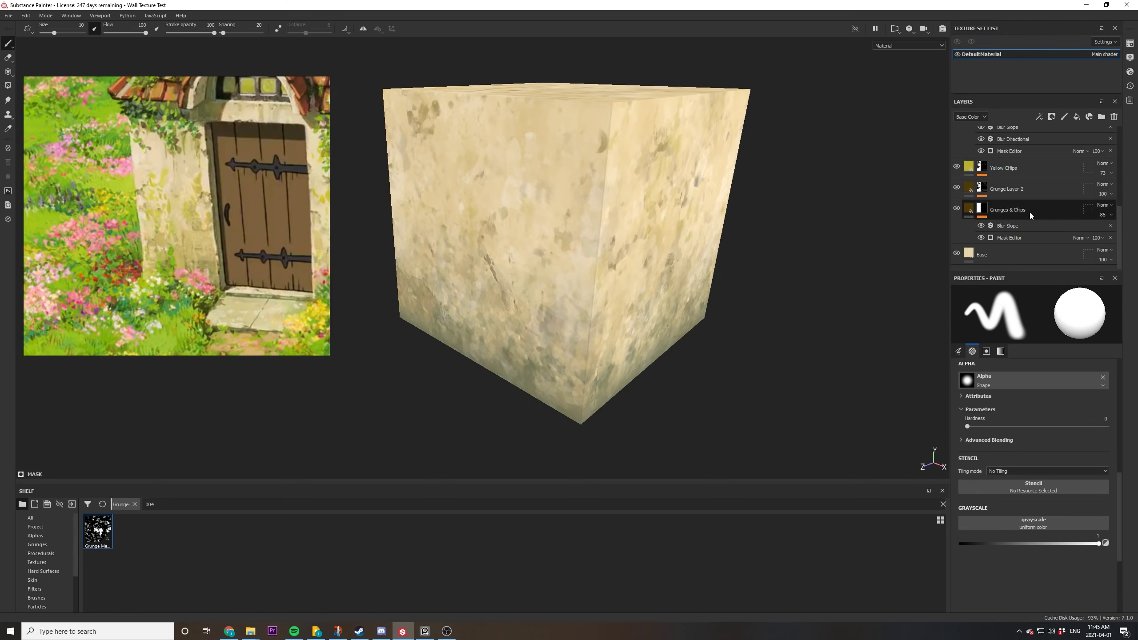
pyautogui.keyDown('shift'); pyautogui.click(1007, 254); pyautogui.keyUp('shift')
pyautogui.moveTo(1006, 241); pyautogui.dragTo(1041, 139)
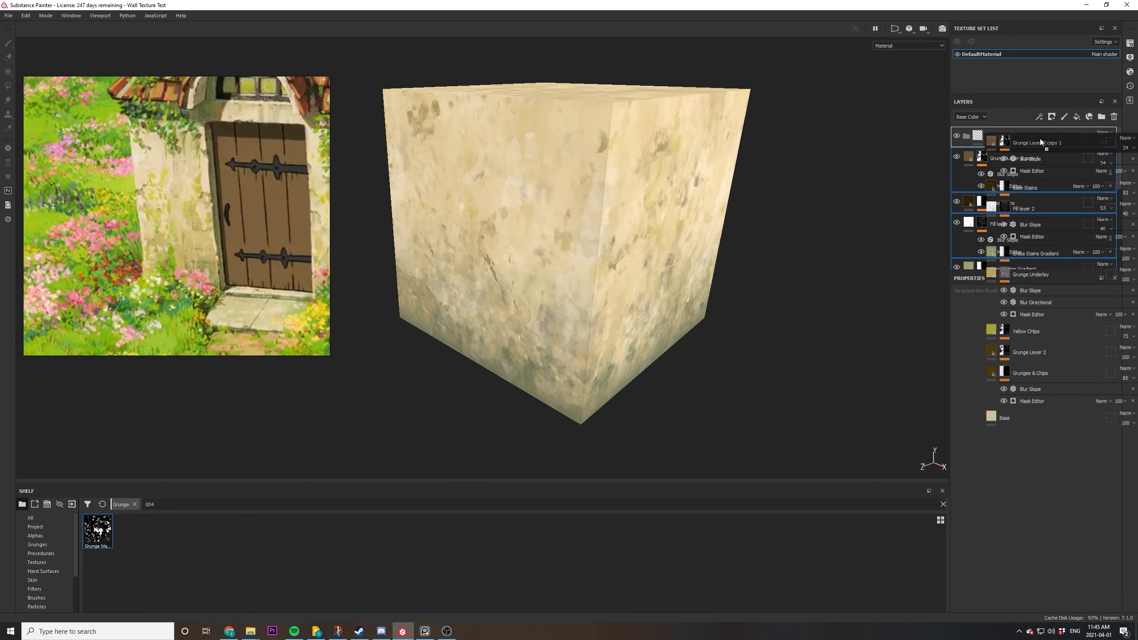
# Collapse the new folder and rename it "Ghibli Wall Texture".
pyautogui.click(993, 138)
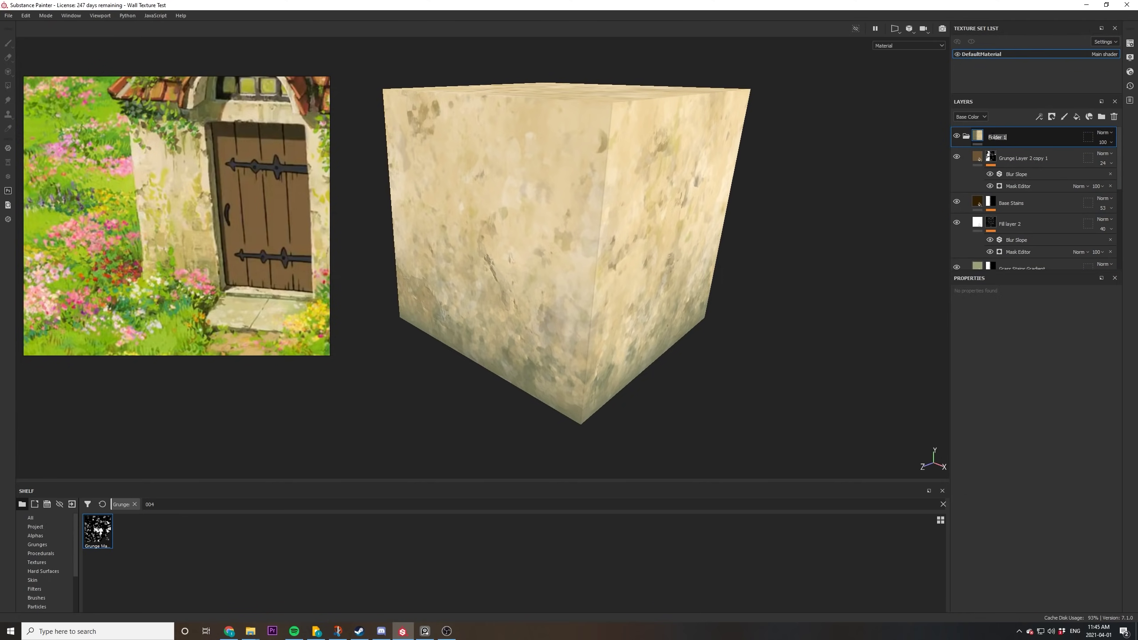
pyautogui.click(968, 138)
pyautogui.doubleClick(995, 137)
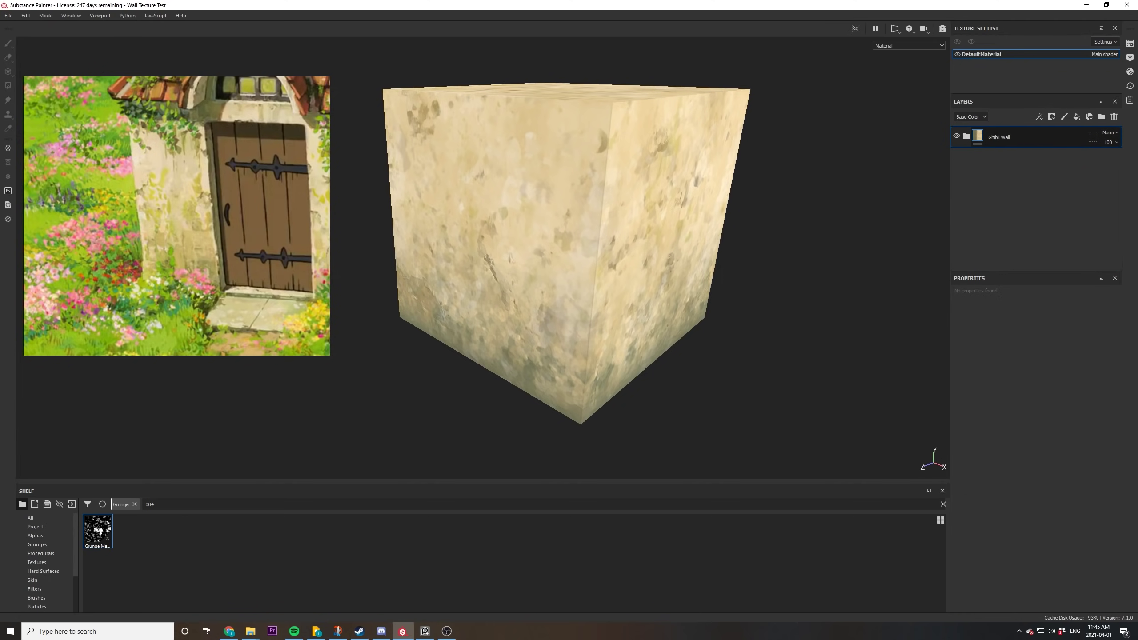
pyautogui.press('Return')
# Create a smart material from the Ghibli Wall Texture folder and locate it in the shelf.
pyautogui.rightClick(995, 139)
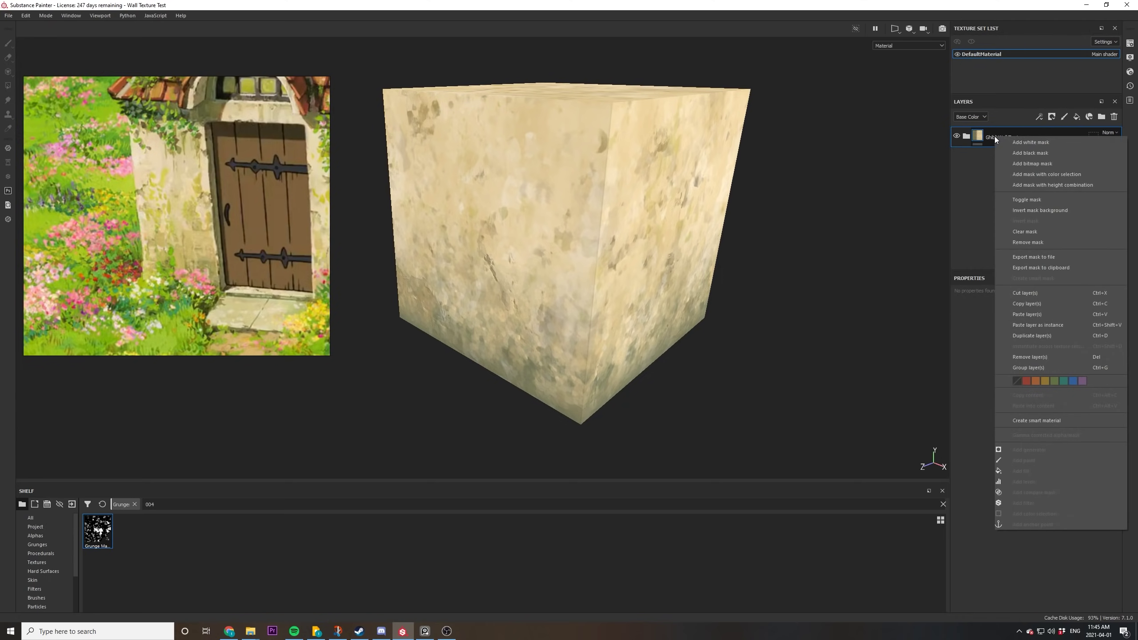
pyautogui.click(1021, 420)
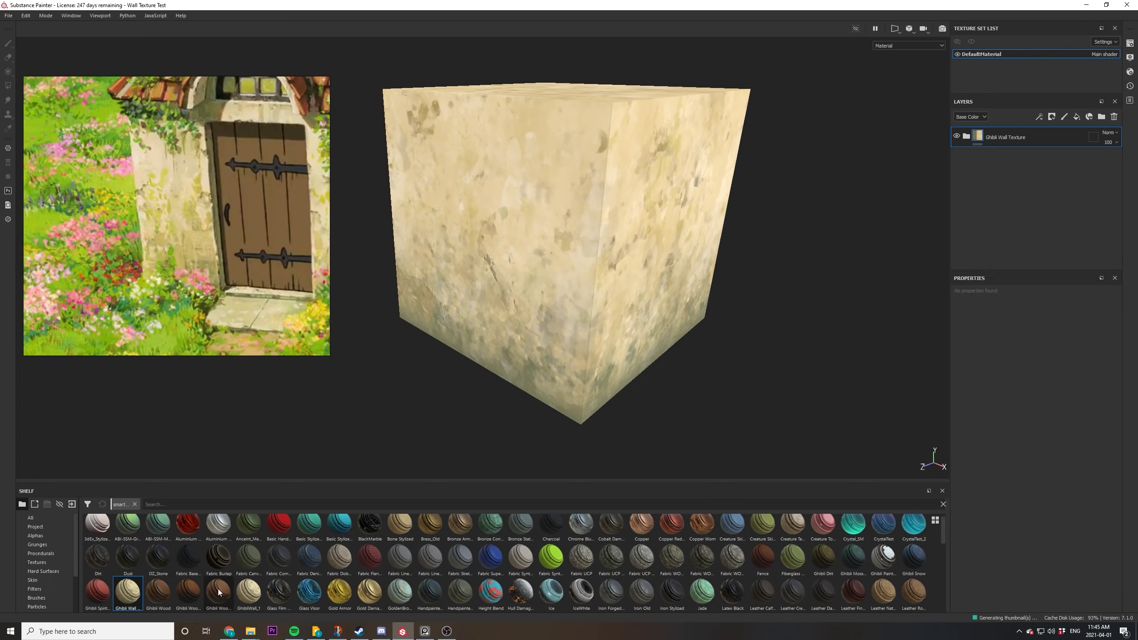
pyautogui.moveTo(135, 598)
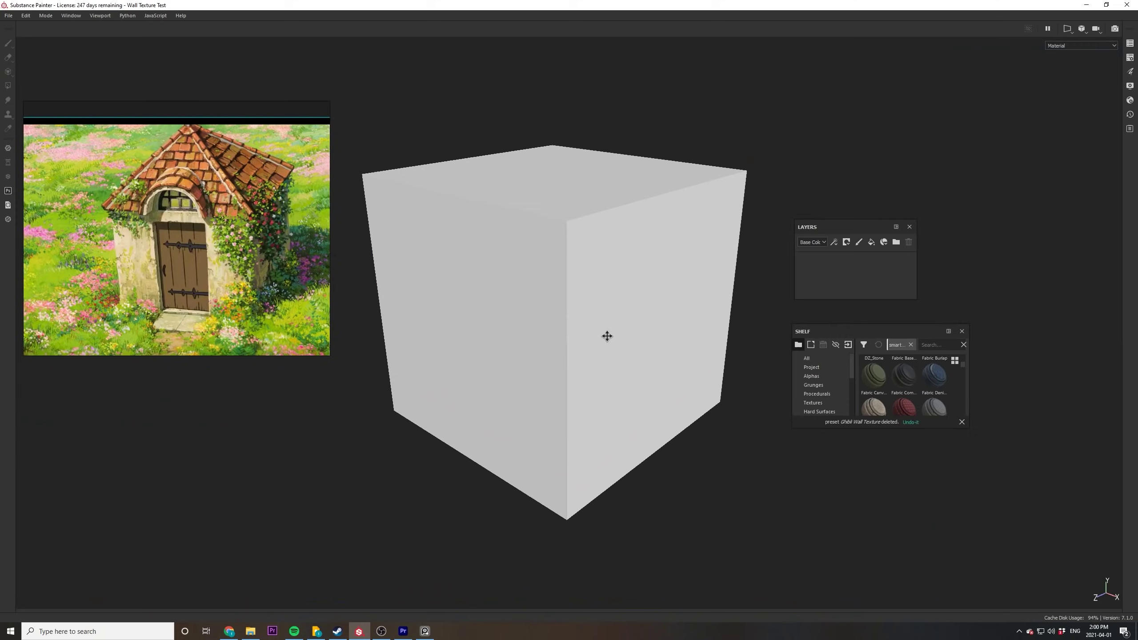
# Reframe the reference house image, search the shelf's smart materials for "ghi", and apply GhibliWall_1 to the cube's layer stack.
pyautogui.scroll(3, 139, 281)
pyautogui.scroll(-2, 139, 281)
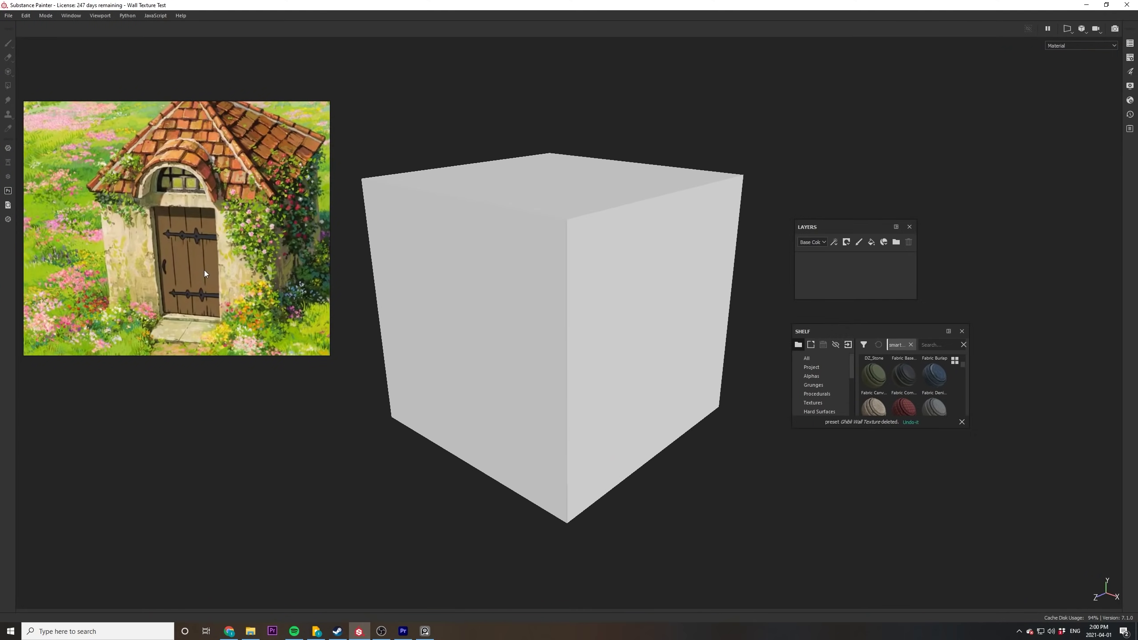
pyautogui.moveTo(204, 270); pyautogui.dragTo(178, 278, button='middle')
pyautogui.click(934, 345)
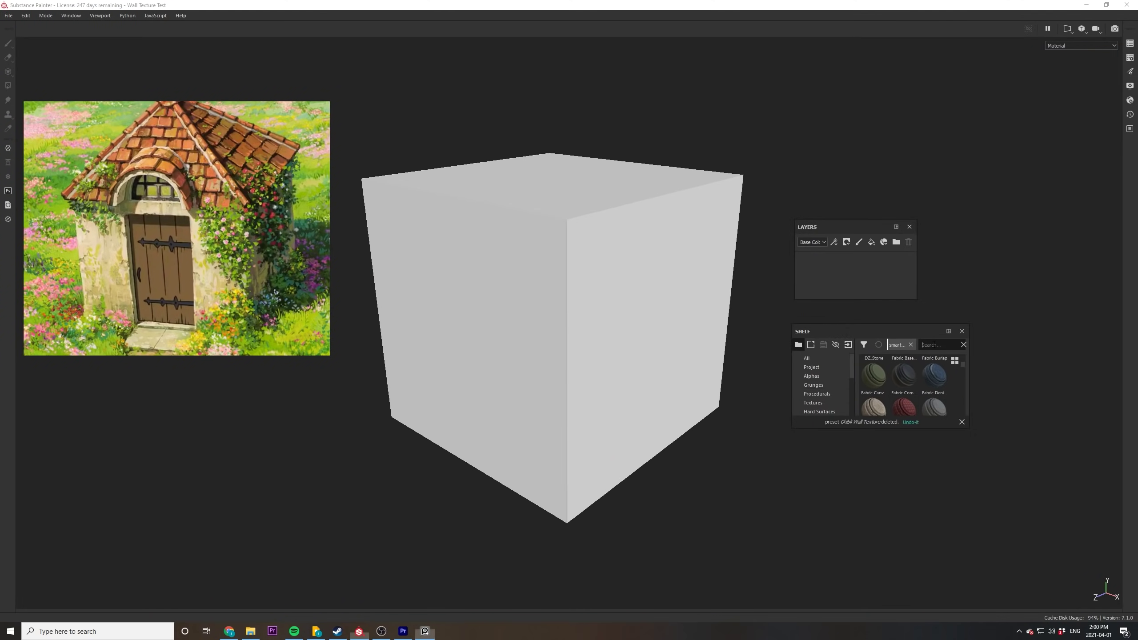
pyautogui.write('ghi')
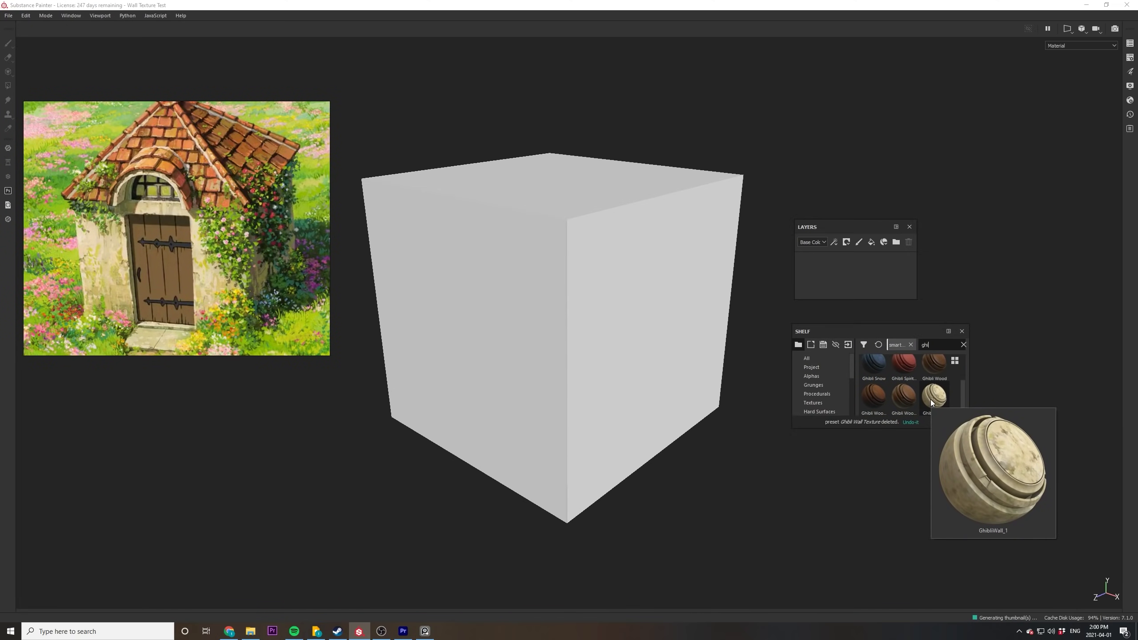
pyautogui.moveTo(931, 402)
pyautogui.mouseDown()
pyautogui.moveTo(944, 394)
pyautogui.moveTo(877, 276)
pyautogui.moveTo(818, 268)
pyautogui.mouseUp()
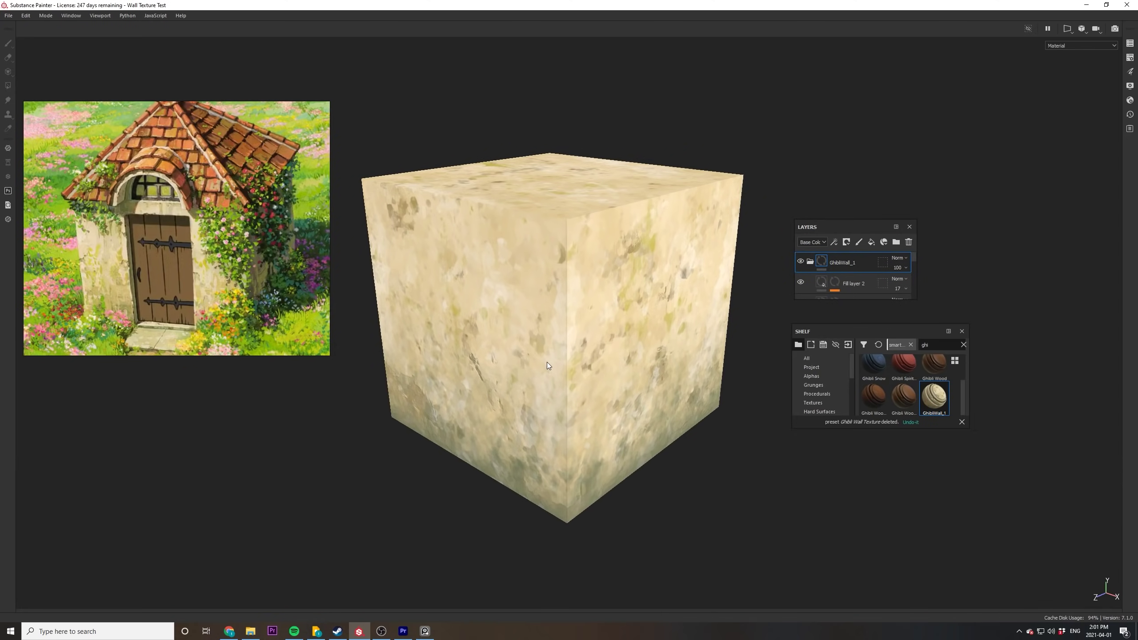
# Examine the GhibliWall_1 material on the side faces of the cube from eye level.
pyautogui.keyDown('alt'); pyautogui.moveTo(547, 362); pyautogui.dragTo(550, 271); pyautogui.keyUp('alt')
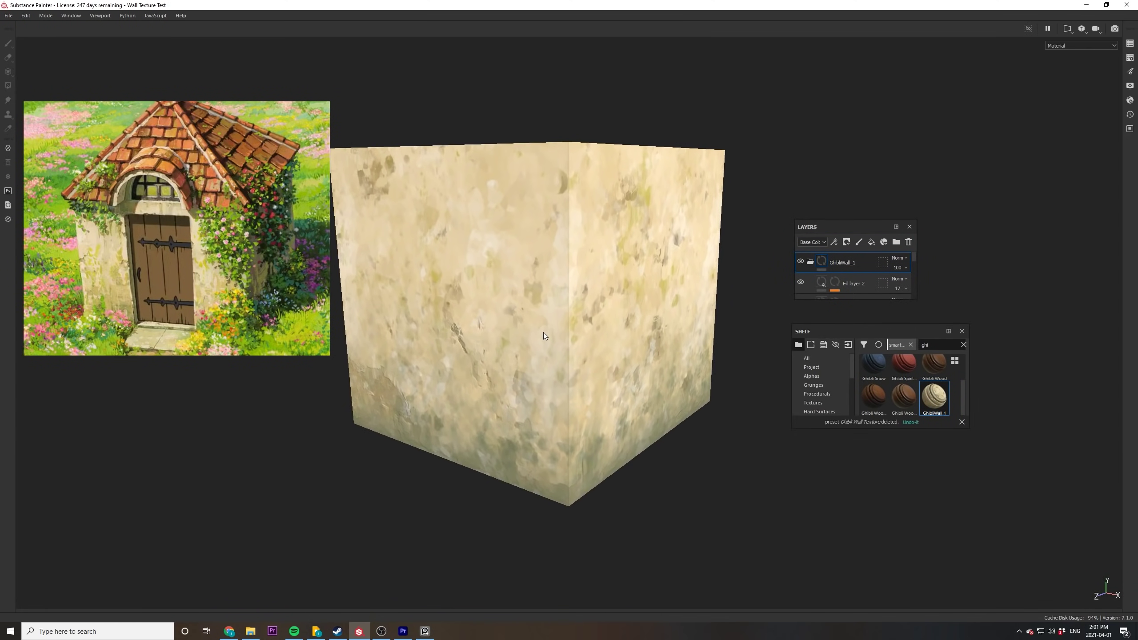
pyautogui.keyDown('alt'); pyautogui.moveTo(545, 336); pyautogui.dragTo(626, 338); pyautogui.keyUp('alt')
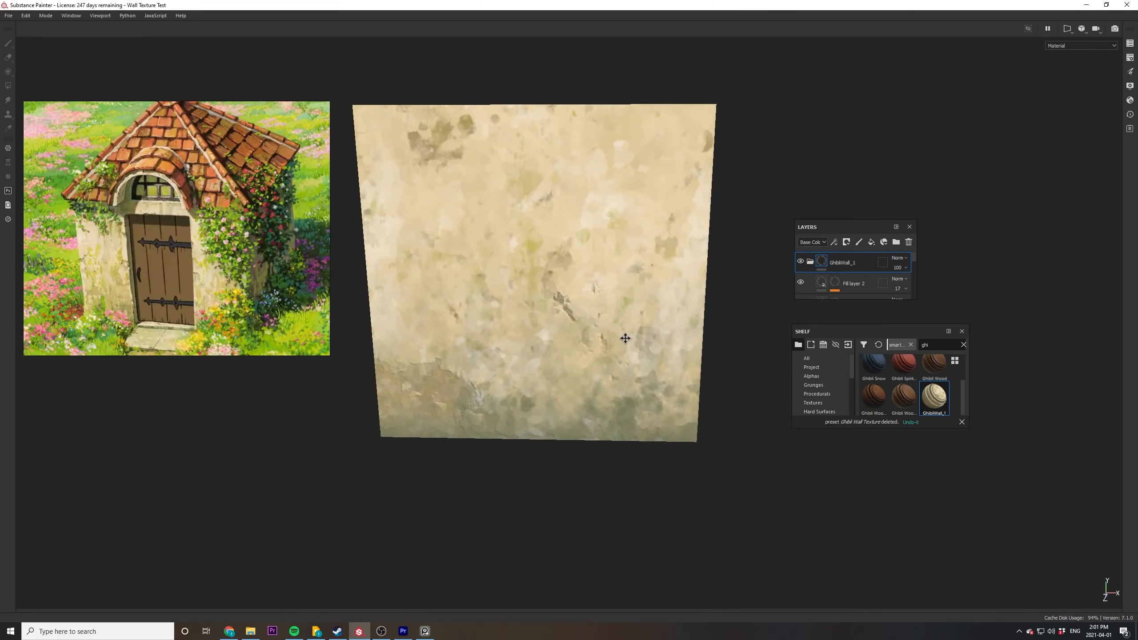
pyautogui.scroll(-1, 573, 334)
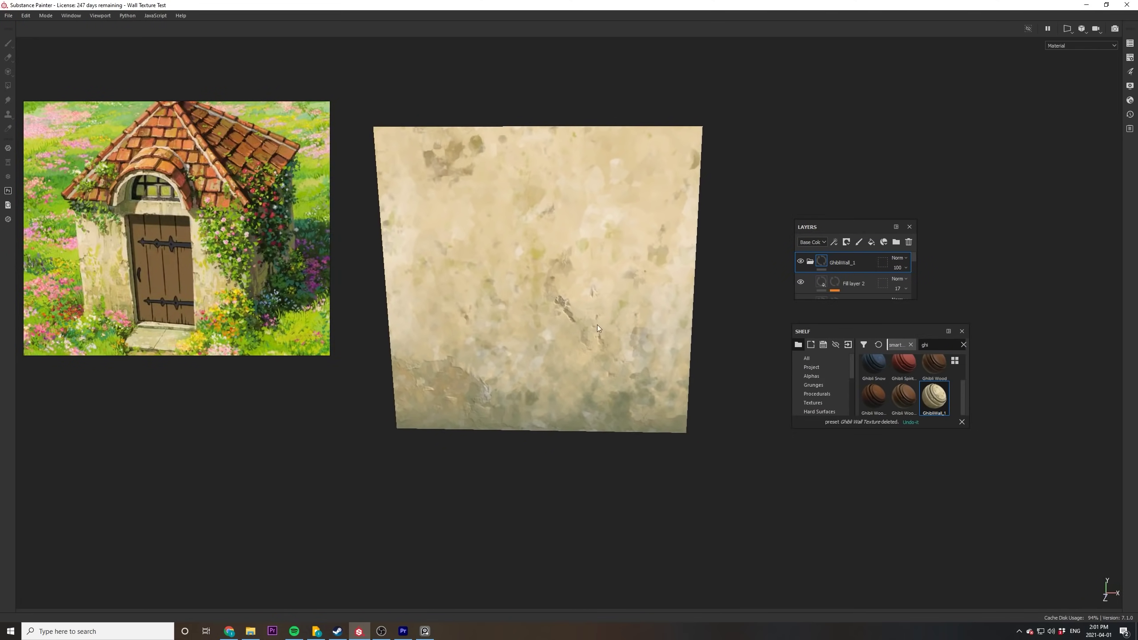
# Inspect the wall material's flat texture layout in the 2D-only display and return to the 3D-only display.
pyautogui.click(1071, 29)
pyautogui.click(1080, 61)
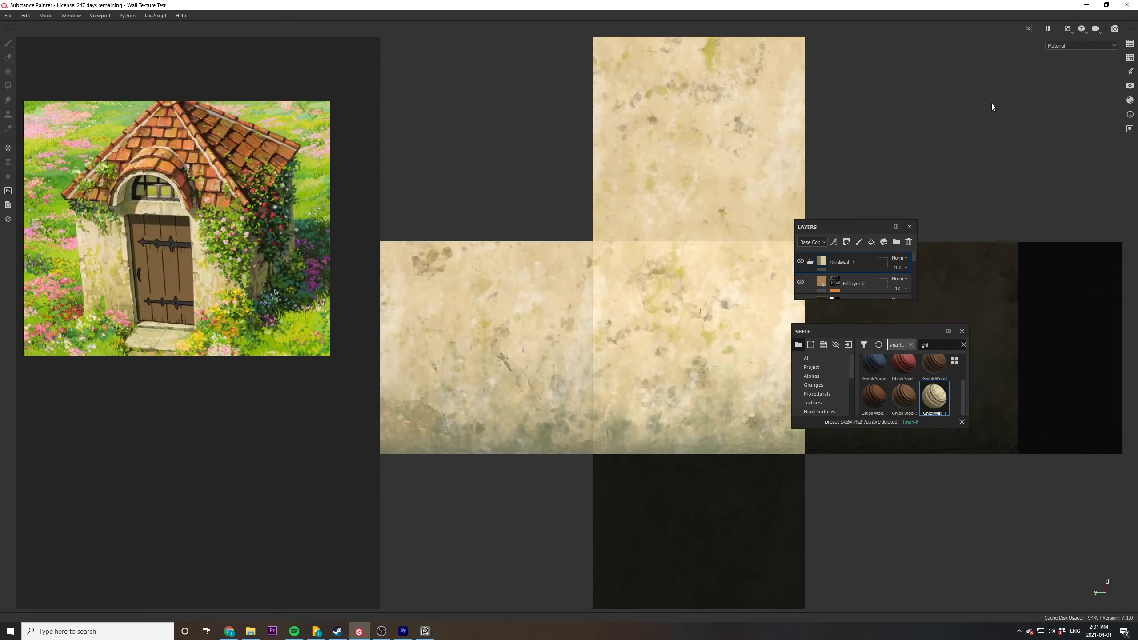
pyautogui.moveTo(610, 313); pyautogui.dragTo(389, 285, button='middle')
pyautogui.scroll(-2, 456, 276)
pyautogui.scroll(3, 458, 281)
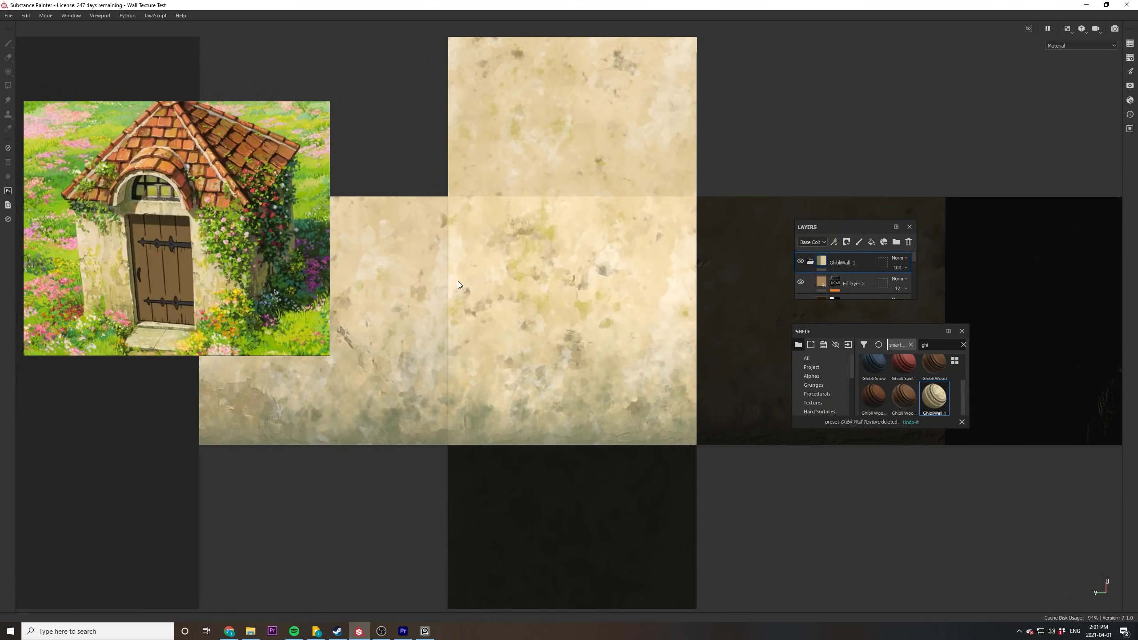
pyautogui.scroll(2, 458, 281)
pyautogui.moveTo(500, 320); pyautogui.dragTo(465, 317, button='middle')
pyautogui.scroll(1, 405, 260)
pyautogui.scroll(-2, 566, 312)
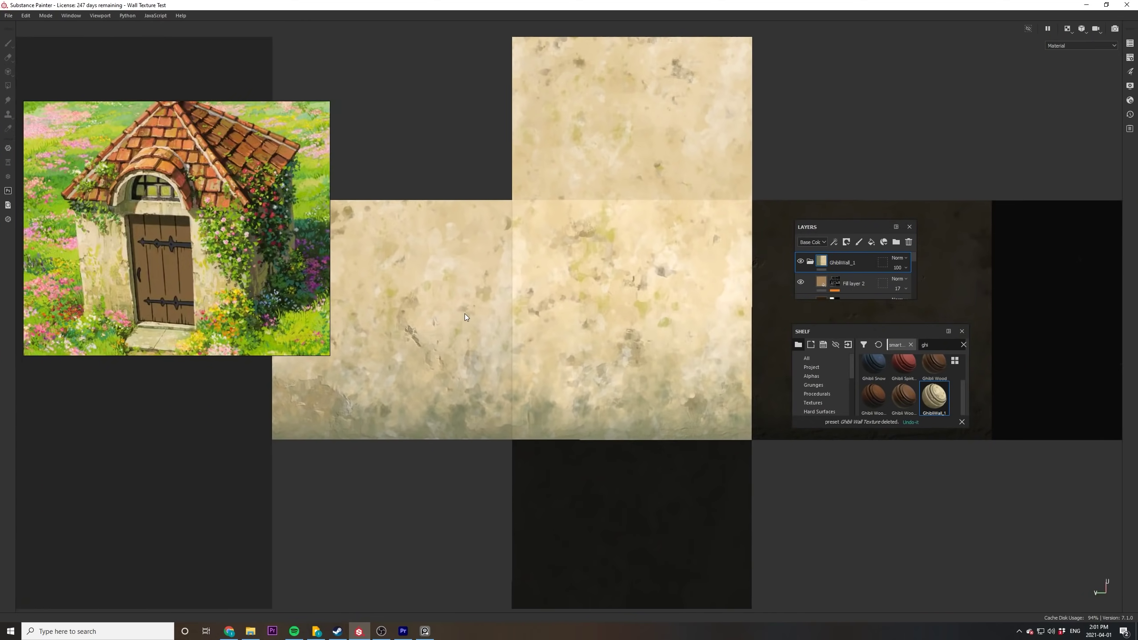
pyautogui.scroll(-2, 464, 317)
pyautogui.click(1071, 32)
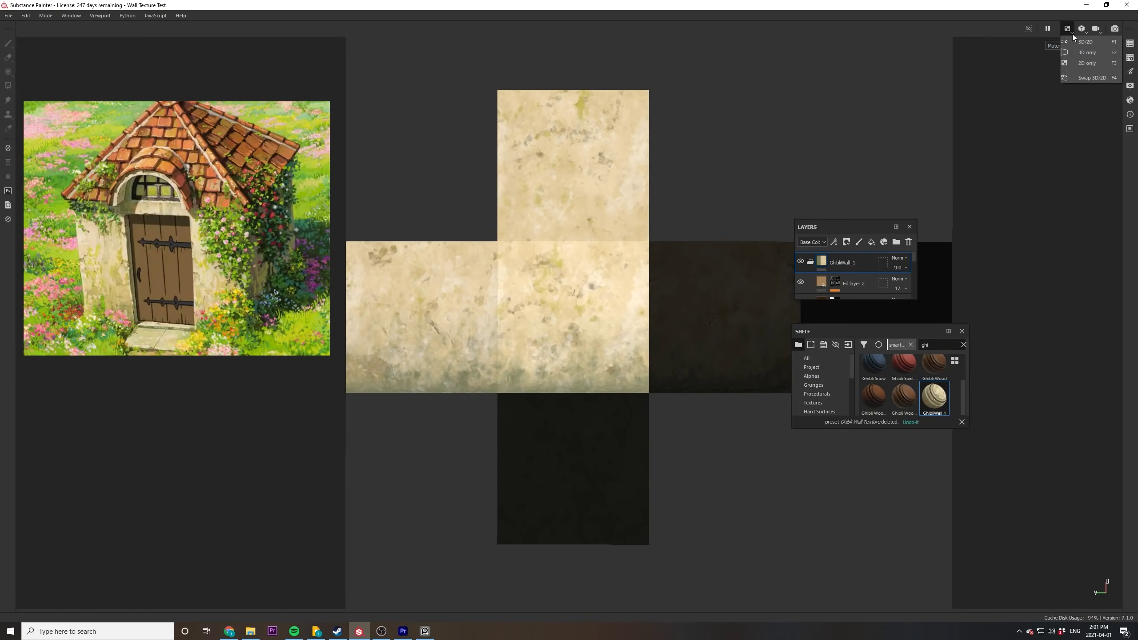
pyautogui.click(1084, 55)
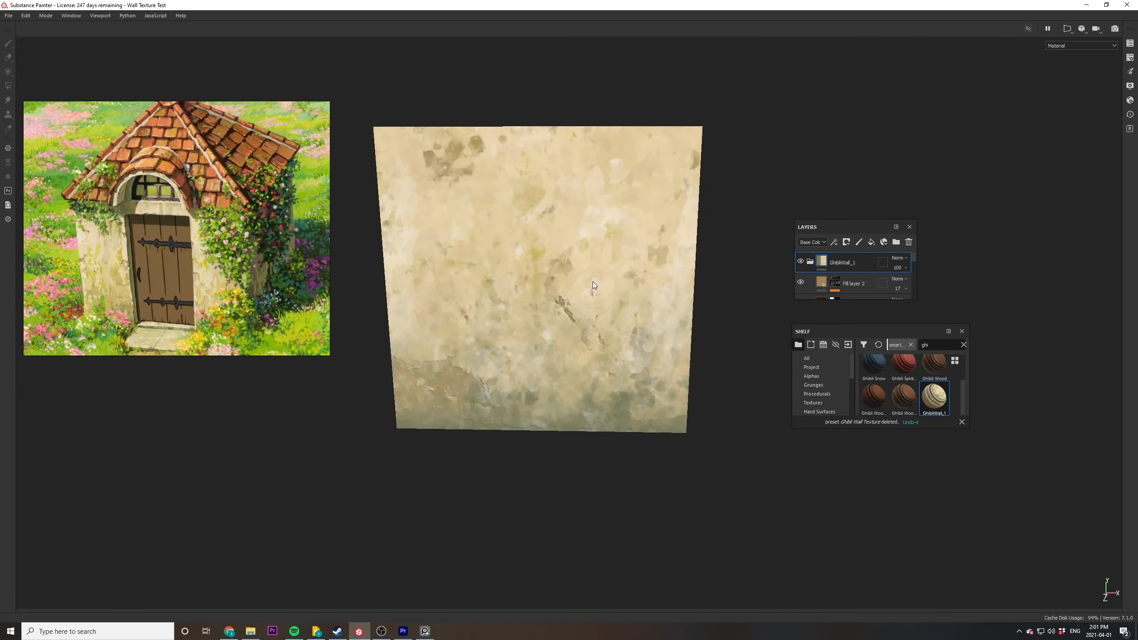